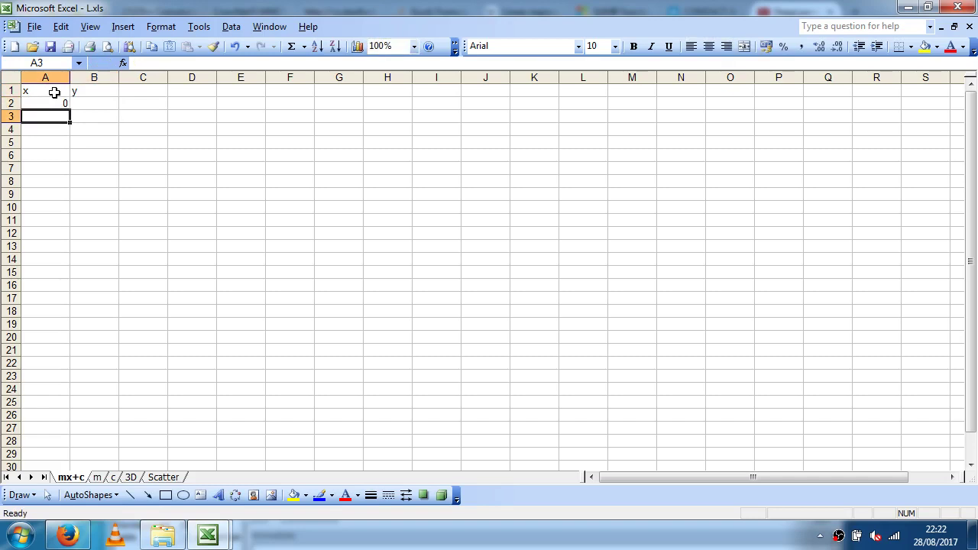
# Enter 0.1 in A3 and extend the x series from 0 to 1 down to A12.
pyautogui.write('0.1')
pyautogui.moveTo(54, 98); pyautogui.dragTo(69, 241)
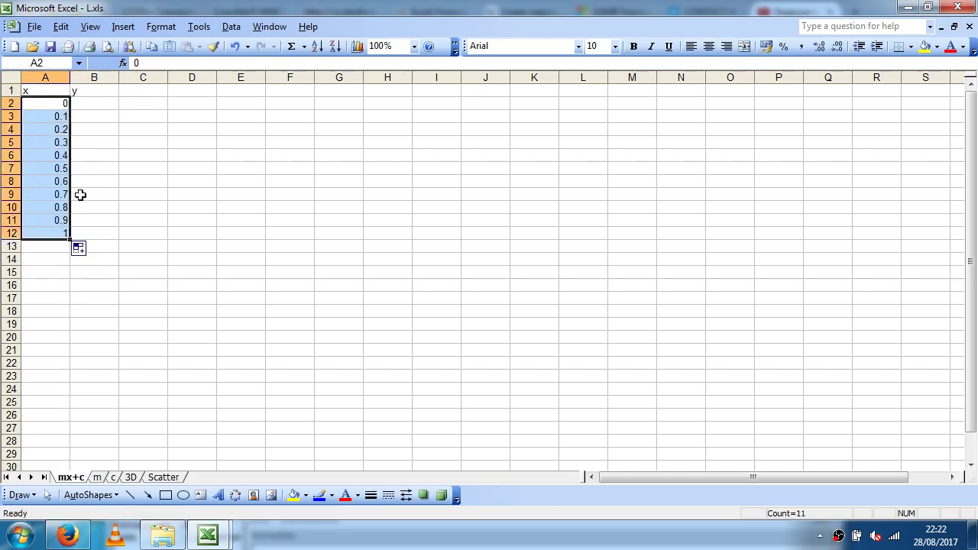
pyautogui.click(88, 105)
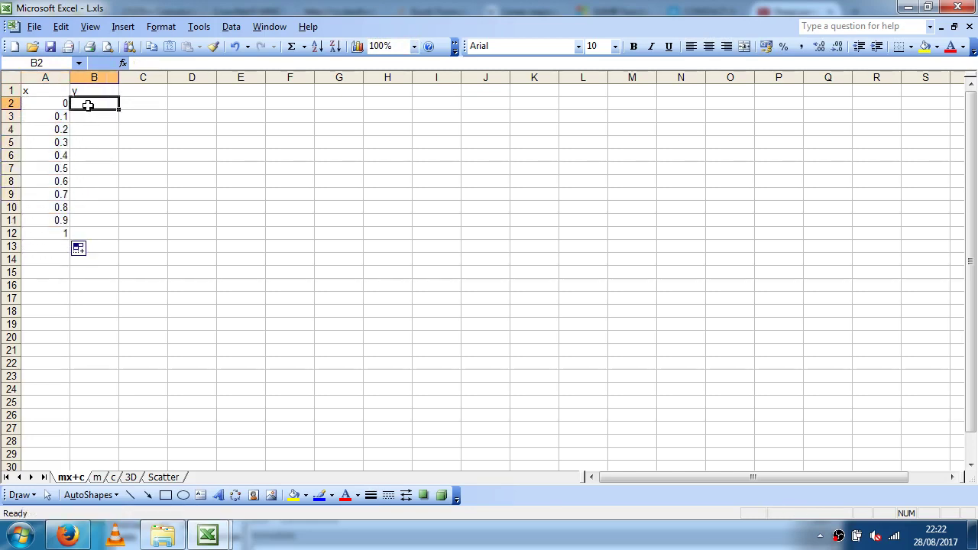
# Enter =A2*0.3+0.3 in B2, giving 0.3, and copy it down column B.
pyautogui.write('=')
pyautogui.press('Left')
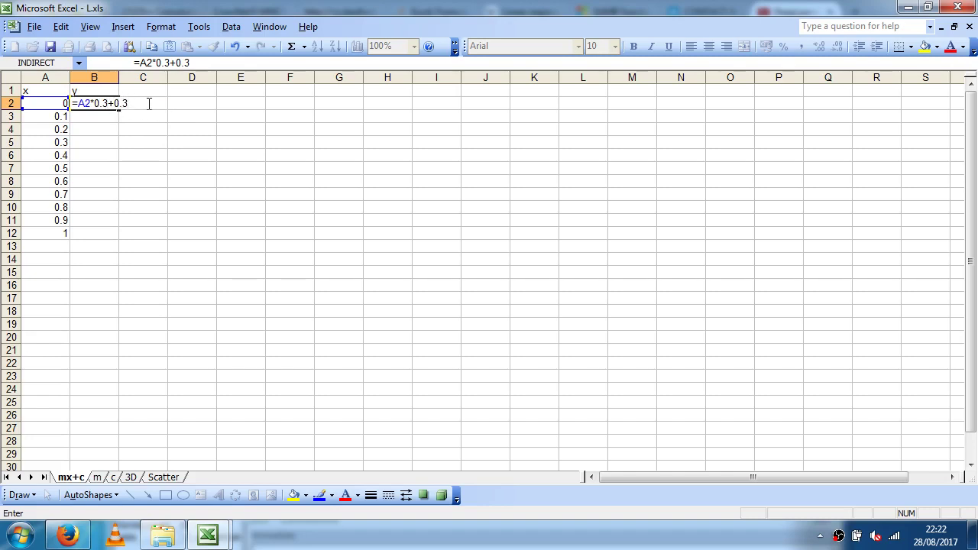
pyautogui.press('Return')
pyautogui.press('Up')
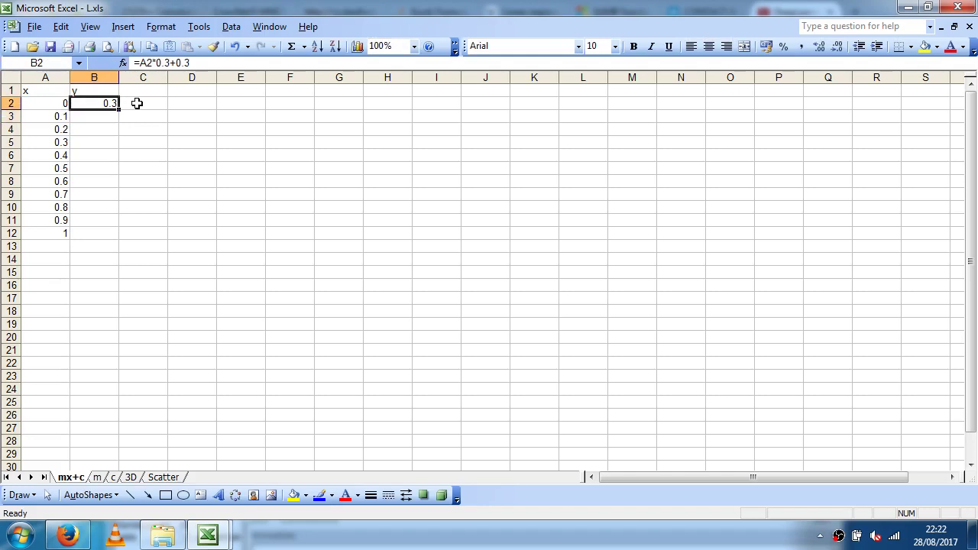
pyautogui.moveTo(119, 110); pyautogui.dragTo(117, 233)
# Label cell I1 as m and J1 as c.
pyautogui.click(445, 90)
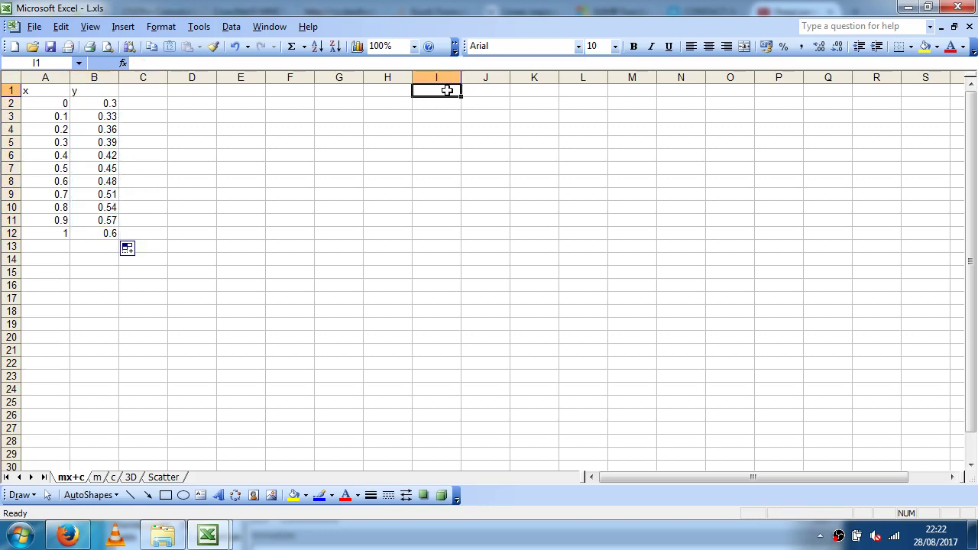
pyautogui.write('m')
pyautogui.press('Tab')
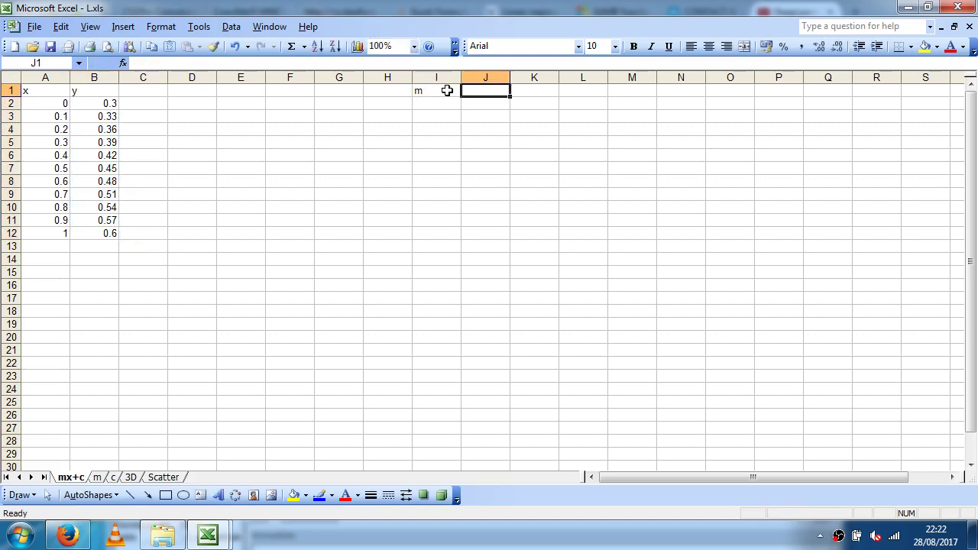
pyautogui.write('c')
pyautogui.click(447, 90)
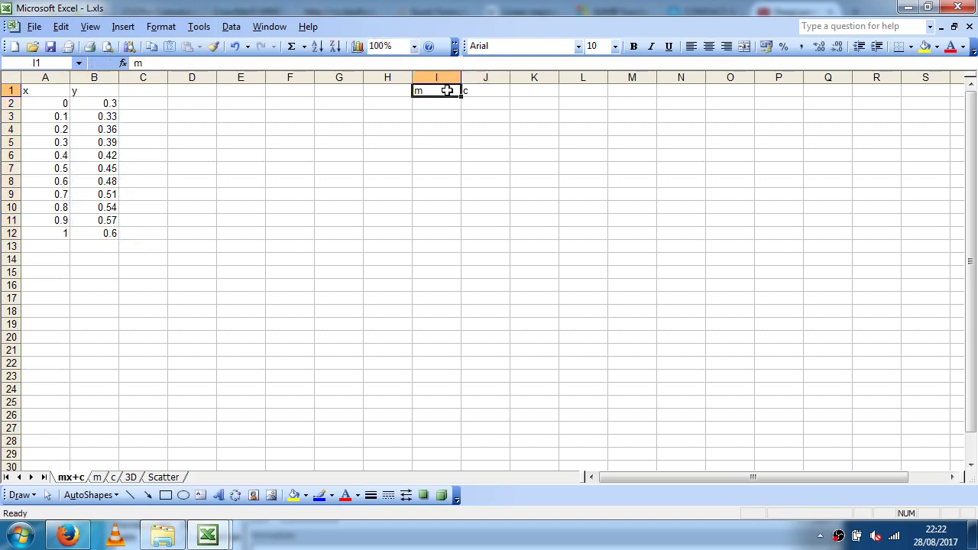
# Begin changing the y formula's constant to reference I2, then cancel the edit.
pyautogui.press('Left')
pyautogui.press('Left')
pyautogui.press('Left')
pyautogui.press('Left')
pyautogui.press('Left')
pyautogui.press('Left')
pyautogui.press('Left')
pyautogui.press('Down')
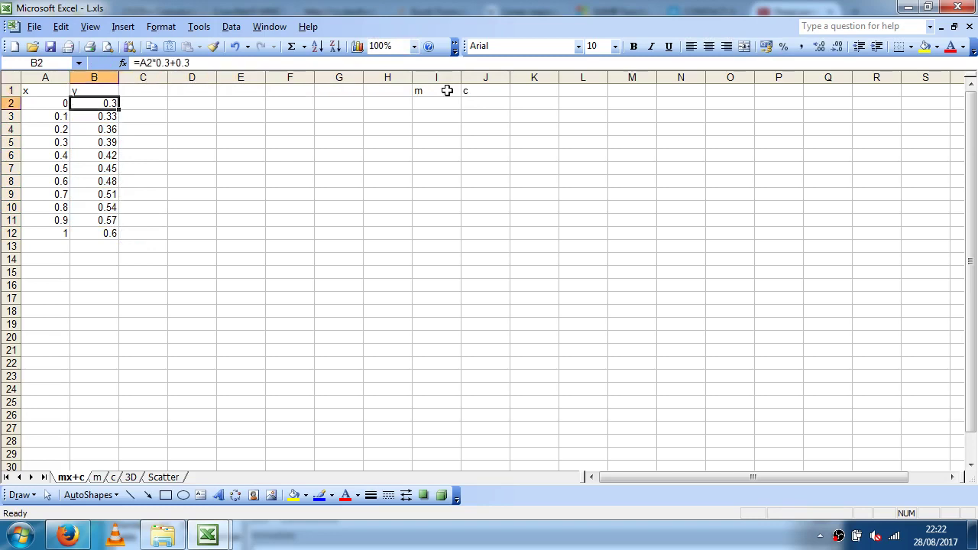
pyautogui.click(158, 63)
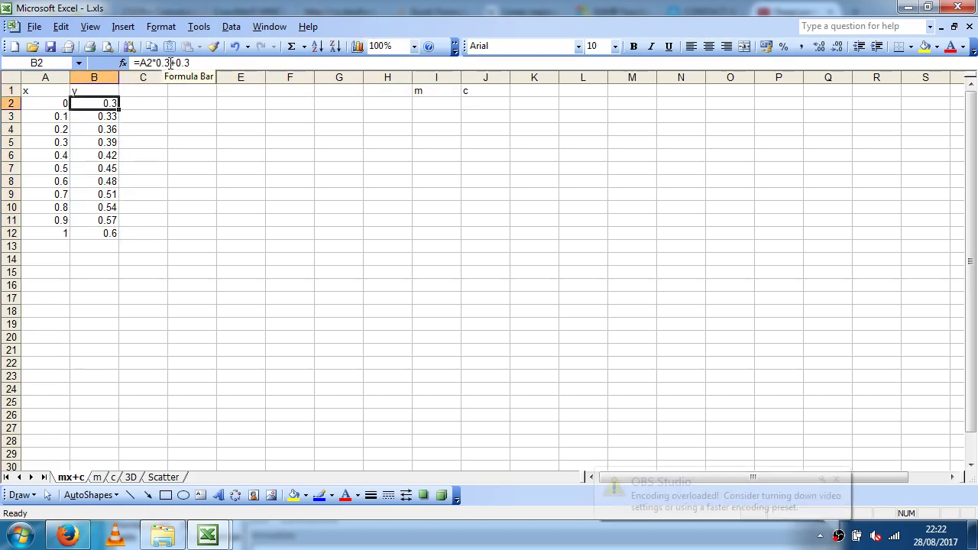
pyautogui.click(178, 63)
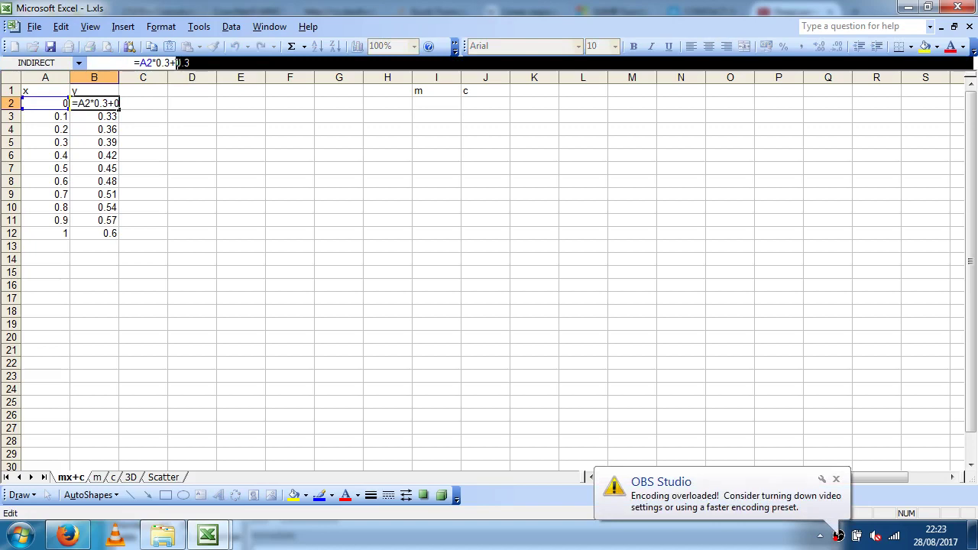
pyautogui.click(441, 104)
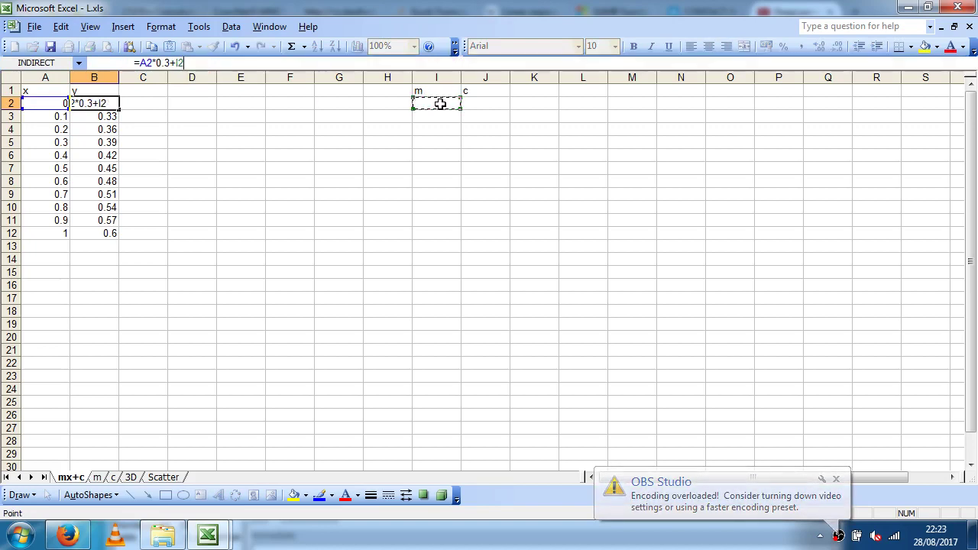
pyautogui.write('-1')
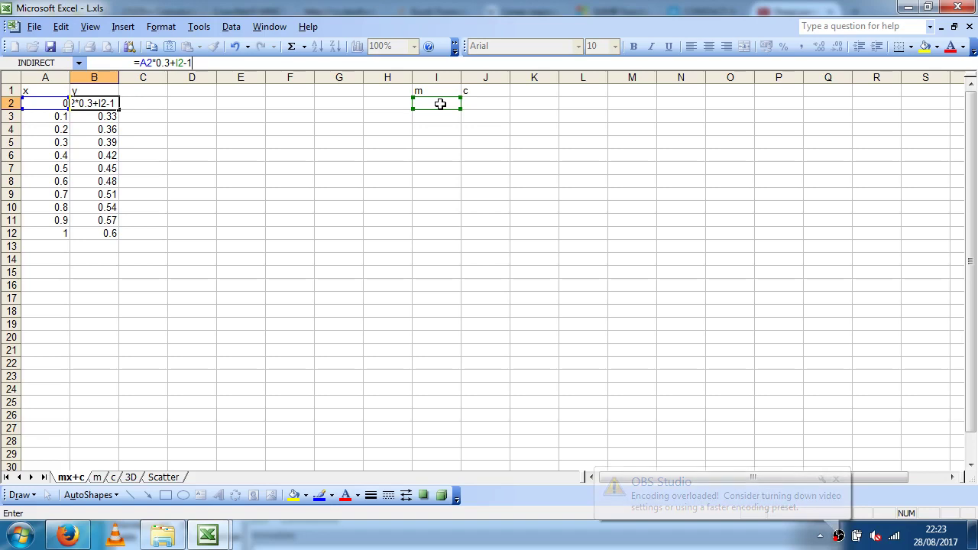
pyautogui.press('Escape')
# Enter m = -1 in I2 and c = 1 in J2.
pyautogui.click(440, 104)
pyautogui.write('-')
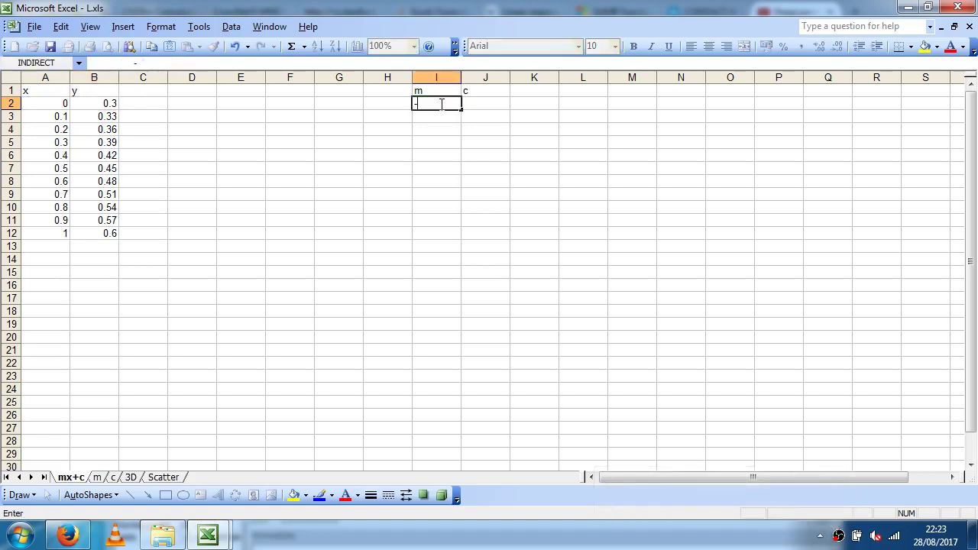
pyautogui.write('1')
pyautogui.press('Tab')
pyautogui.write('1')
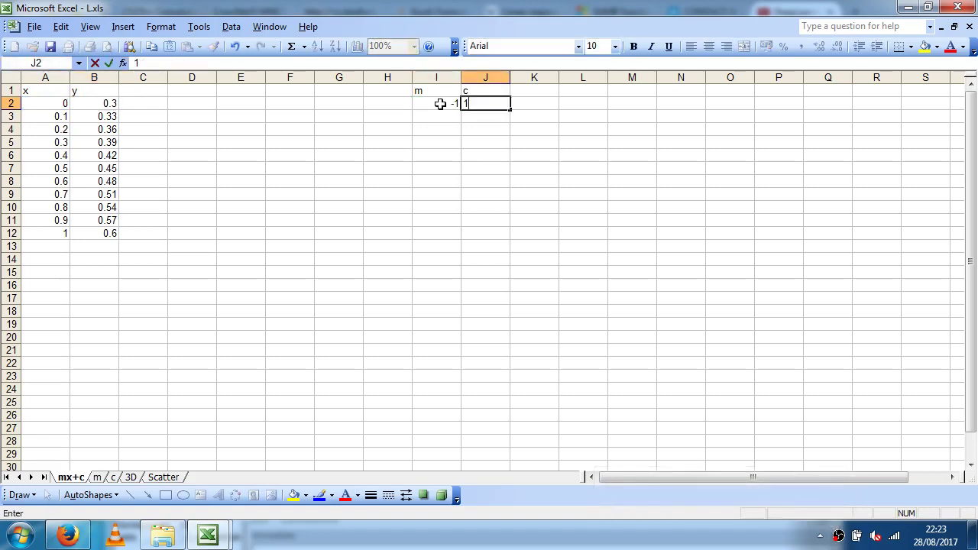
pyautogui.press('Left')
pyautogui.press('Left')
pyautogui.press('Left')
pyautogui.press('Left')
pyautogui.press('Up')
pyautogui.press('Left')
pyautogui.press('Left')
pyautogui.press('Left')
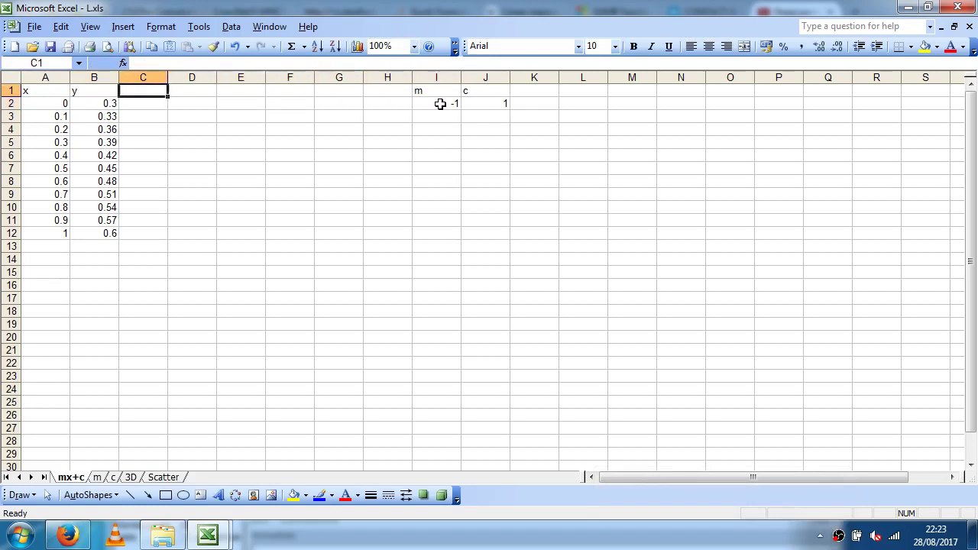
# Head column C as mx+c and enter =$I$2*A2+$J$2 in C2.
pyautogui.write('mx+c')
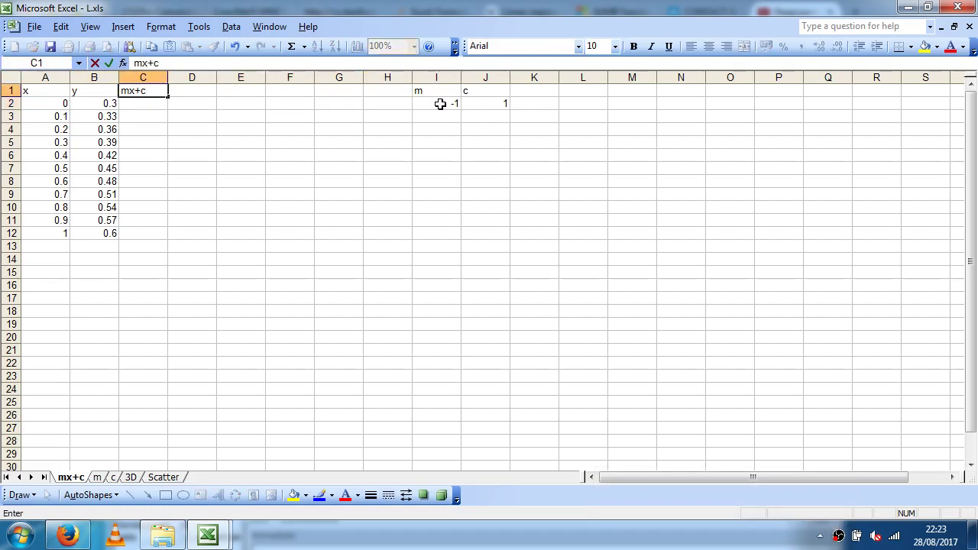
pyautogui.press('Return')
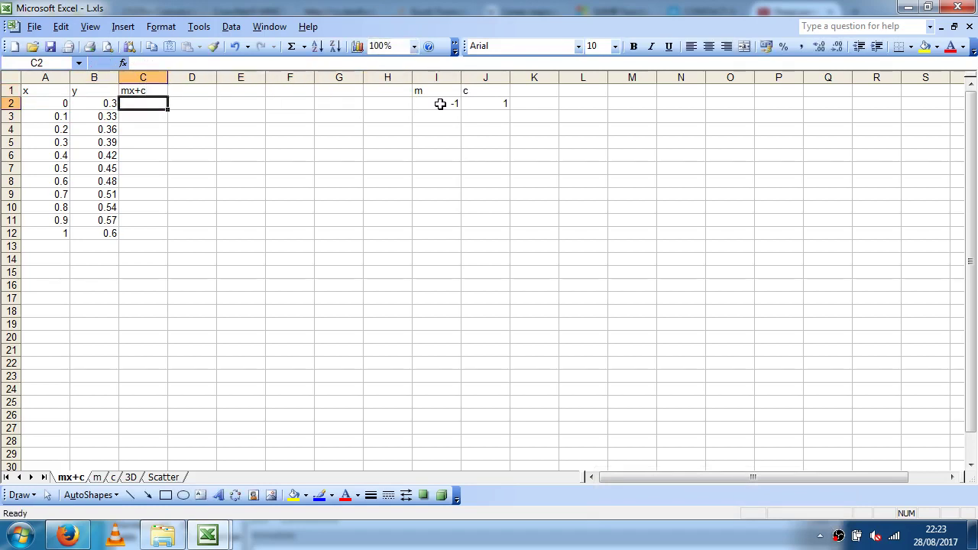
pyautogui.write('=')
pyautogui.press('Right')
pyautogui.press('Right')
pyautogui.press('Right')
pyautogui.press('Right')
pyautogui.press('Right')
pyautogui.press('Right')
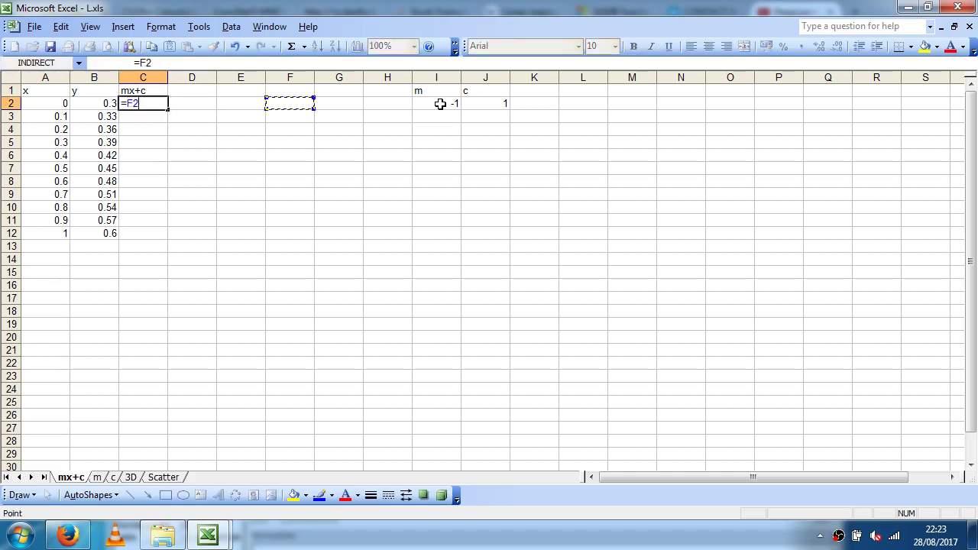
pyautogui.press('F4')
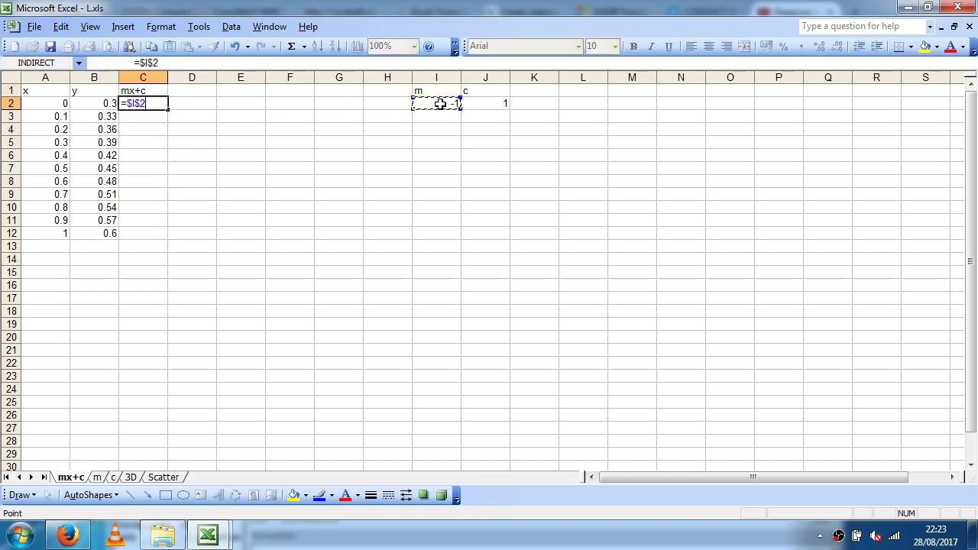
pyautogui.write('*')
pyautogui.click(37, 102)
pyautogui.write('+')
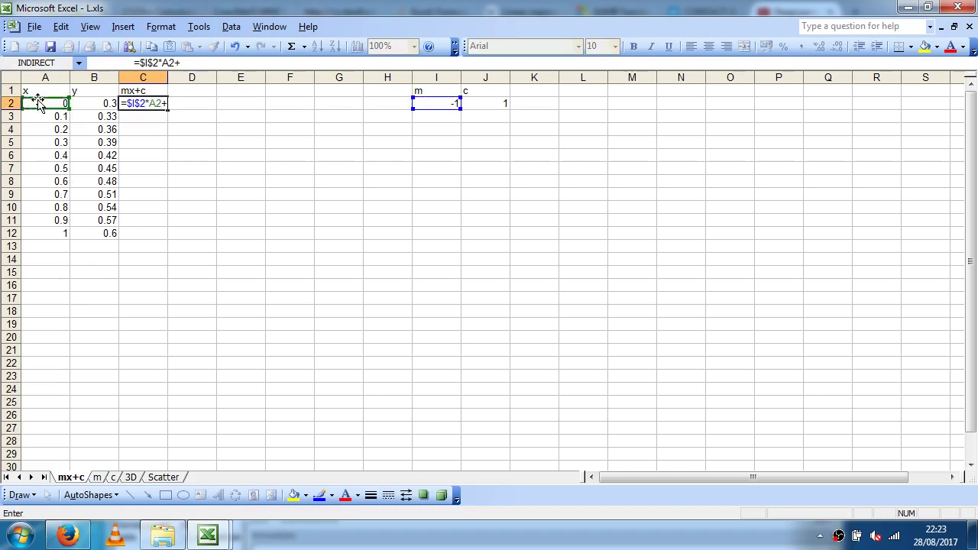
pyautogui.click(495, 105)
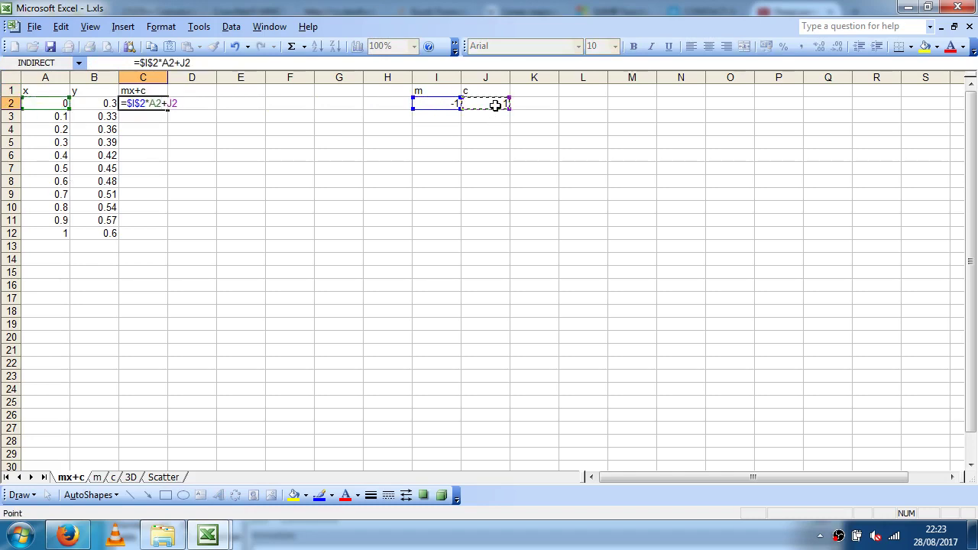
pyautogui.press('F4')
pyautogui.press('Return')
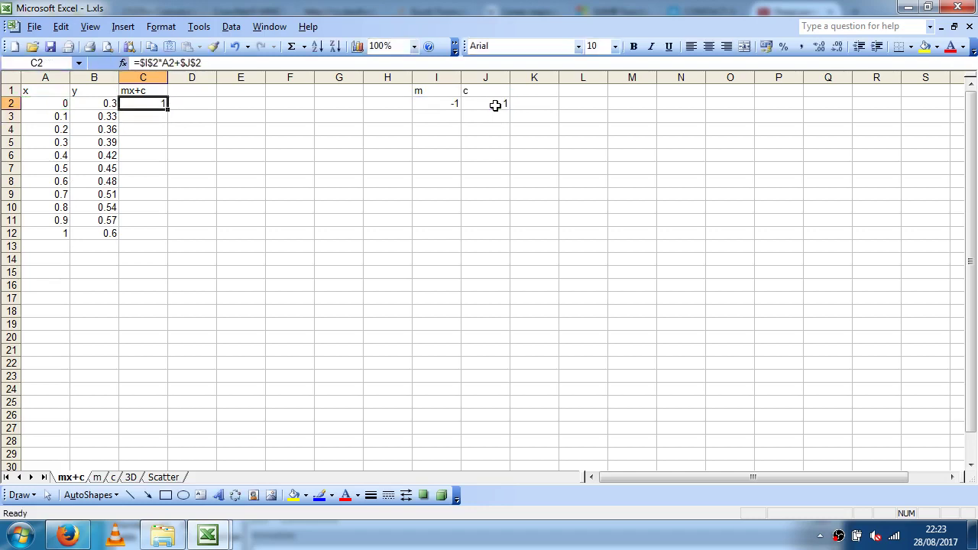
# Copy the mx+c formula down to C12, giving 1 down to 0.
pyautogui.hotkey('ctrl', 'c')
pyautogui.press('Down')
pyautogui.hotkey('shift', 'Down')
pyautogui.hotkey('shift', 'Down')
pyautogui.hotkey('shift', 'Down')
pyautogui.hotkey('shift', 'Down')
pyautogui.hotkey('shift', 'Down')
pyautogui.hotkey('shift', 'Down')
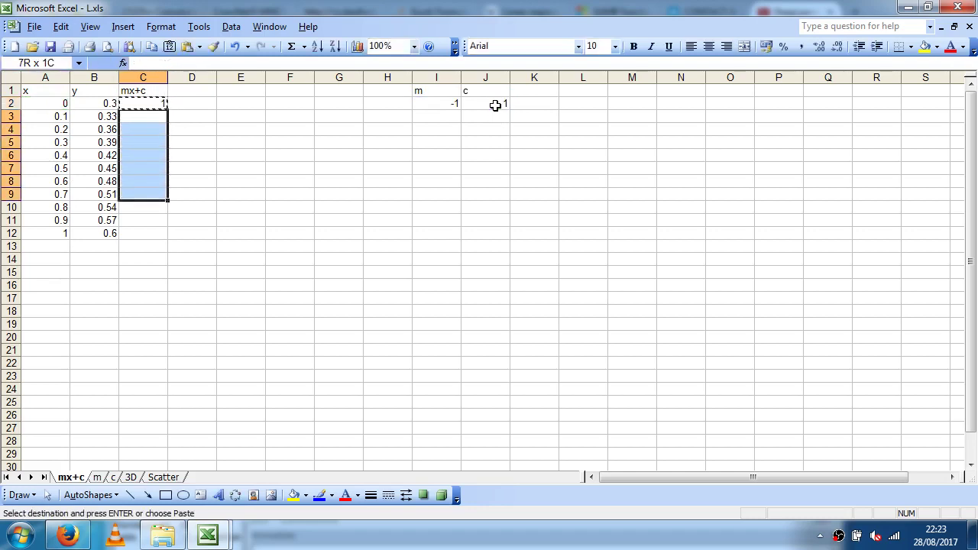
pyautogui.hotkey('shift', 'Down')
pyautogui.hotkey('shift', 'Down')
pyautogui.hotkey('shift', 'Down')
pyautogui.hotkey('ctrl', 'v')
pyautogui.press('Right')
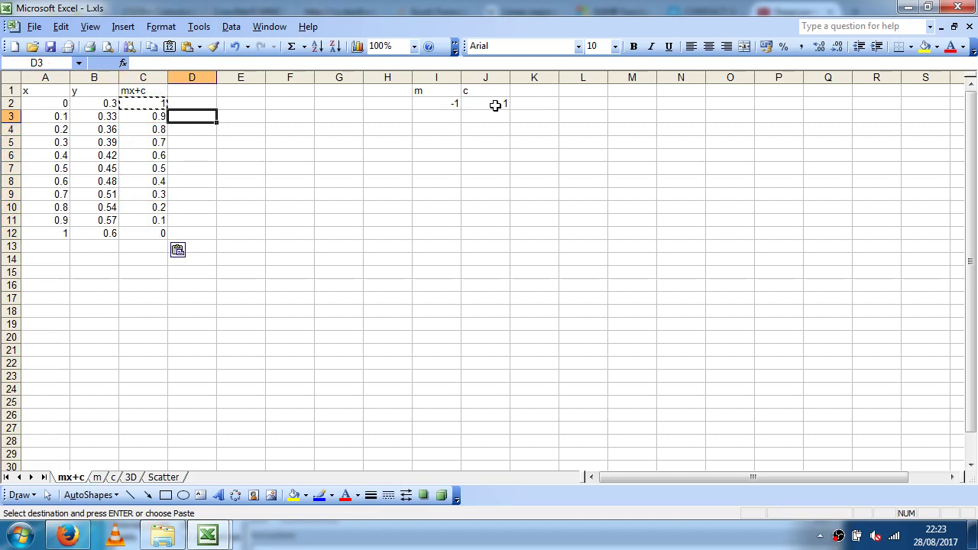
# Select the y and mx+c columns, headers through row 12.
pyautogui.press('Left')
pyautogui.press('Up')
pyautogui.press('Left')
pyautogui.press('Left')
pyautogui.press('Up')
pyautogui.hotkey('shift', 'Down')
pyautogui.hotkey('shift', 'Down')
pyautogui.hotkey('shift', 'Down')
pyautogui.hotkey('shift', 'Down')
pyautogui.hotkey('shift', 'Down')
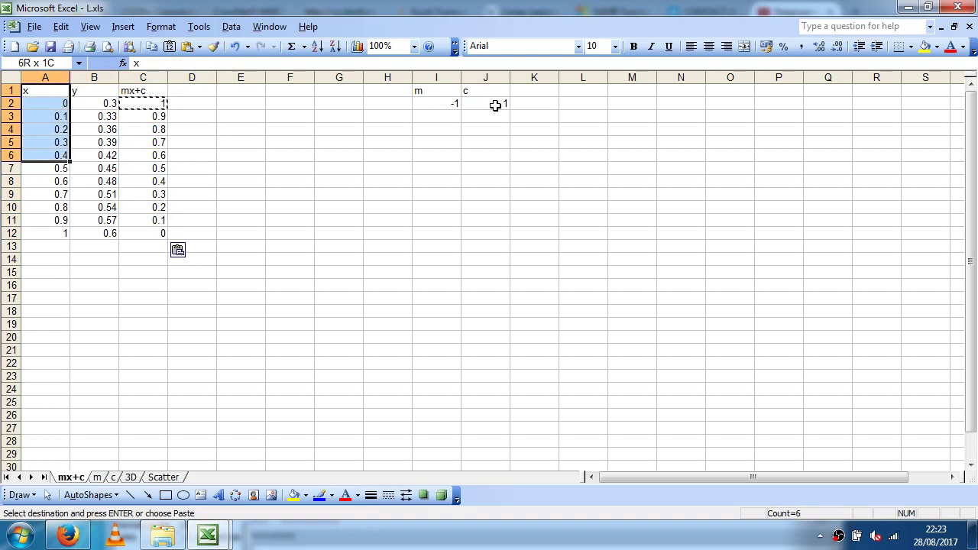
pyautogui.hotkey('shift', 'Up')
pyautogui.hotkey('shift', 'Up')
pyautogui.hotkey('shift', 'Up')
pyautogui.hotkey('shift', 'Up')
pyautogui.hotkey('shift', 'Up')
pyautogui.press('Right')
pyautogui.hotkey('shift', 'Down')
pyautogui.hotkey('shift', 'Down')
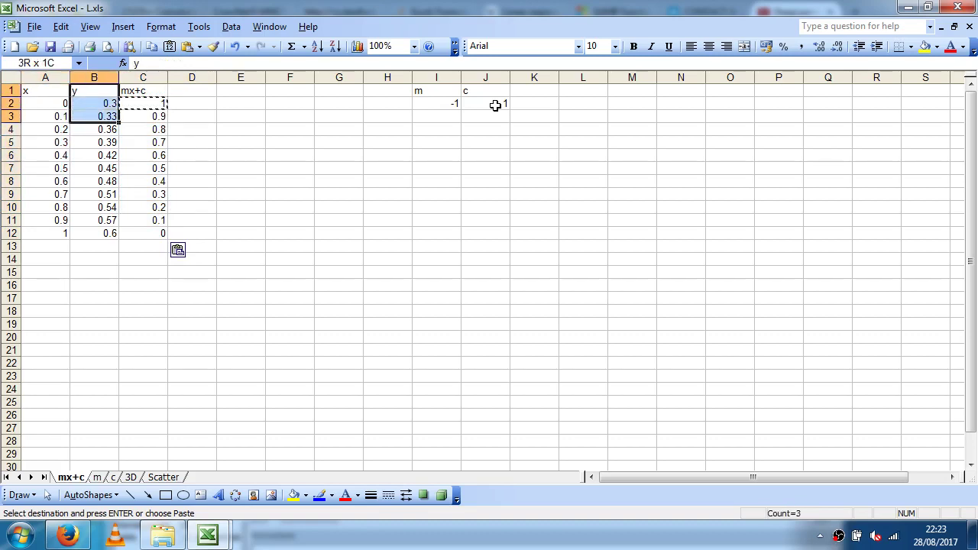
pyautogui.hotkey('shift', 'Down')
pyautogui.hotkey('shift', 'Down')
pyautogui.hotkey('shift', 'Down')
pyautogui.hotkey('shift', 'Down')
pyautogui.hotkey('shift', 'Down')
pyautogui.hotkey('shift', 'Down')
pyautogui.hotkey('shift', 'Down')
pyautogui.hotkey('shift', 'Down')
pyautogui.hotkey('shift', 'Down')
pyautogui.hotkey('shift', 'Right')
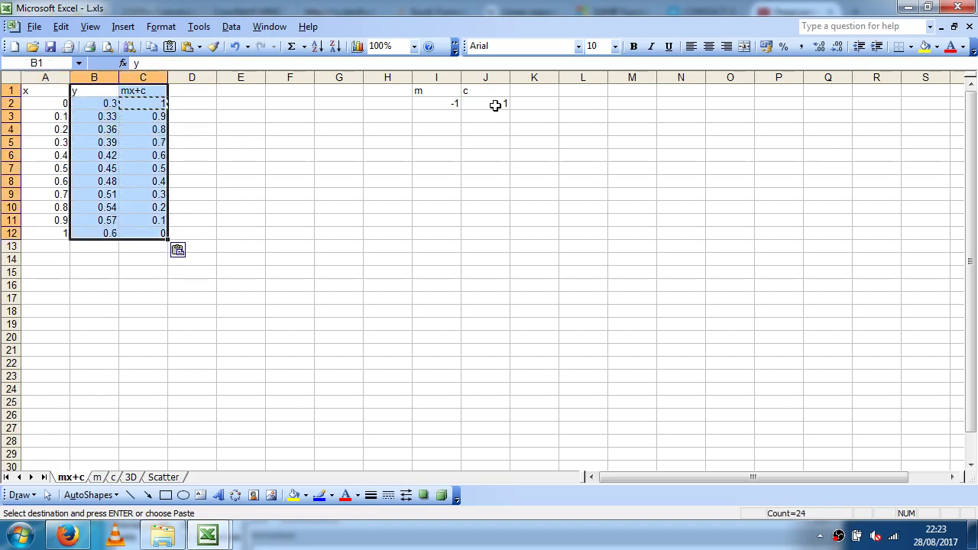
# Start a chart with the Chart Wizard and pick the Line type instead of bubble.
pyautogui.click(123, 27)
pyautogui.click(145, 42)
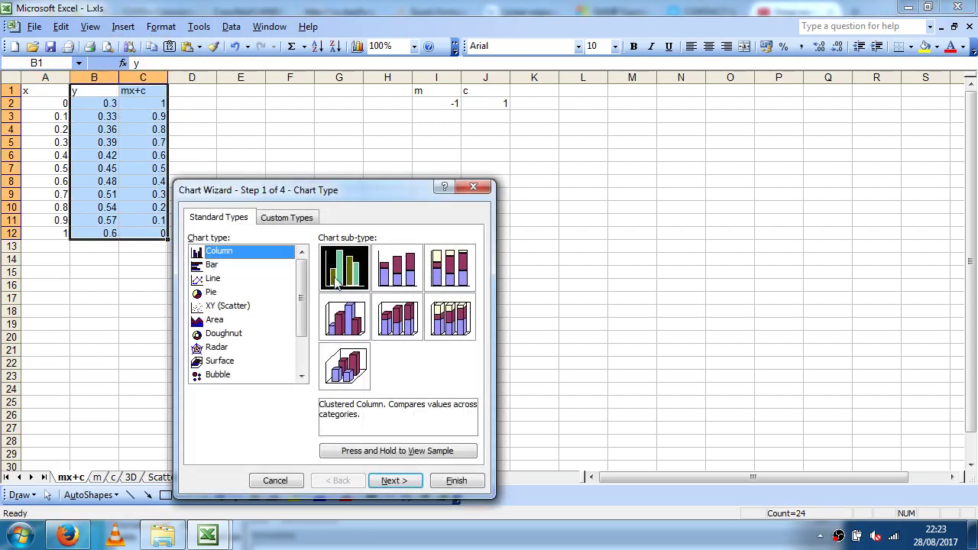
pyautogui.moveTo(228, 279); pyautogui.dragTo(245, 323)
pyautogui.doubleClick(244, 321)
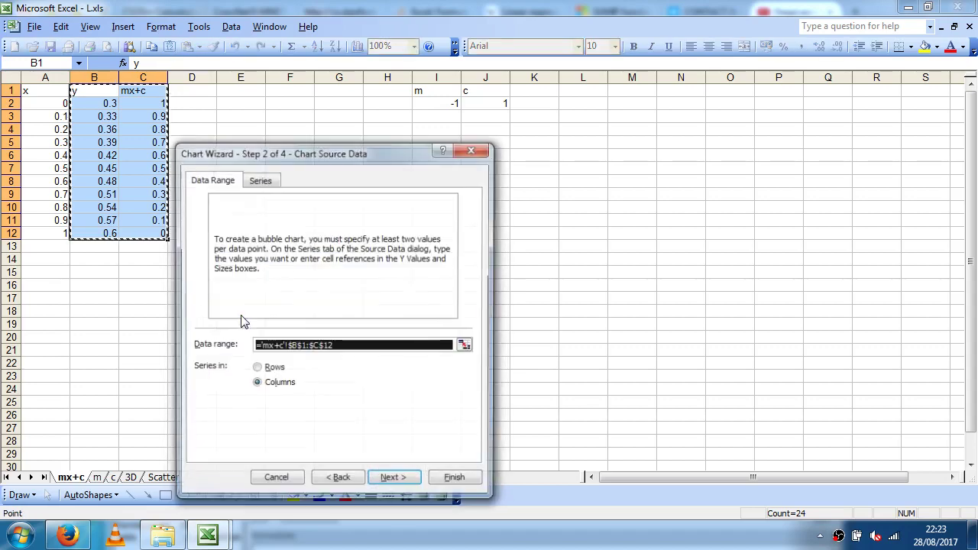
pyautogui.click(342, 481)
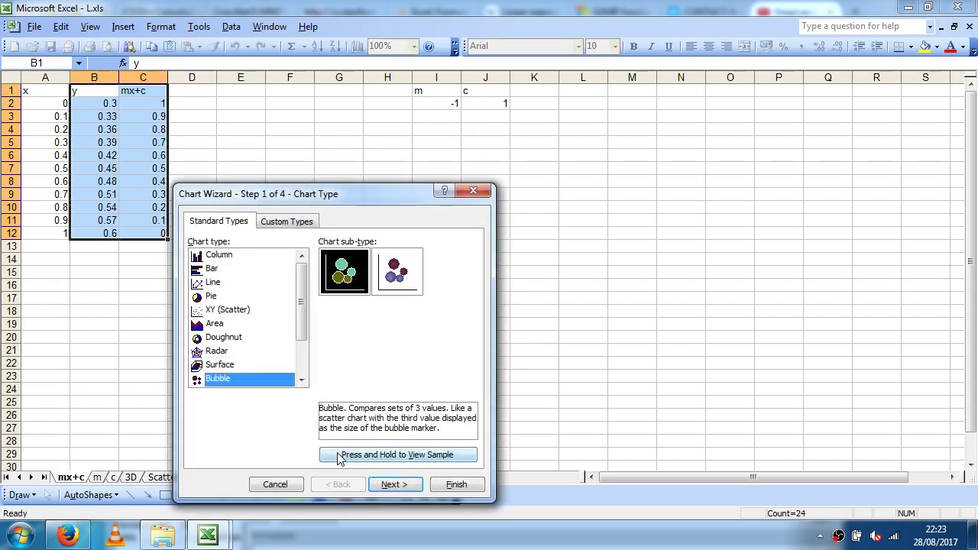
pyautogui.click(243, 284)
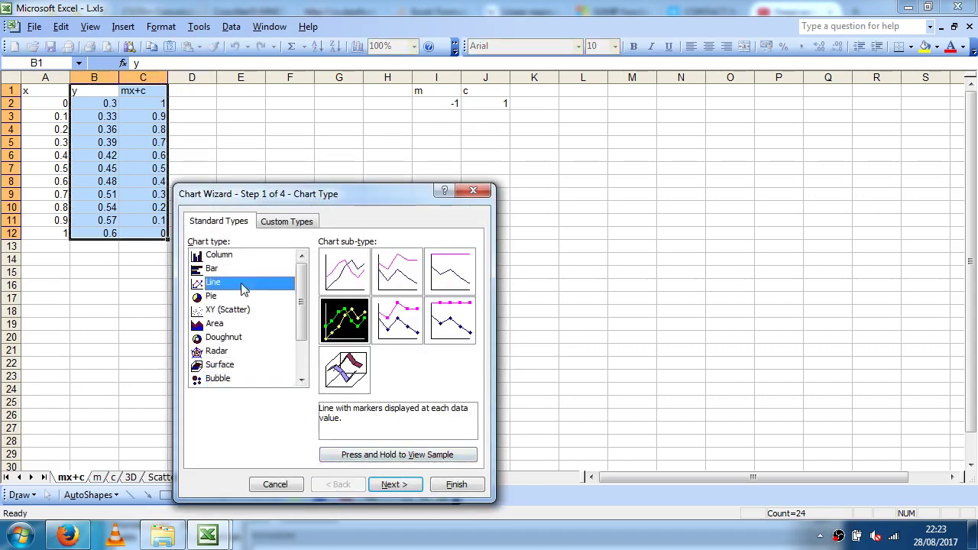
pyautogui.click(398, 489)
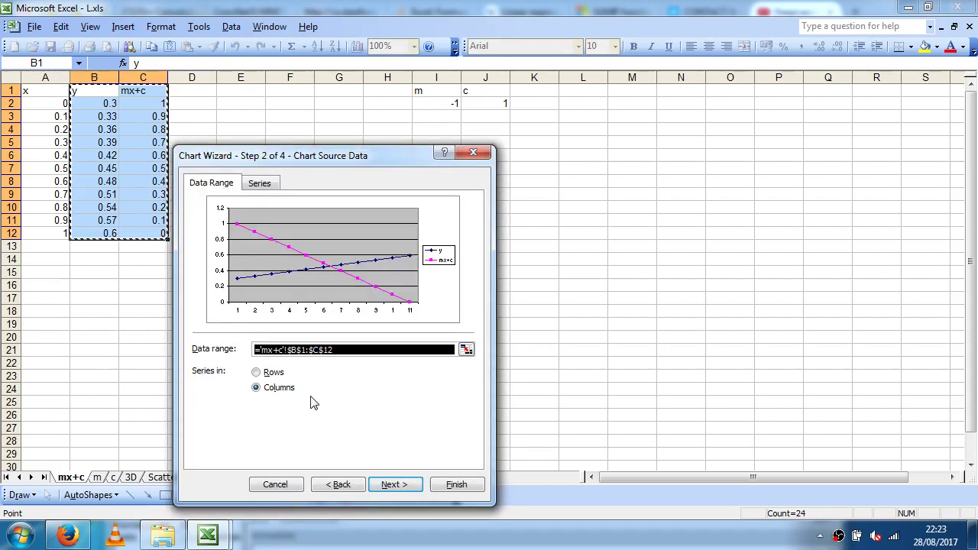
# Set the category axis labels to A2:A12 and finish the line chart.
pyautogui.click(261, 183)
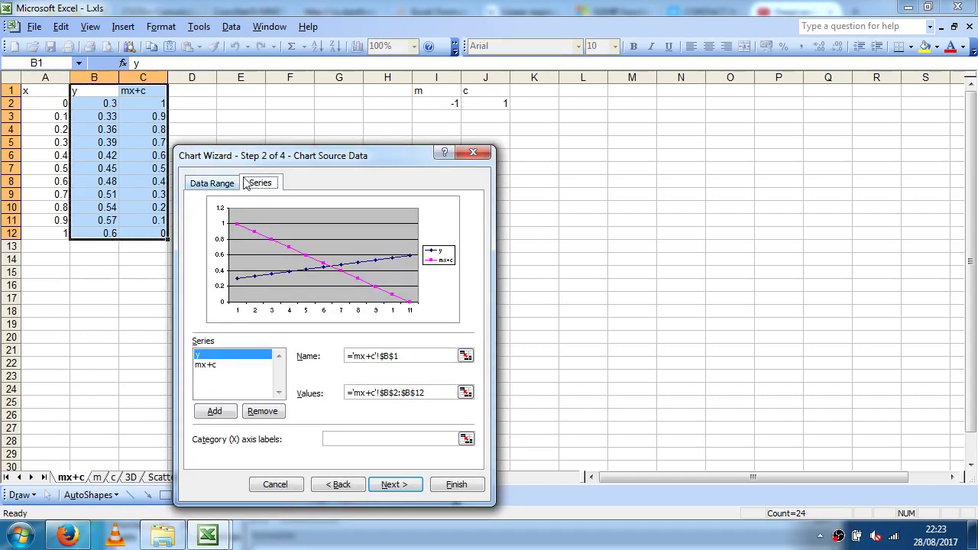
pyautogui.click(386, 440)
pyautogui.moveTo(53, 103); pyautogui.dragTo(55, 234)
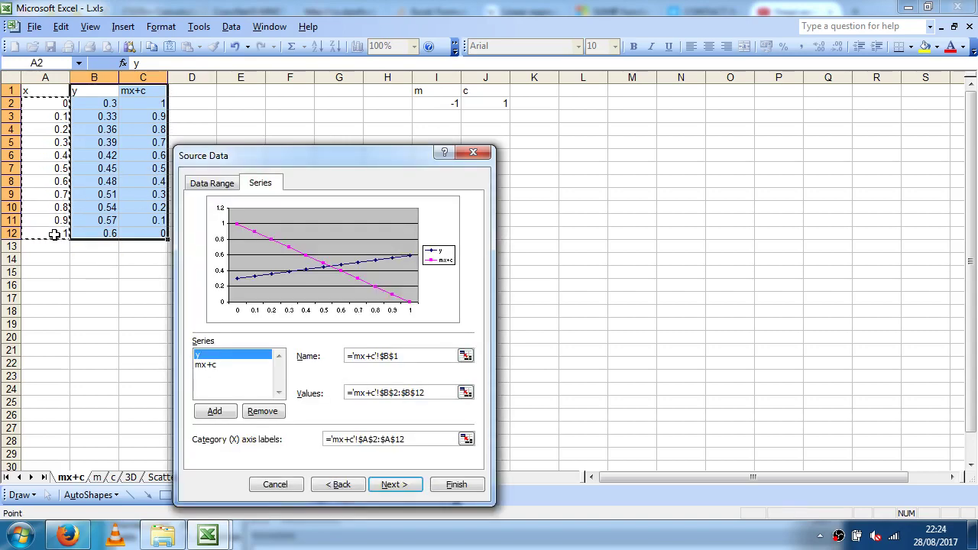
pyautogui.click(449, 485)
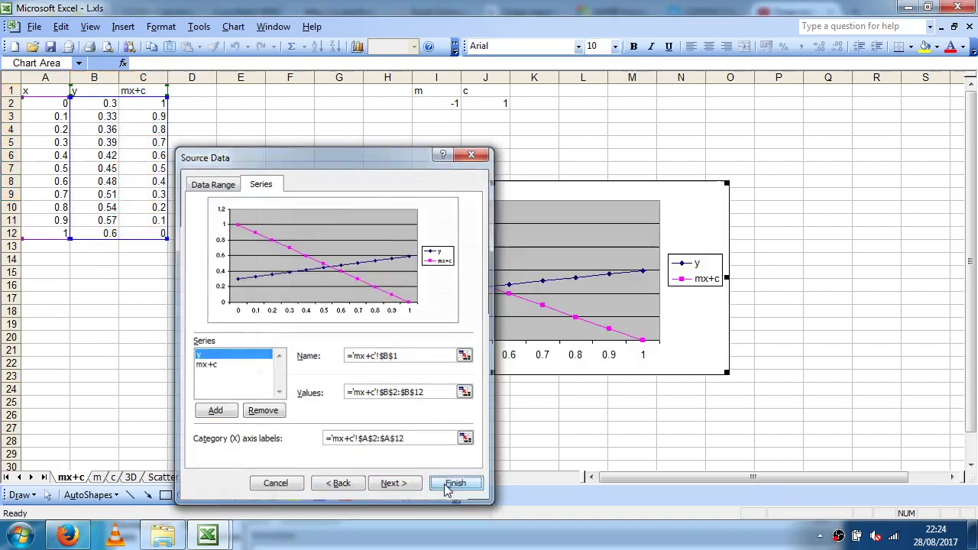
# Place the chart below the m and c cells, then review m in I2 and c in J2.
pyautogui.moveTo(525, 197); pyautogui.dragTo(693, 182)
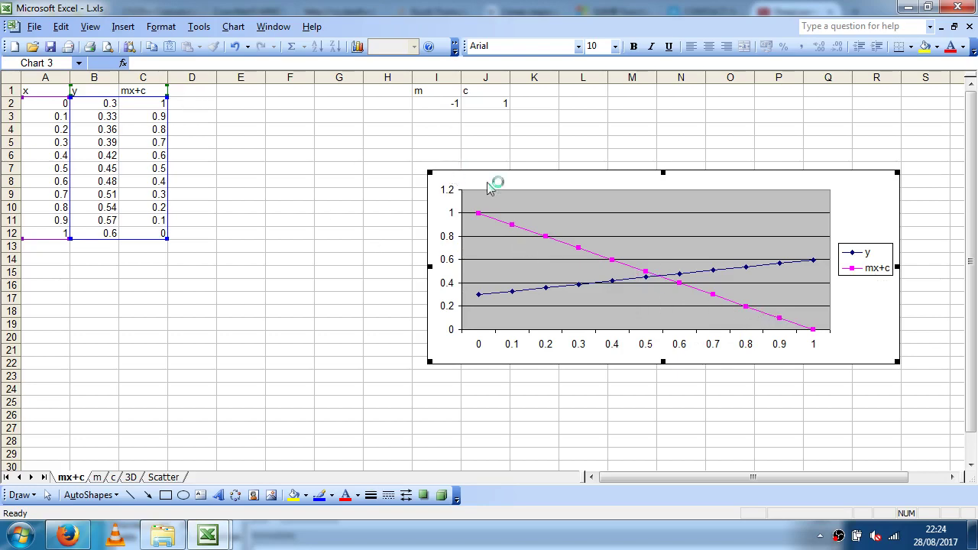
pyautogui.moveTo(511, 180); pyautogui.dragTo(527, 217)
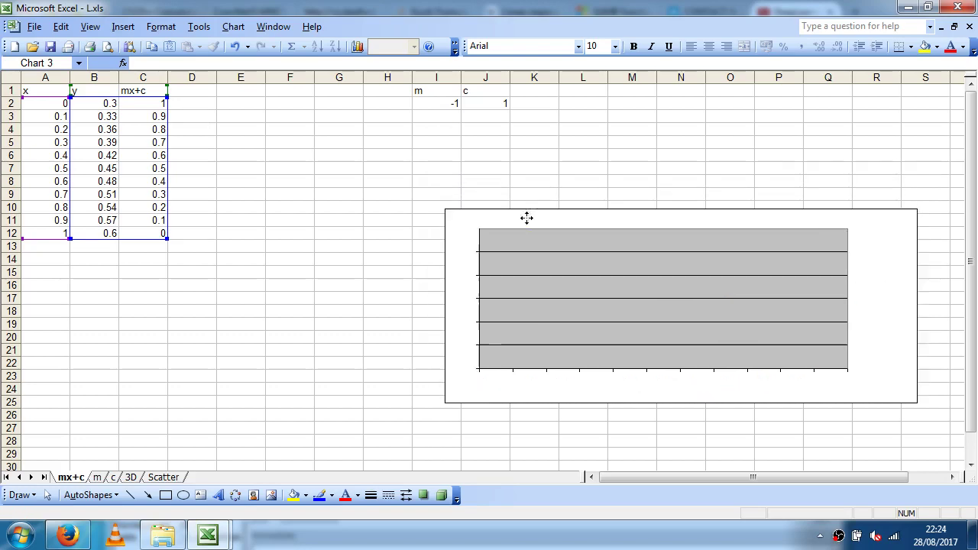
pyautogui.click(449, 106)
pyautogui.click(472, 104)
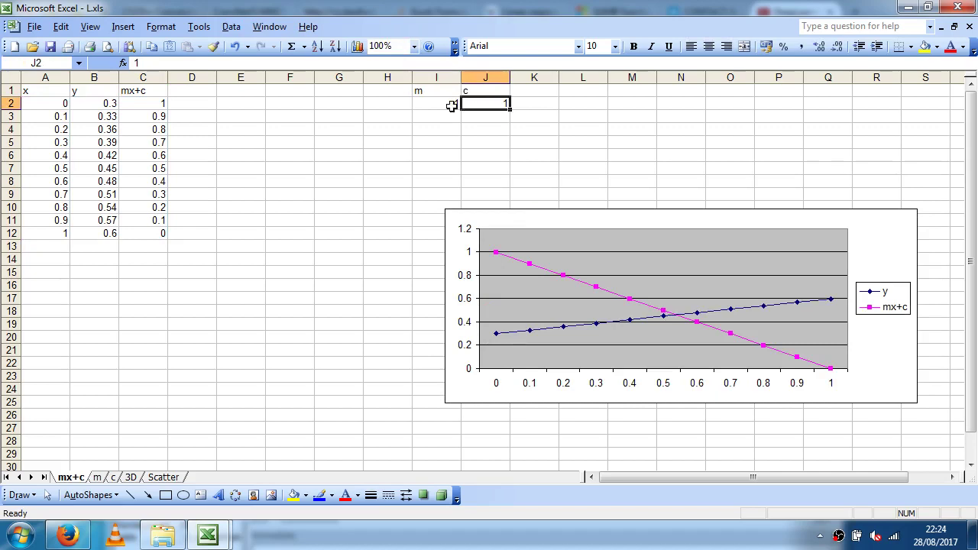
pyautogui.click(452, 105)
pyautogui.click(473, 108)
pyautogui.click(447, 104)
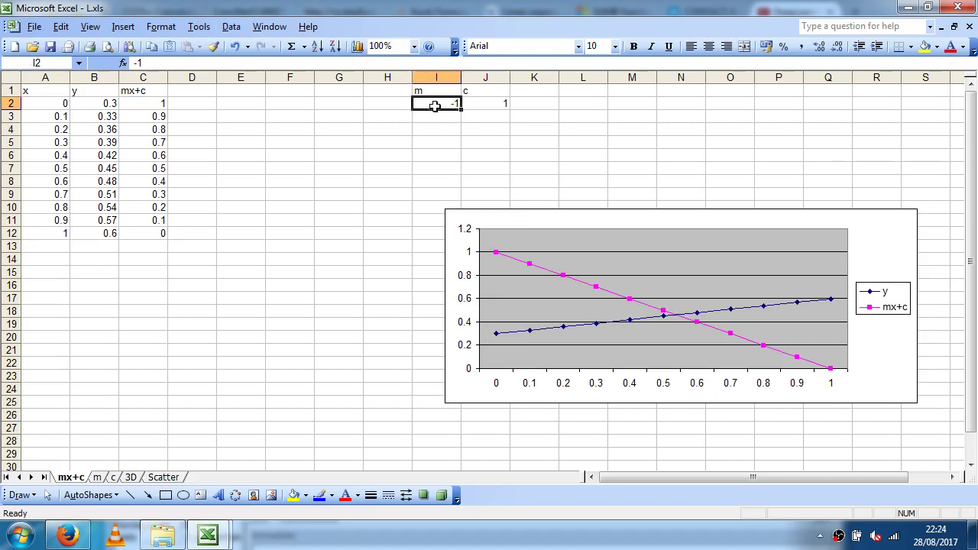
pyautogui.click(505, 114)
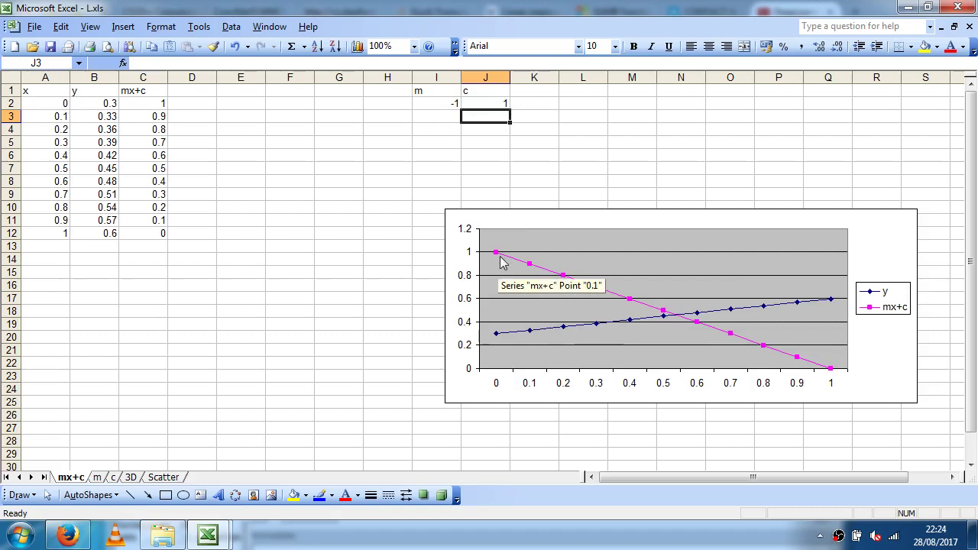
pyautogui.click(495, 104)
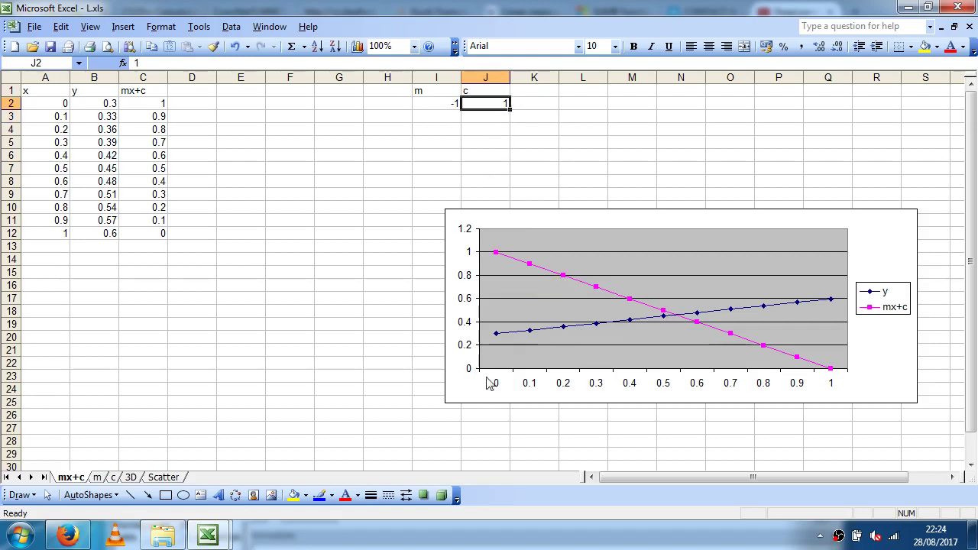
# Add the header mx+c-y in cell D1.
pyautogui.click(438, 103)
pyautogui.press('Right')
pyautogui.press('Left')
pyautogui.press('Left')
pyautogui.press('Left')
pyautogui.press('Left')
pyautogui.press('Left')
pyautogui.press('Left')
pyautogui.press('Left')
pyautogui.press('Left')
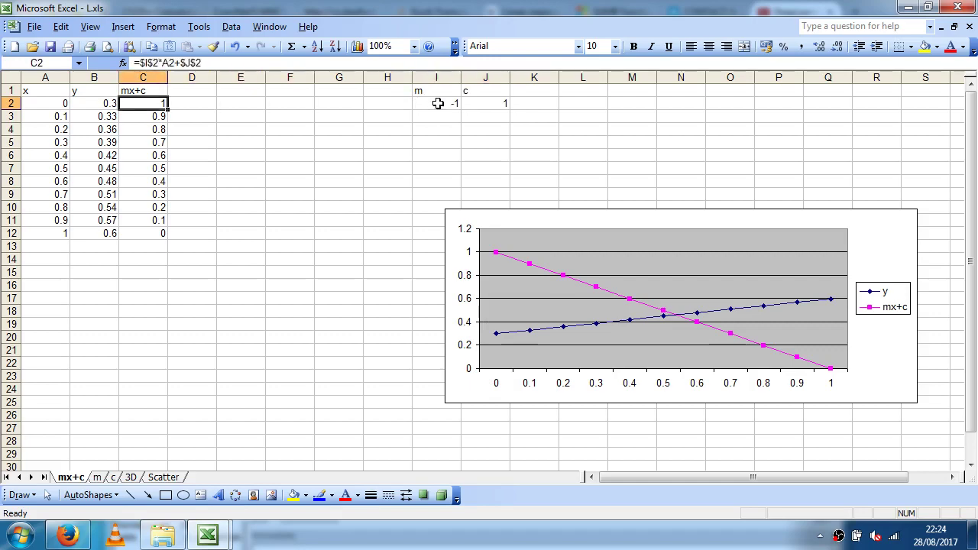
pyautogui.press('Right')
pyautogui.press('Right')
pyautogui.press('Right')
pyautogui.press('Right')
pyautogui.press('Right')
pyautogui.press('Right')
pyautogui.press('Right')
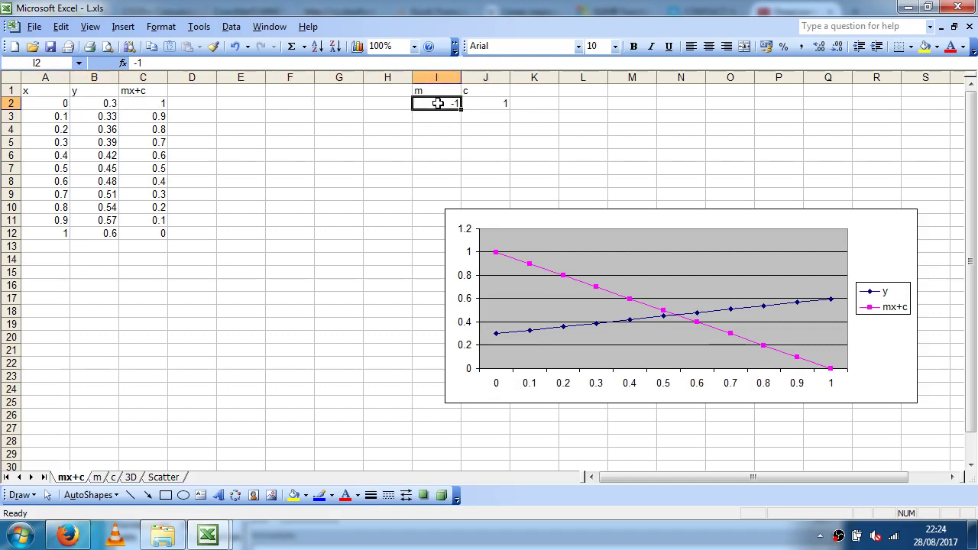
pyautogui.press('Left')
pyautogui.press('Left')
pyautogui.press('Left')
pyautogui.press('Left')
pyautogui.press('Left')
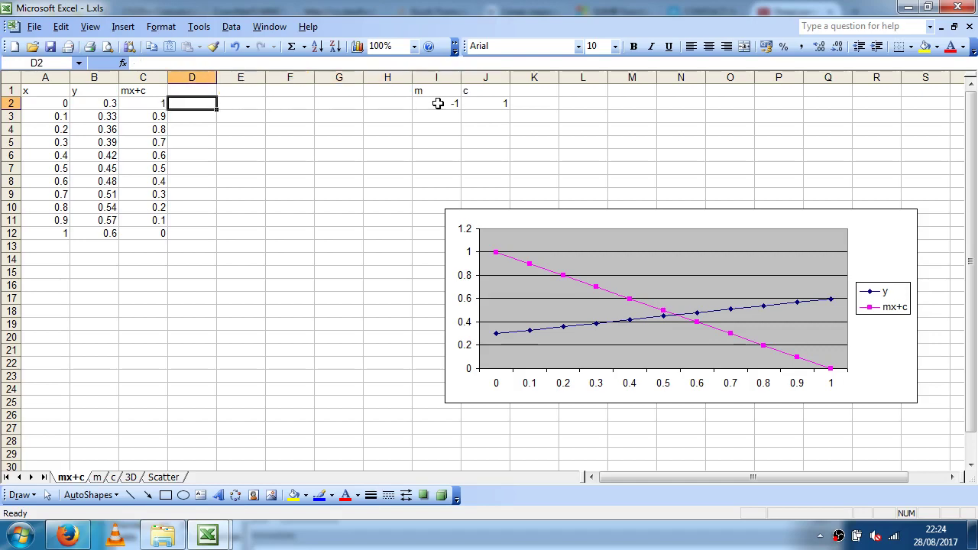
pyautogui.press('Up')
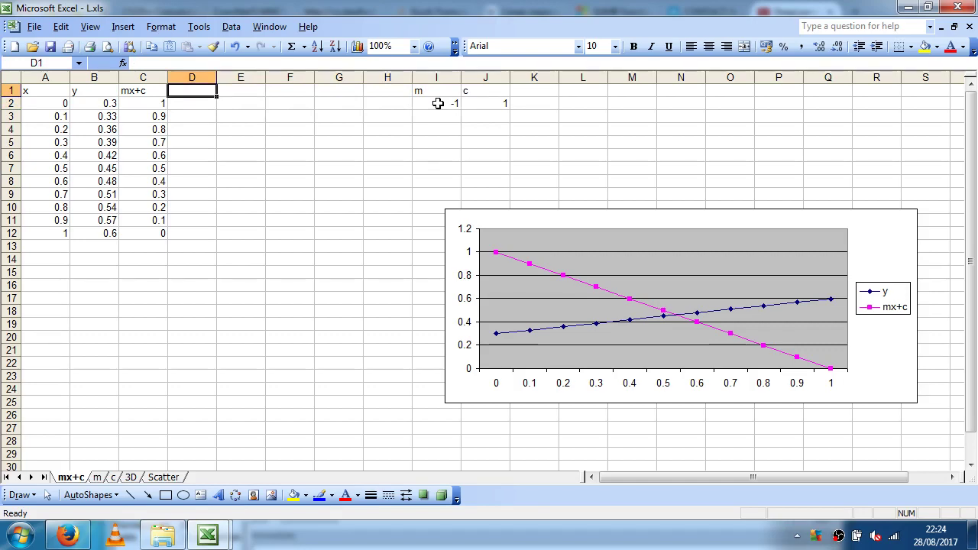
pyautogui.write('mx')
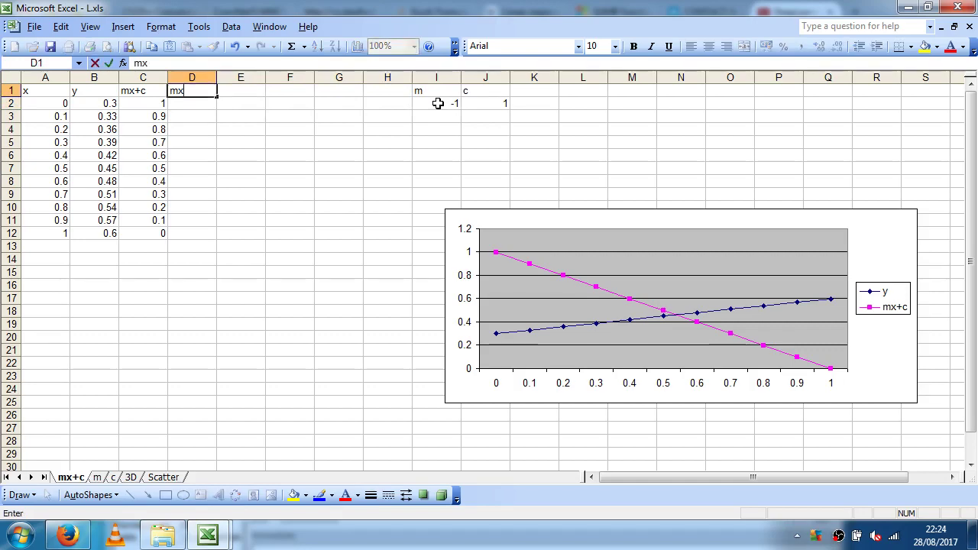
pyautogui.write('+c-y')
pyautogui.press('Return')
# Enter =C2-B2 in D2 and fill it to D12, from 0.7 down to -0.6.
pyautogui.write('=')
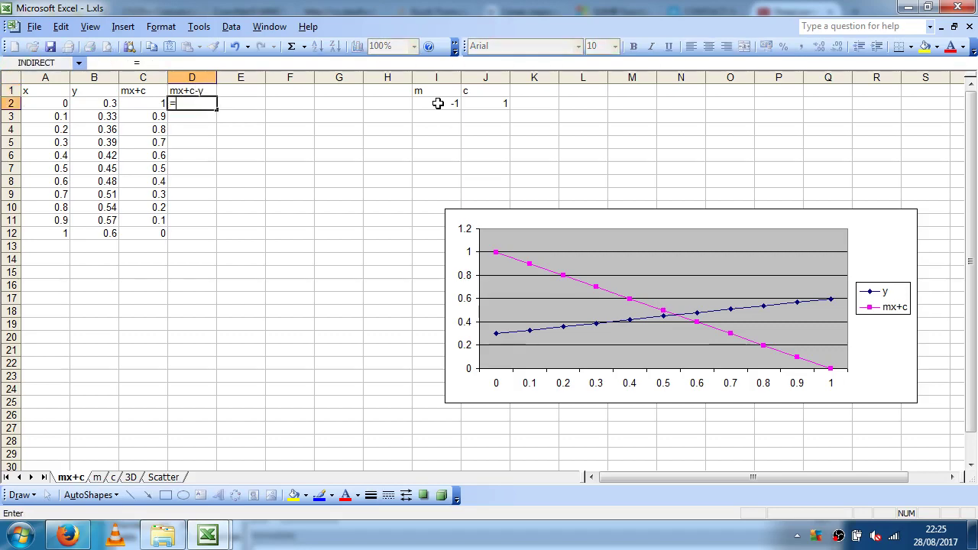
pyautogui.press('Left')
pyautogui.write('-')
pyautogui.press('Left')
pyautogui.press('Left')
pyautogui.press('Return')
pyautogui.press('Up')
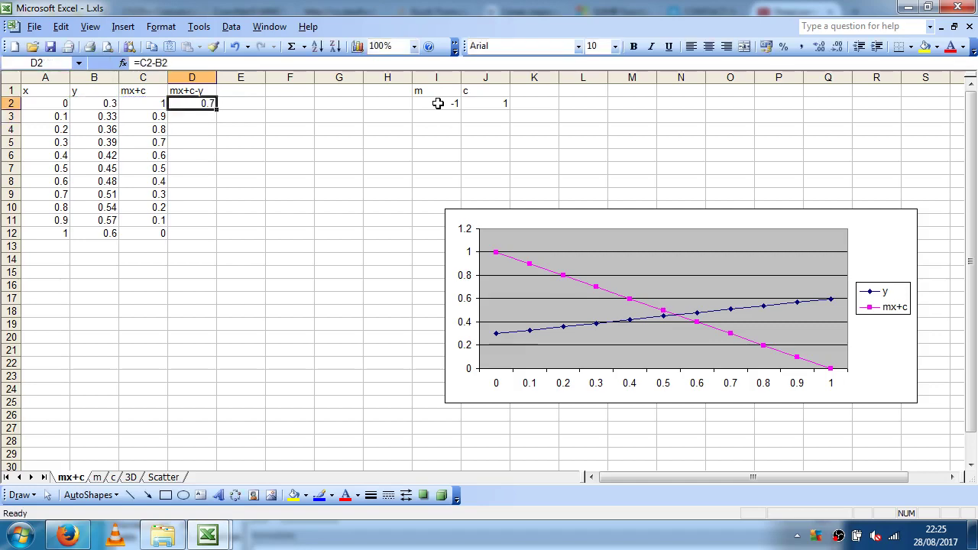
pyautogui.moveTo(216, 109); pyautogui.dragTo(214, 243)
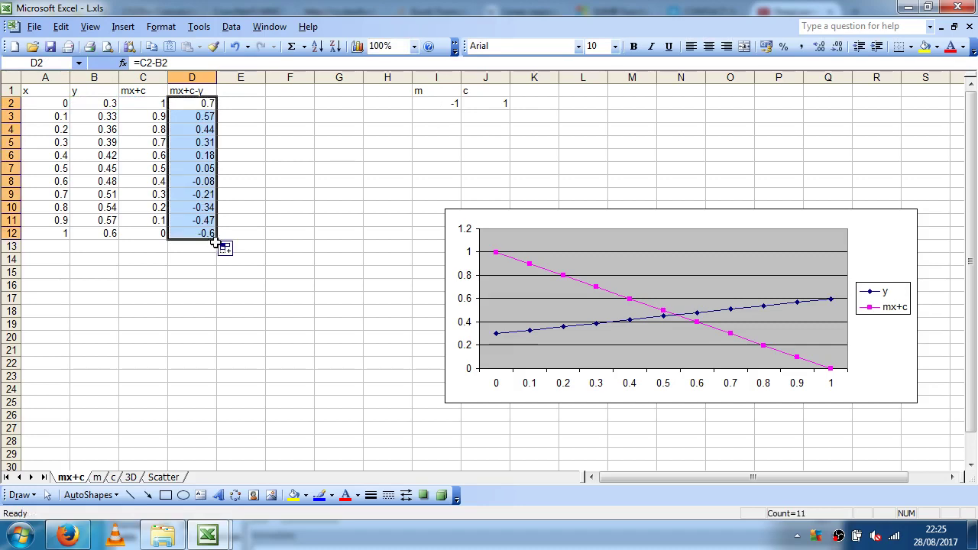
# Inspect the y and mx+c lines on the chart.
pyautogui.click(505, 231)
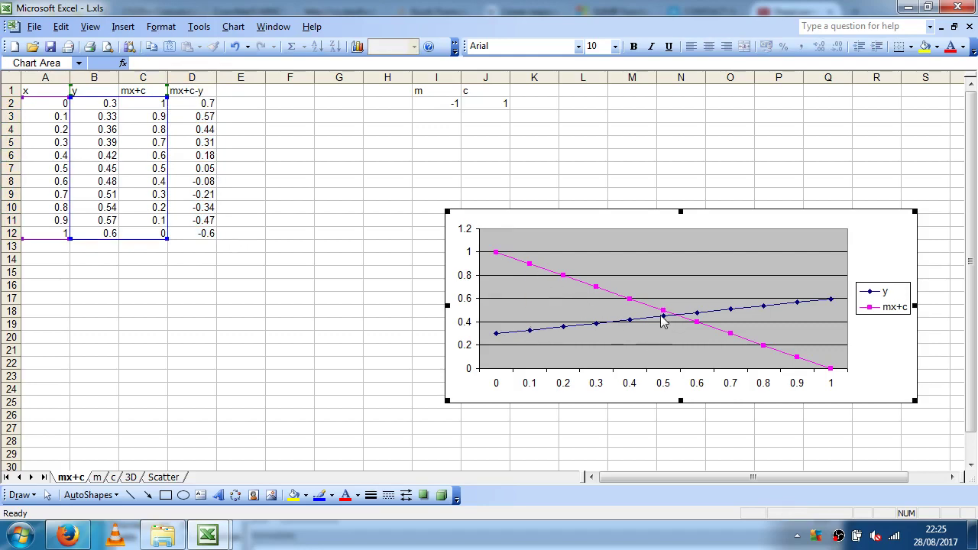
pyautogui.moveTo(665, 321)
pyautogui.moveTo(701, 319)
pyautogui.click(197, 92)
pyautogui.click(242, 93)
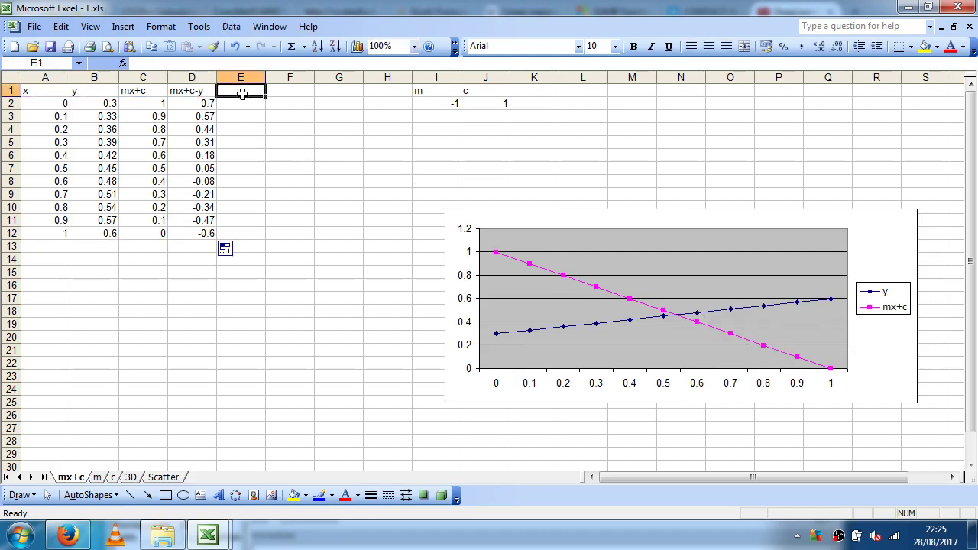
# Head column E as Error and enter =0.5*D2^2 in E2.
pyautogui.write('Error')
pyautogui.press('Return')
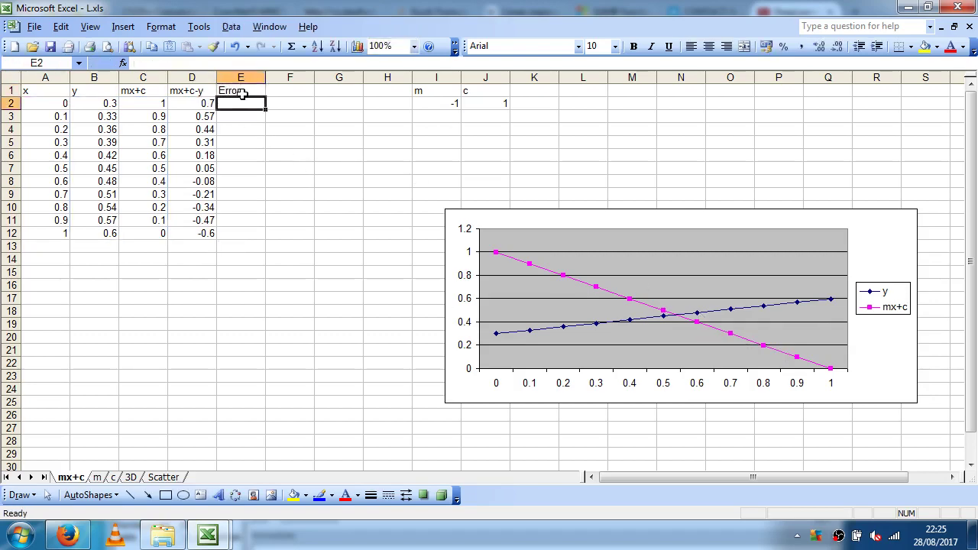
pyautogui.write('+')
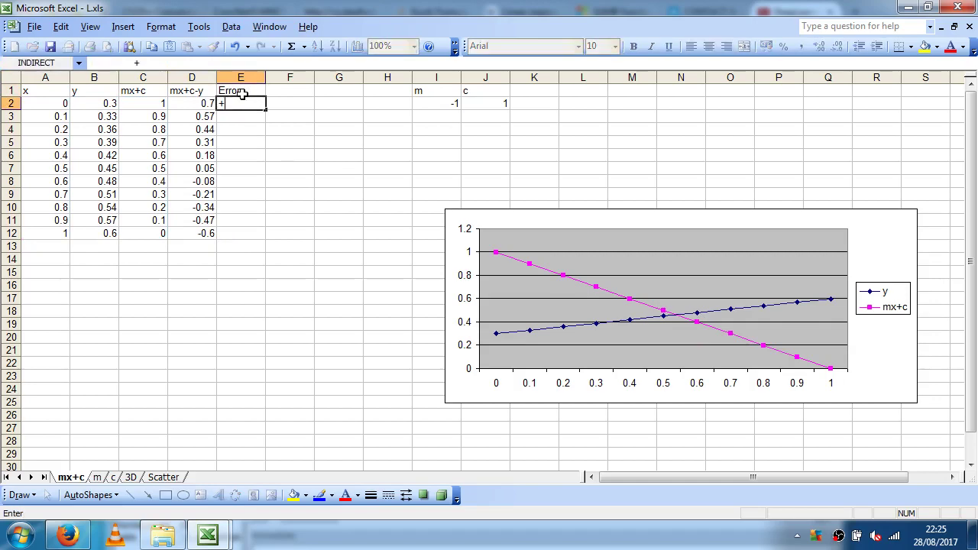
pyautogui.press('BackSpace')
pyautogui.write('=0.5')
pyautogui.press('Left')
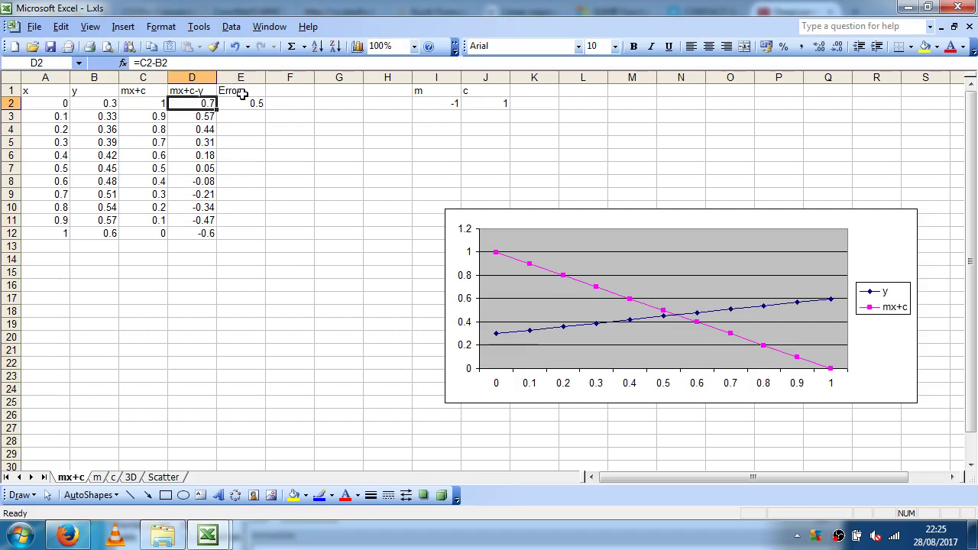
pyautogui.press('Right')
pyautogui.write('=')
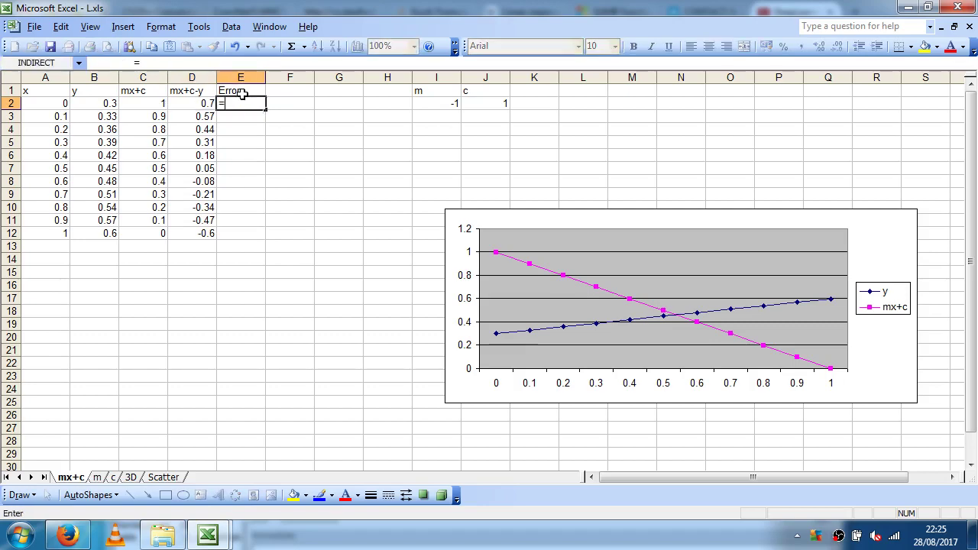
pyautogui.write('0.5*')
pyautogui.press('Left')
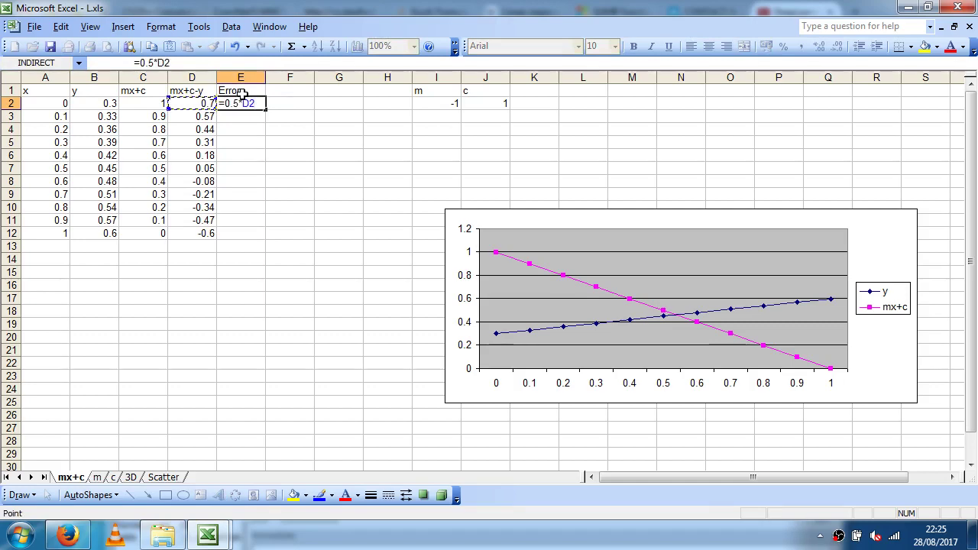
pyautogui.write('^2')
pyautogui.press('Return')
pyautogui.press('Up')
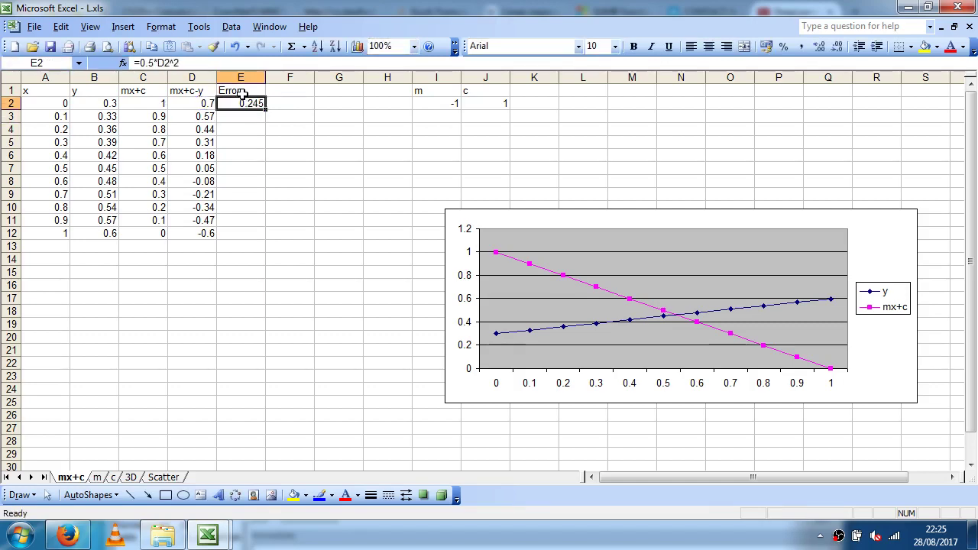
# Copy the error formula down to E12 and check its values, 0.245 to 0.18.
pyautogui.hotkey('ctrl', 'c')
pyautogui.hotkey('shift', 'Down')
pyautogui.hotkey('shift', 'Down')
pyautogui.hotkey('shift', 'Down')
pyautogui.hotkey('shift', 'Down')
pyautogui.hotkey('shift', 'Down')
pyautogui.hotkey('shift', 'Down')
pyautogui.hotkey('shift', 'Down')
pyautogui.hotkey('shift', 'Down')
pyautogui.hotkey('shift', 'Down')
pyautogui.hotkey('shift', 'Down')
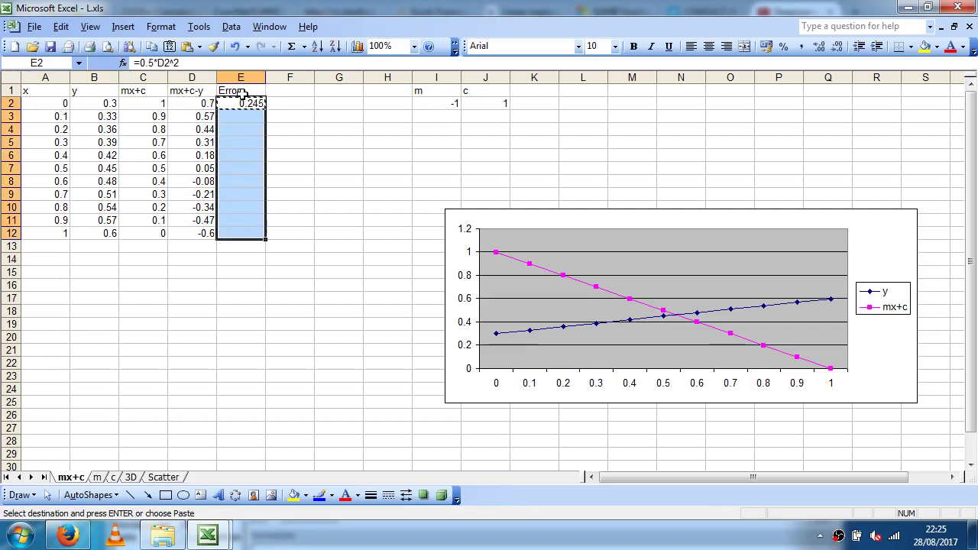
pyautogui.hotkey('ctrl', 'v')
pyautogui.press('Right')
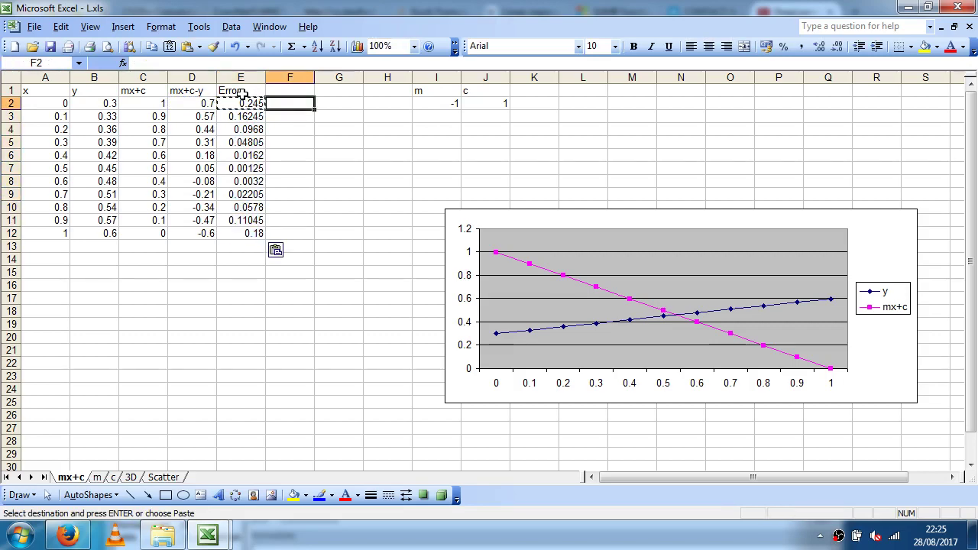
pyautogui.press('Down')
pyautogui.press('Left')
pyautogui.press('Down')
pyautogui.press('Down')
pyautogui.press('Down')
pyautogui.press('Down')
pyautogui.press('Down')
pyautogui.press('Down')
pyautogui.press('Down')
pyautogui.press('Down')
pyautogui.press('Down')
pyautogui.press('Down')
pyautogui.press('Down')
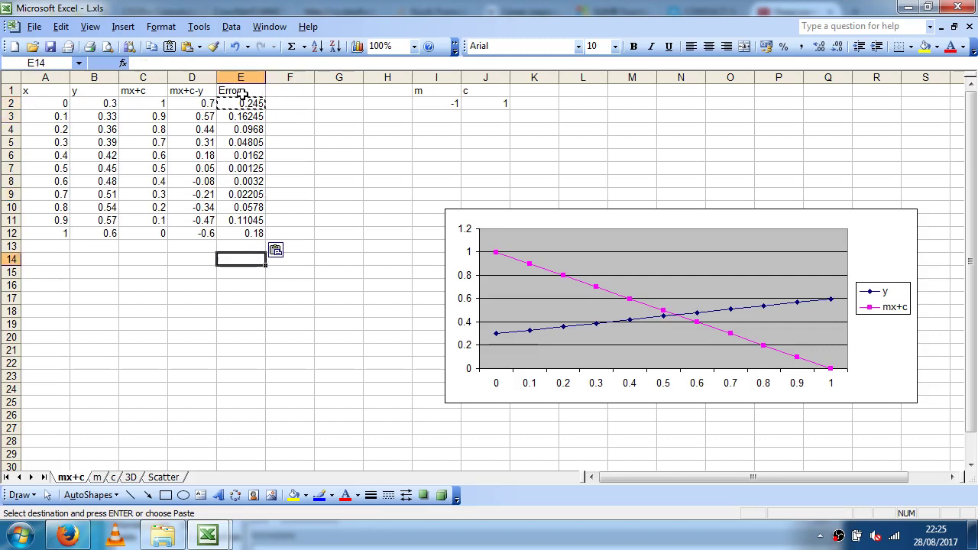
pyautogui.press('Up')
pyautogui.press('Up')
pyautogui.press('Up')
pyautogui.press('Up')
pyautogui.press('Up')
pyautogui.press('Up')
pyautogui.press('Up')
pyautogui.press('Up')
pyautogui.press('Up')
pyautogui.press('Up')
pyautogui.press('Up')
pyautogui.press('Up')
pyautogui.press('Up')
pyautogui.press('Down')
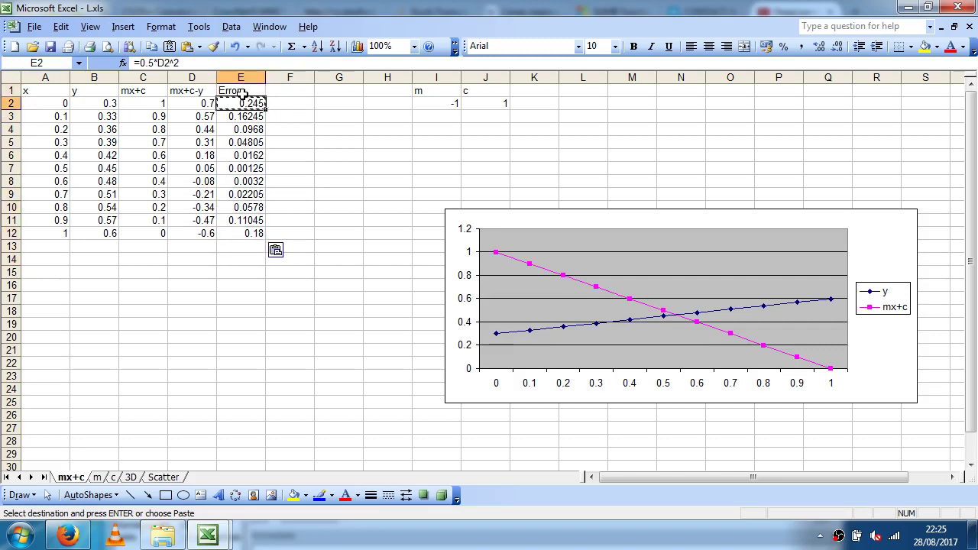
pyautogui.click(433, 106)
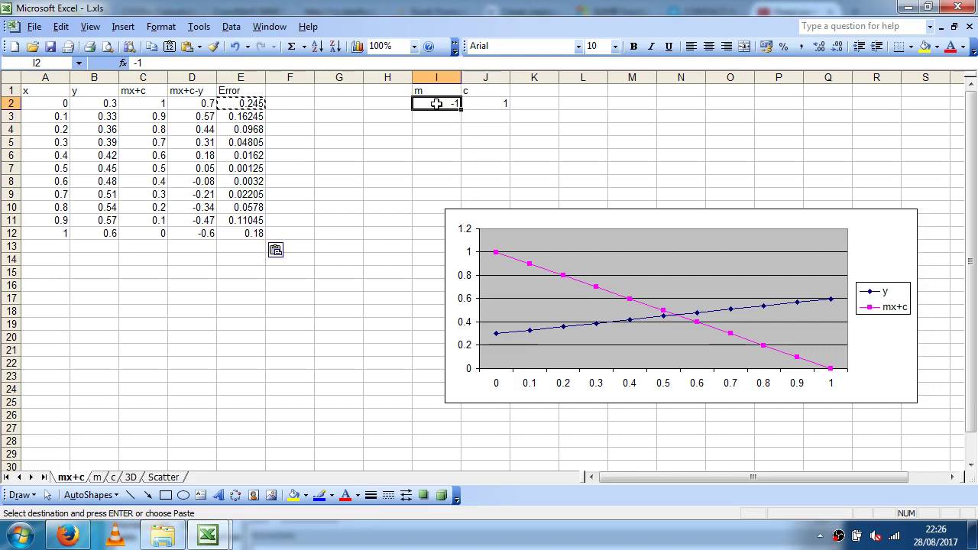
# Check c = 1 in J2, then switch to the sheet named m.
pyautogui.click(485, 104)
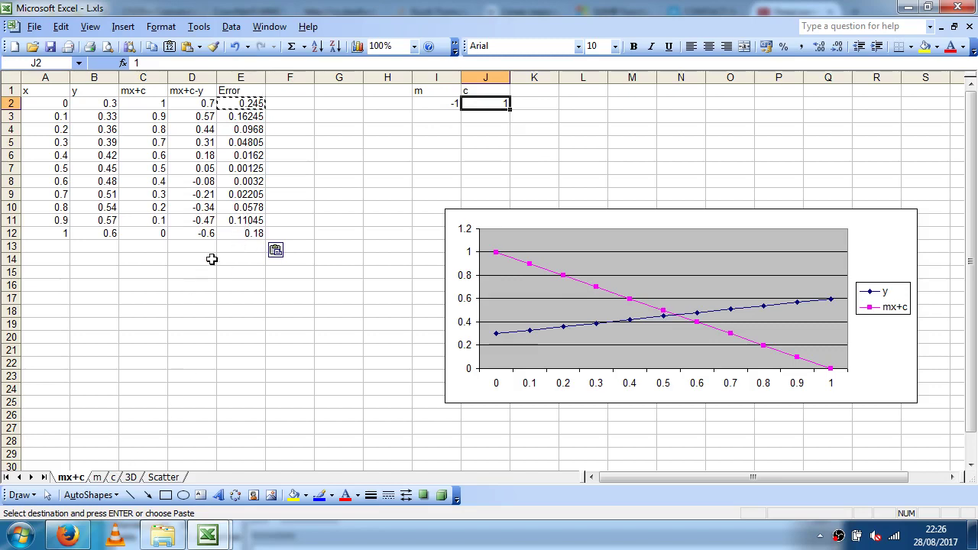
pyautogui.click(97, 477)
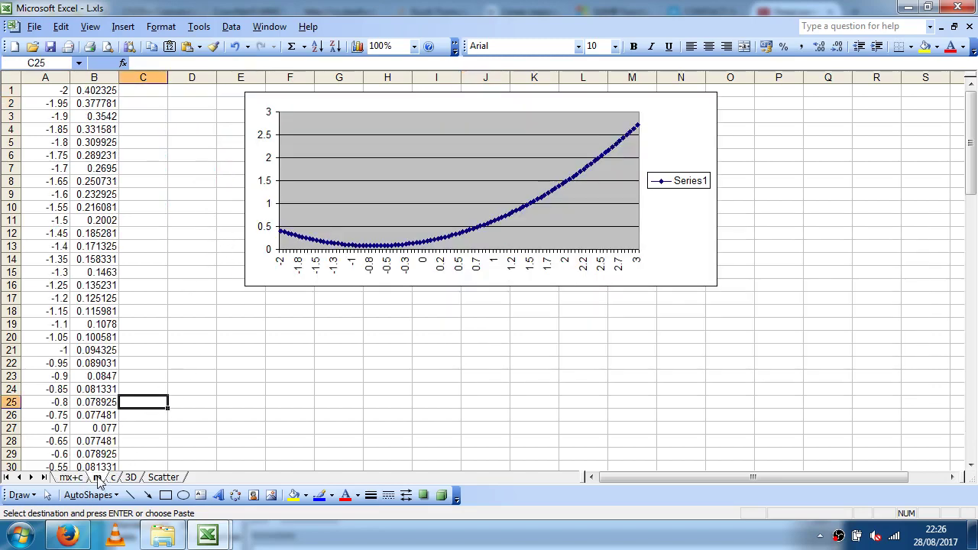
# Review the m sheet's columns A and B, then switch to the sheet named c.
pyautogui.click(54, 93)
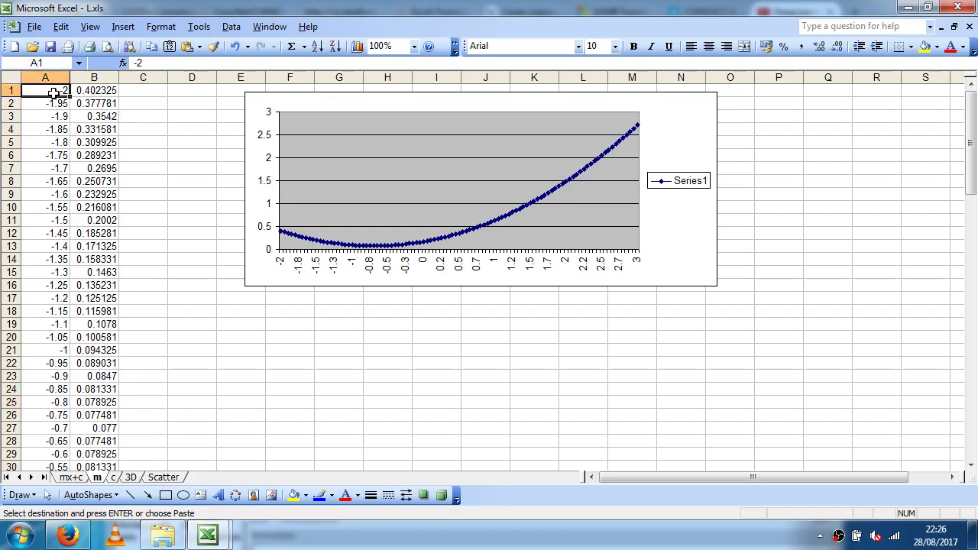
pyautogui.press('Down')
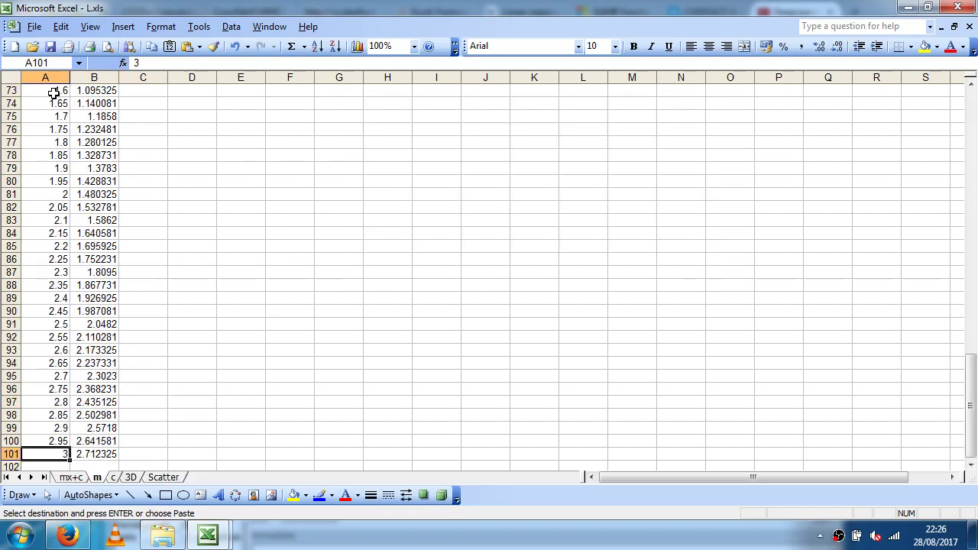
pyautogui.hotkey('ctrl', 'Home')
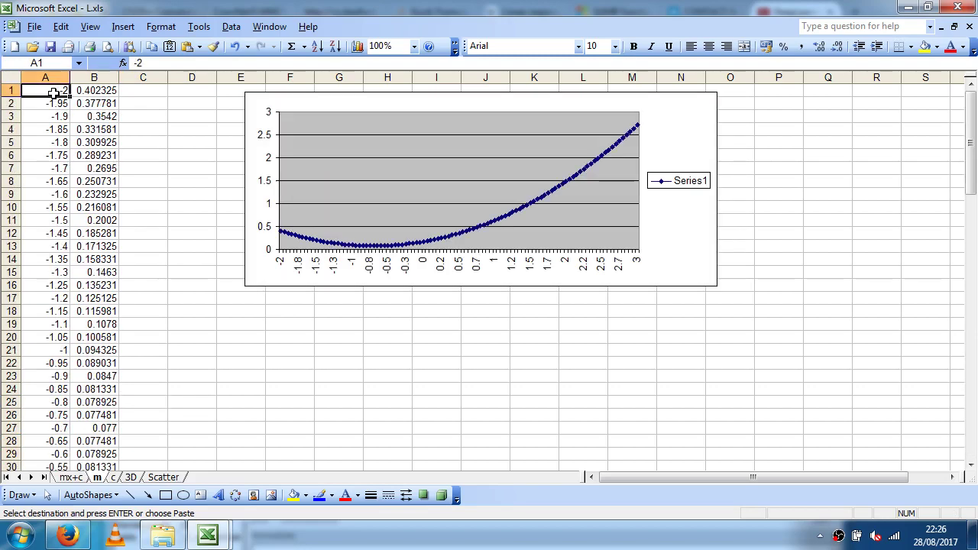
pyautogui.click(105, 91)
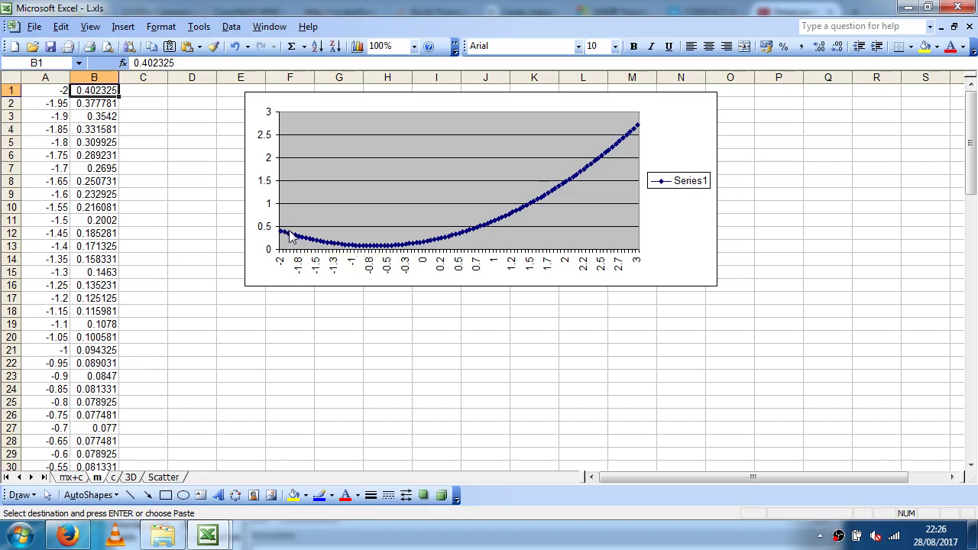
pyautogui.click(113, 476)
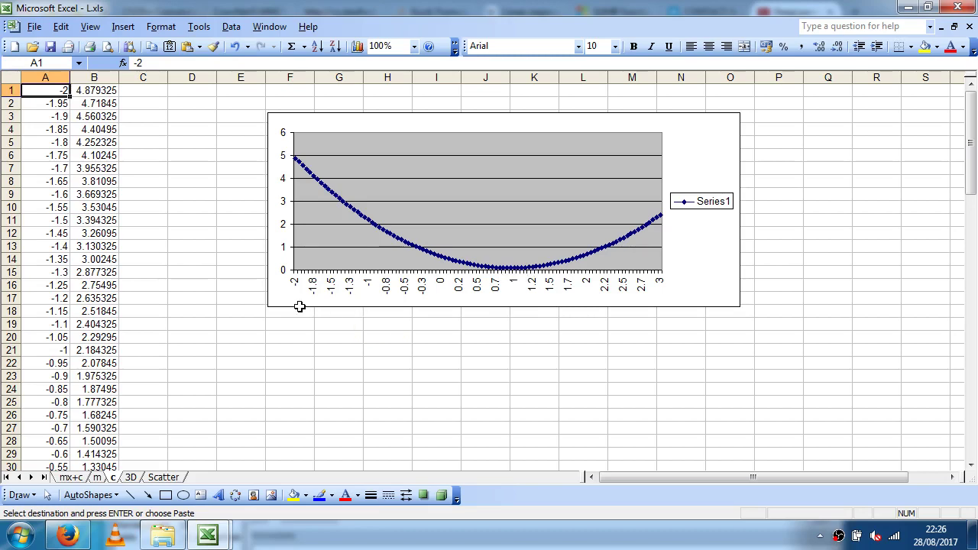
# Show the 3D sheet at 100% zoom and scan across its row 1 values.
pyautogui.click(131, 478)
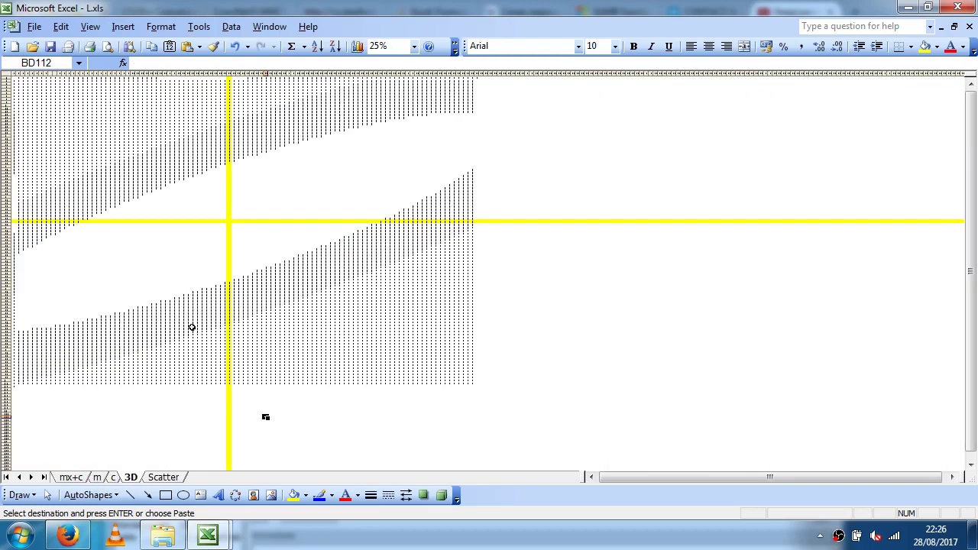
pyautogui.click(413, 46)
pyautogui.click(382, 73)
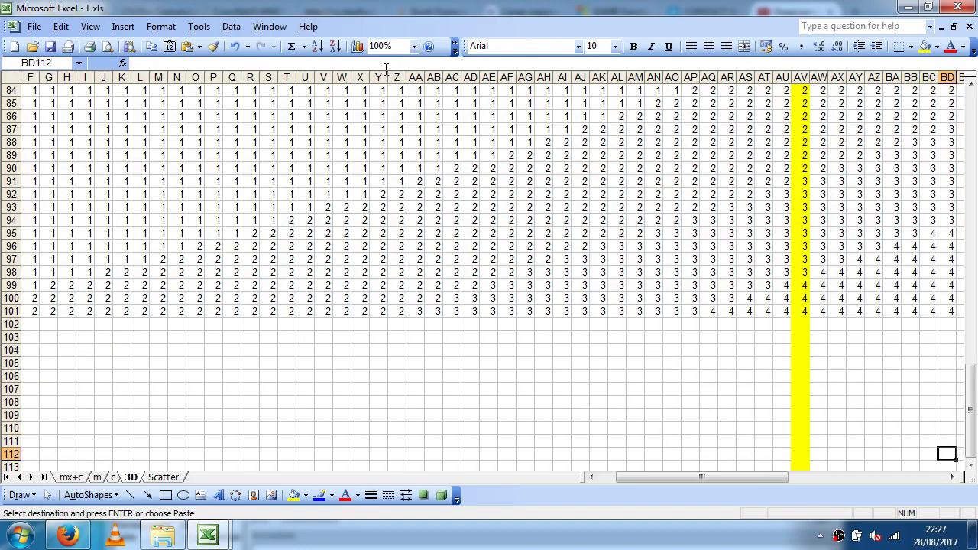
pyautogui.hotkey('ctrl', 'Home')
pyautogui.press('Right')
pyautogui.press('Right')
pyautogui.press('Right')
pyautogui.press('Right')
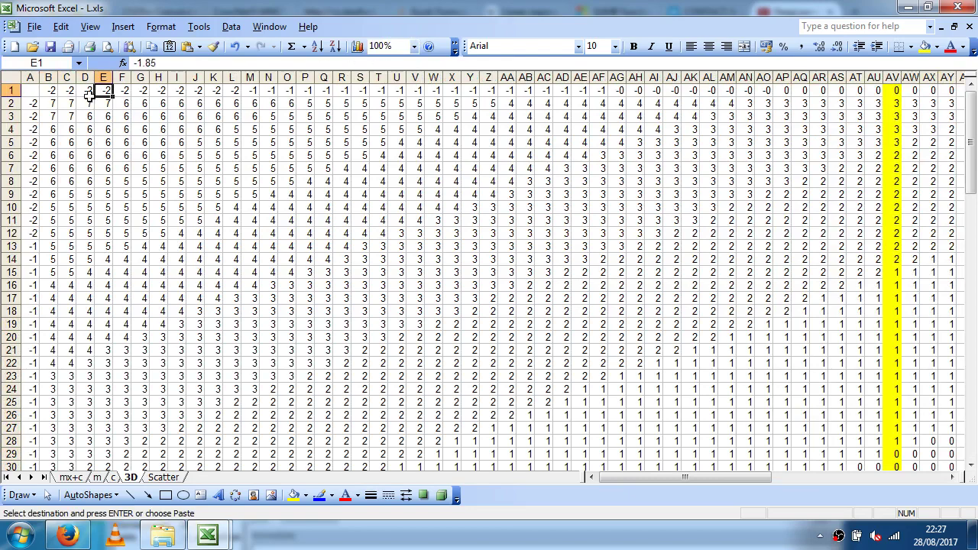
pyautogui.press('Left')
pyautogui.press('Left')
pyautogui.press('Left')
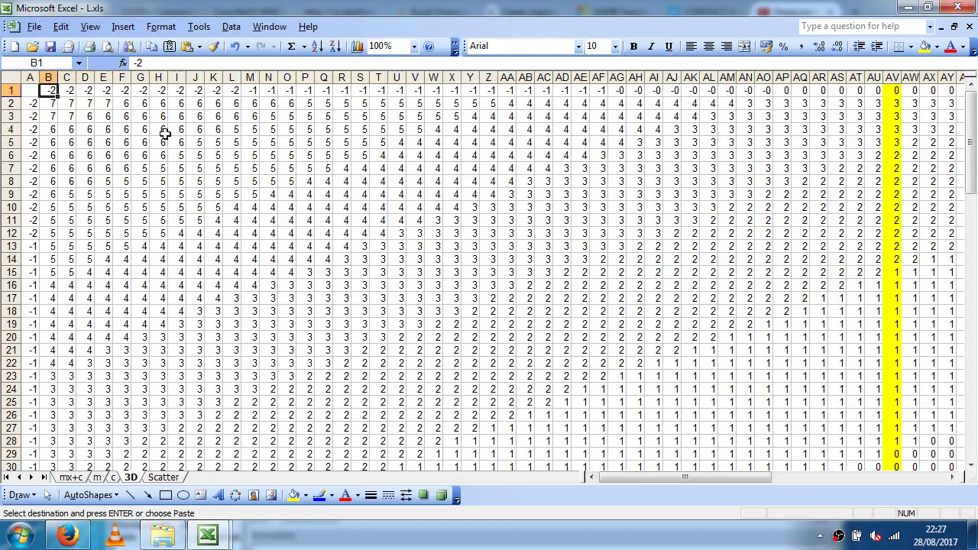
pyautogui.press('Right')
pyautogui.press('Right')
pyautogui.press('Right')
pyautogui.press('Right')
pyautogui.press('Right')
pyautogui.press('Right')
pyautogui.press('Right')
pyautogui.press('Right')
pyautogui.press('Right')
pyautogui.press('Right')
pyautogui.press('Right')
pyautogui.press('Right')
pyautogui.press('Right')
pyautogui.press('Right')
pyautogui.press('Right')
pyautogui.press('Right')
pyautogui.press('Right')
pyautogui.press('Right')
pyautogui.press('Right')
pyautogui.press('Right')
pyautogui.press('Right')
pyautogui.press('Right')
pyautogui.press('Right')
pyautogui.press('Right')
pyautogui.press('Right')
pyautogui.press('Right')
pyautogui.press('Right')
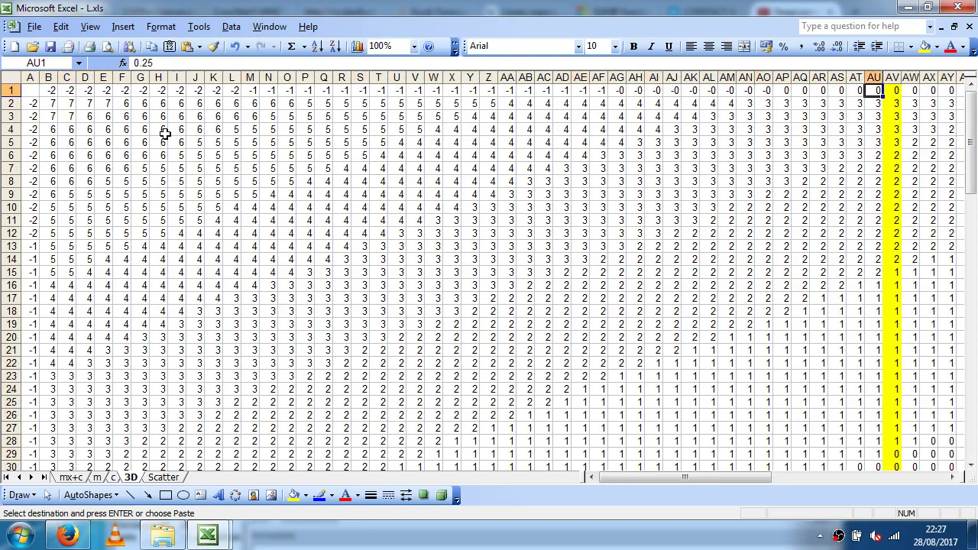
pyautogui.press('Right')
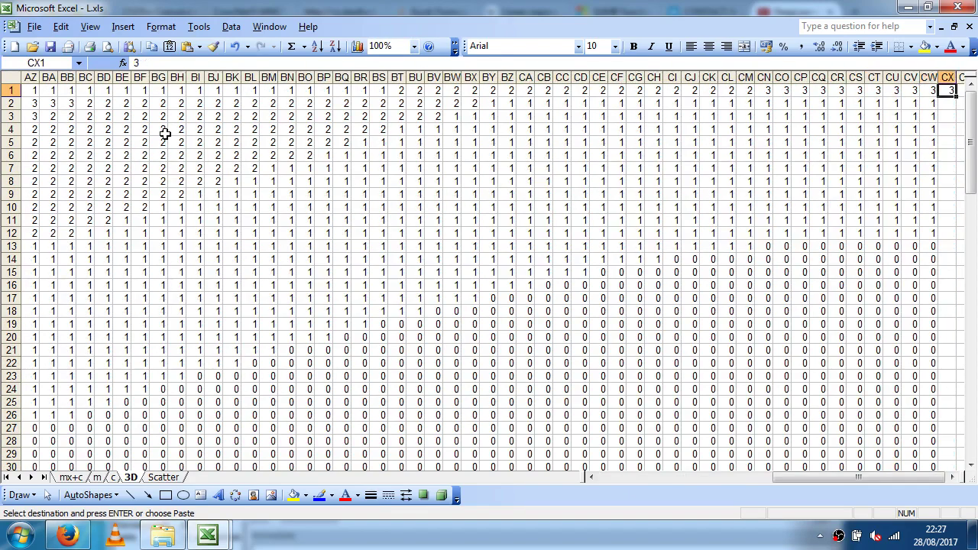
# Check column A's extent on 3D, then select the m and c values I2:J2 on mx+c.
pyautogui.hotkey('ctrl', 'Home')
pyautogui.press('Down')
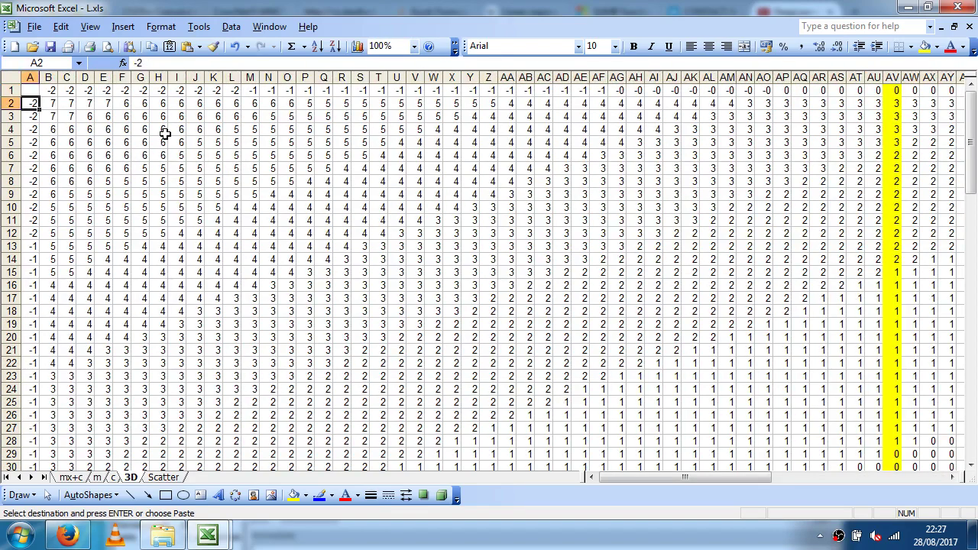
pyautogui.hotkey('ctrl', 'Down')
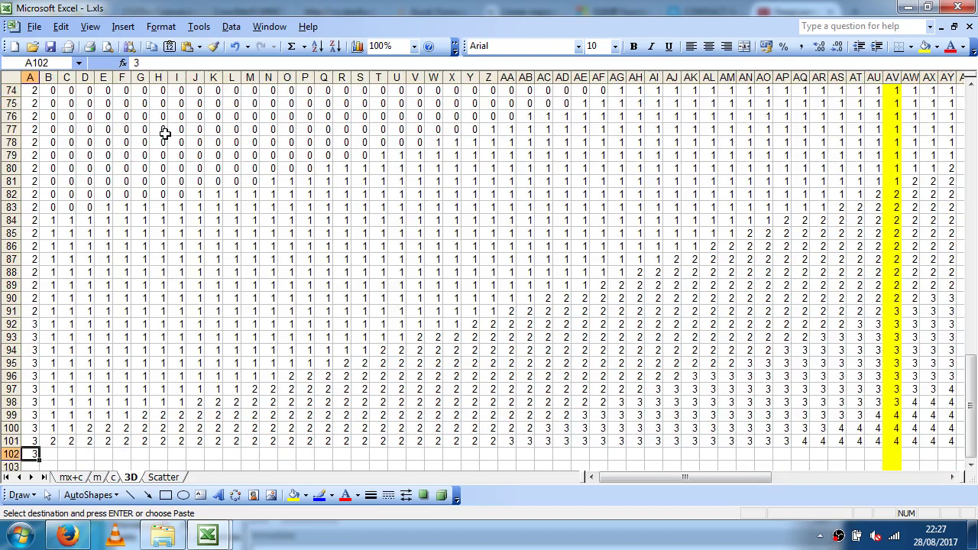
pyautogui.hotkey('ctrl', 'Home')
pyautogui.press('Down')
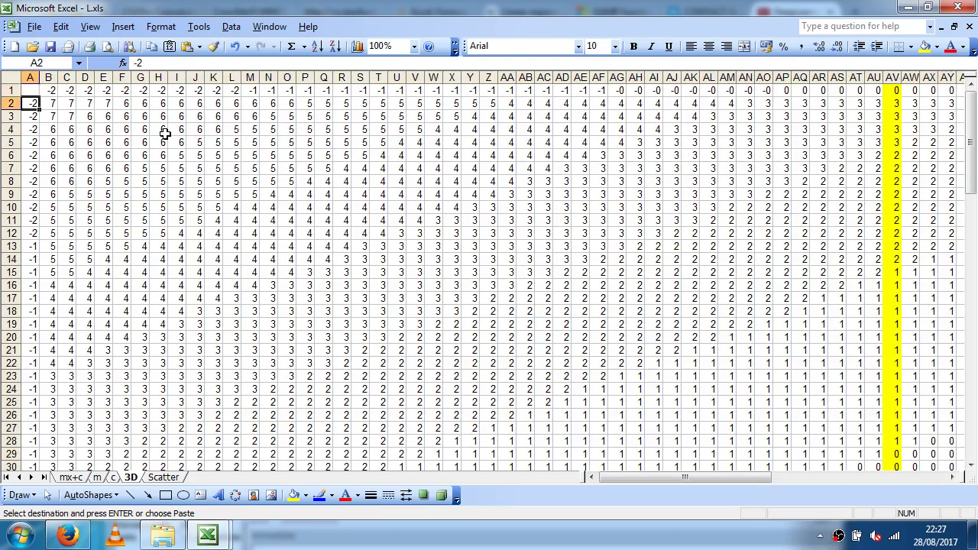
pyautogui.press('Right')
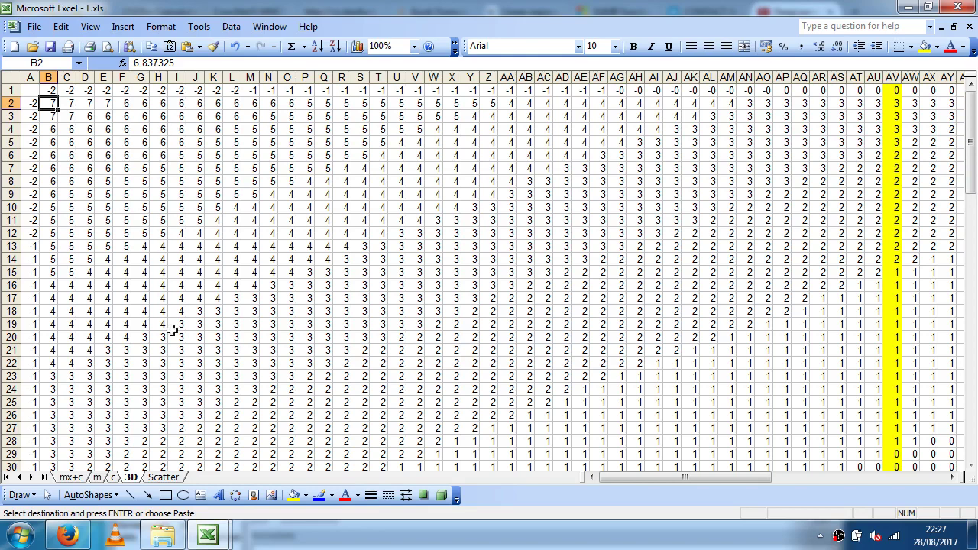
pyautogui.click(77, 476)
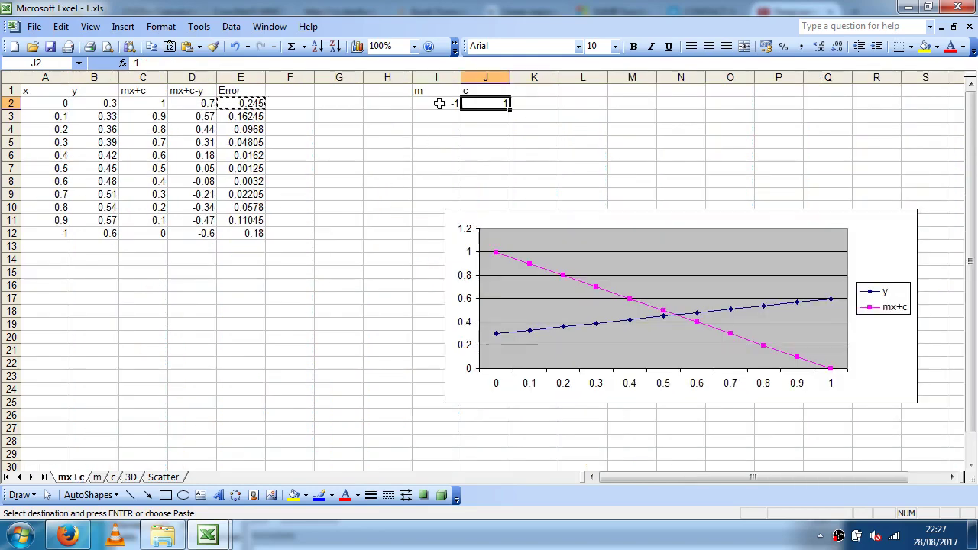
pyautogui.moveTo(438, 103); pyautogui.dragTo(486, 104)
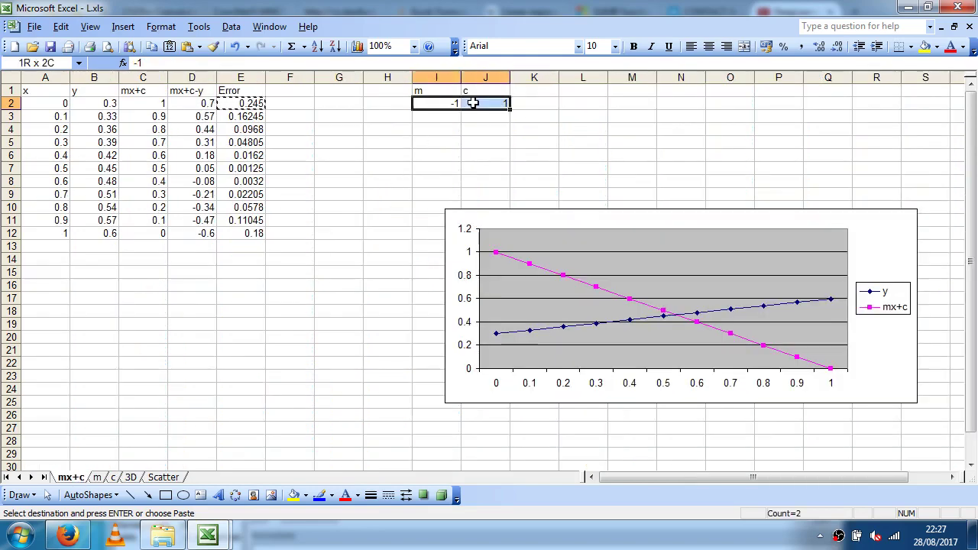
# Zoom the 3D sheet out to 50%, then 25%, so its values form curved bands.
pyautogui.click(133, 480)
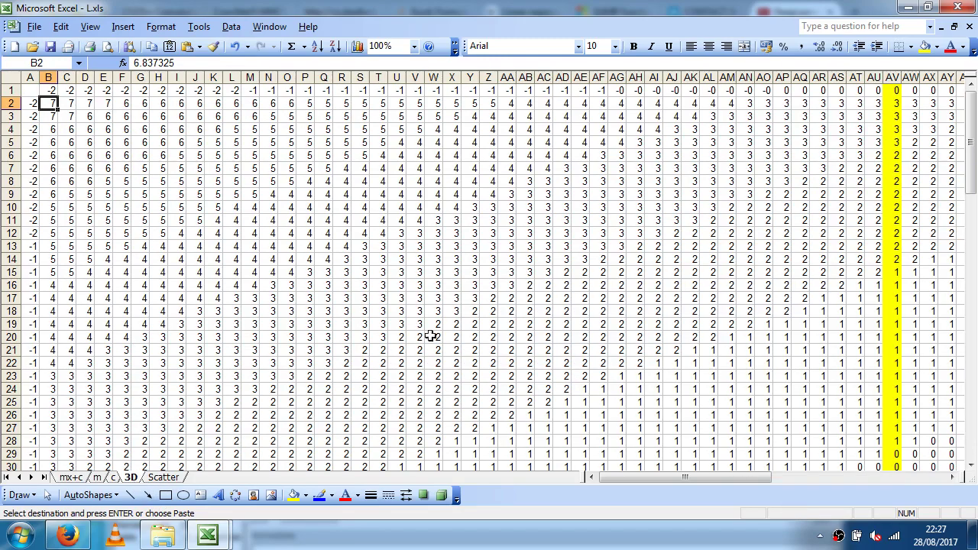
pyautogui.click(416, 47)
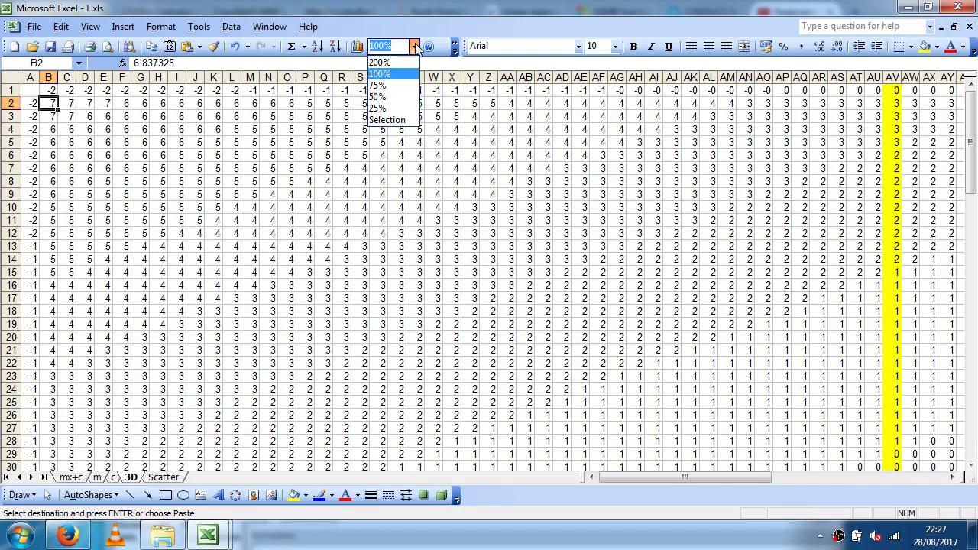
pyautogui.click(398, 96)
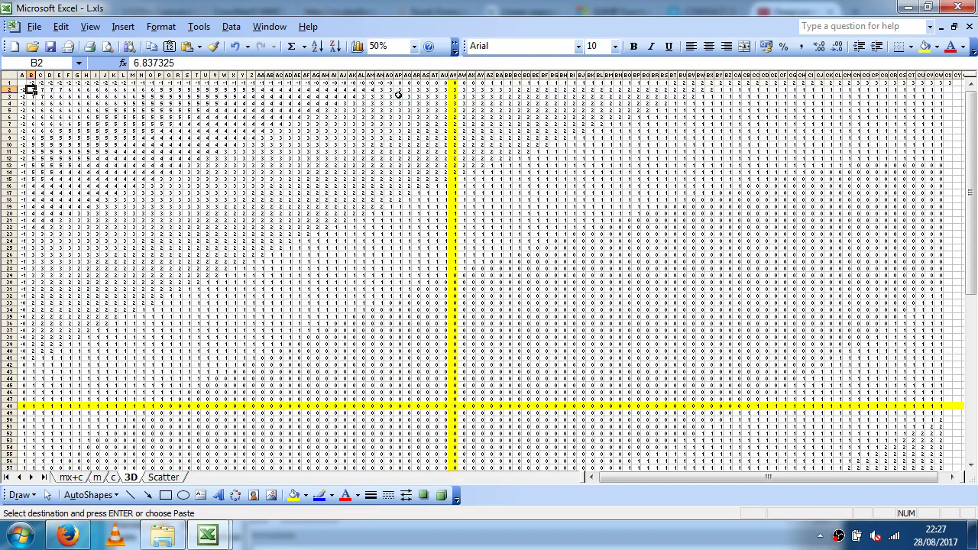
pyautogui.click(415, 47)
pyautogui.click(405, 107)
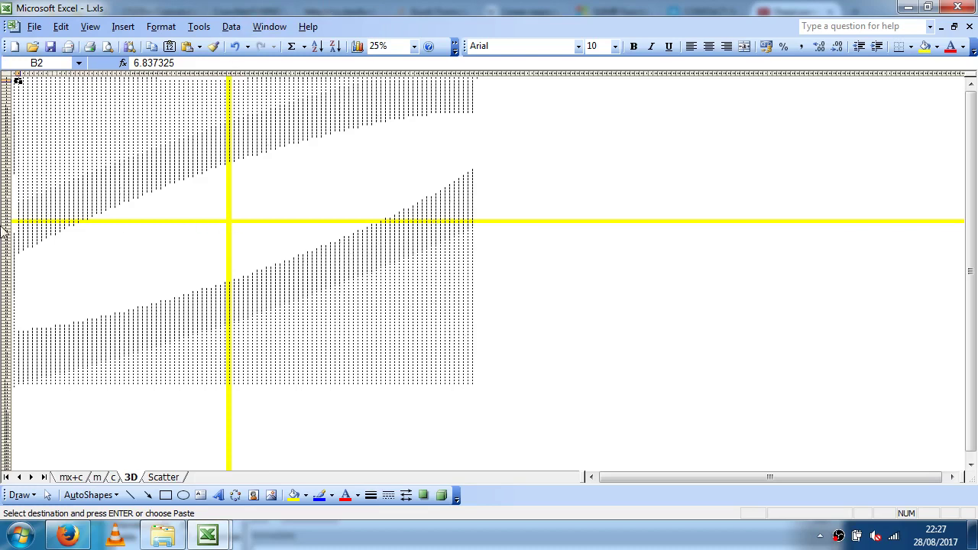
pyautogui.click(227, 222)
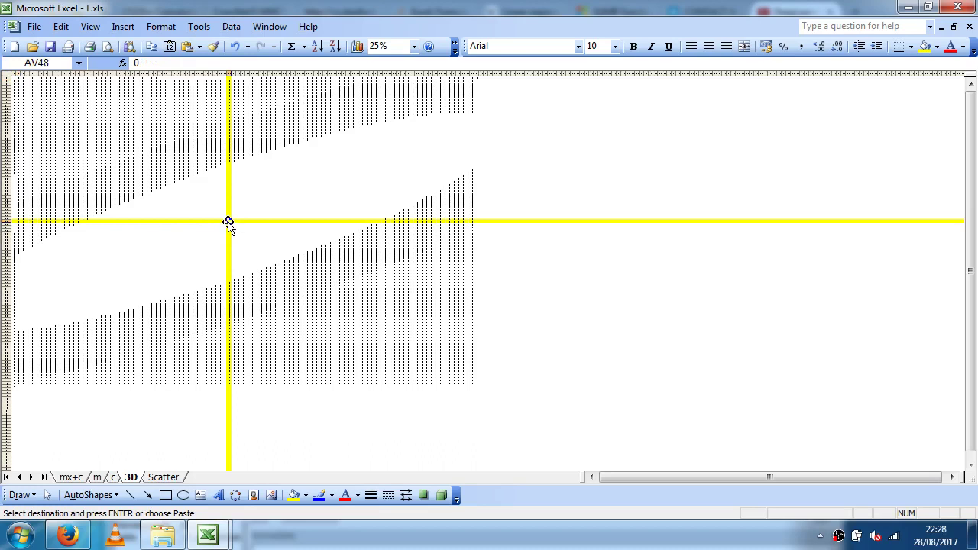
pyautogui.click(462, 368)
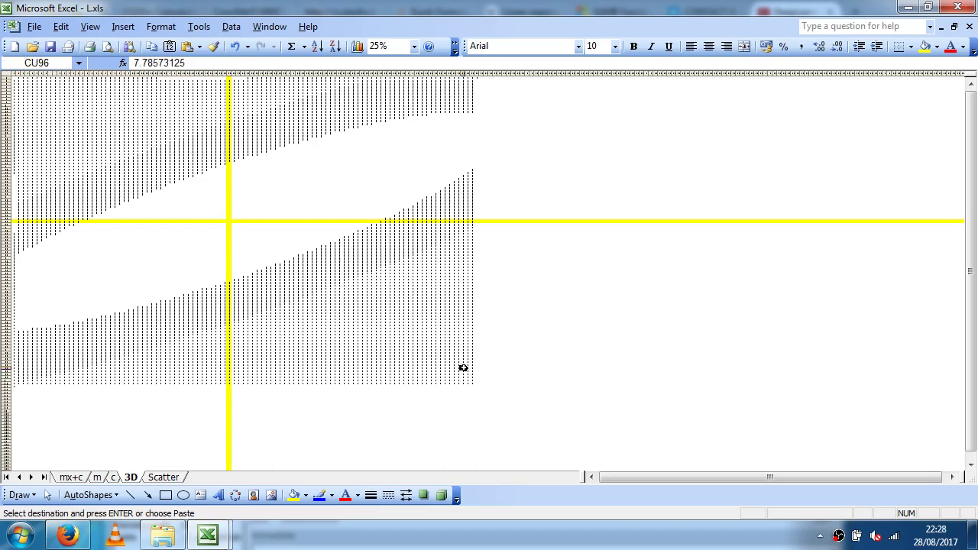
pyautogui.click(27, 87)
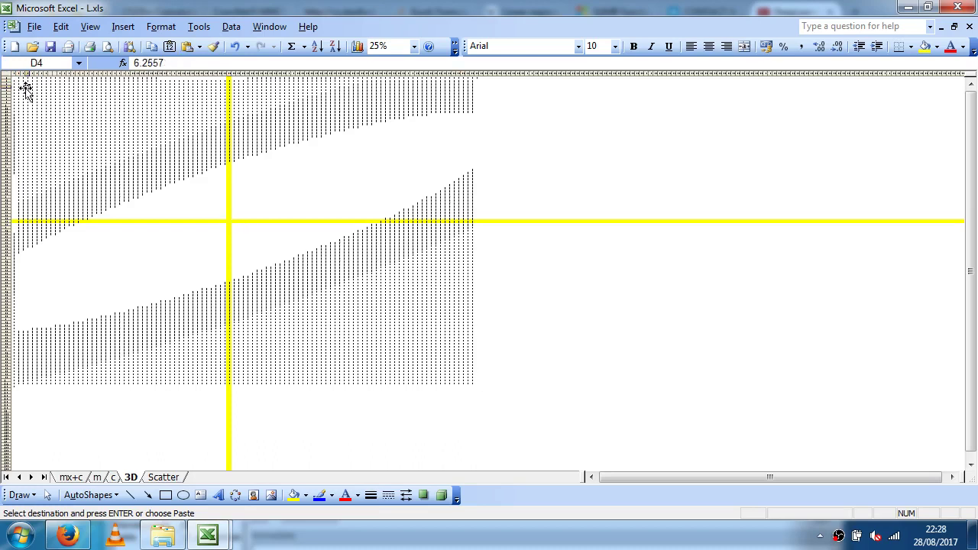
pyautogui.click(399, 146)
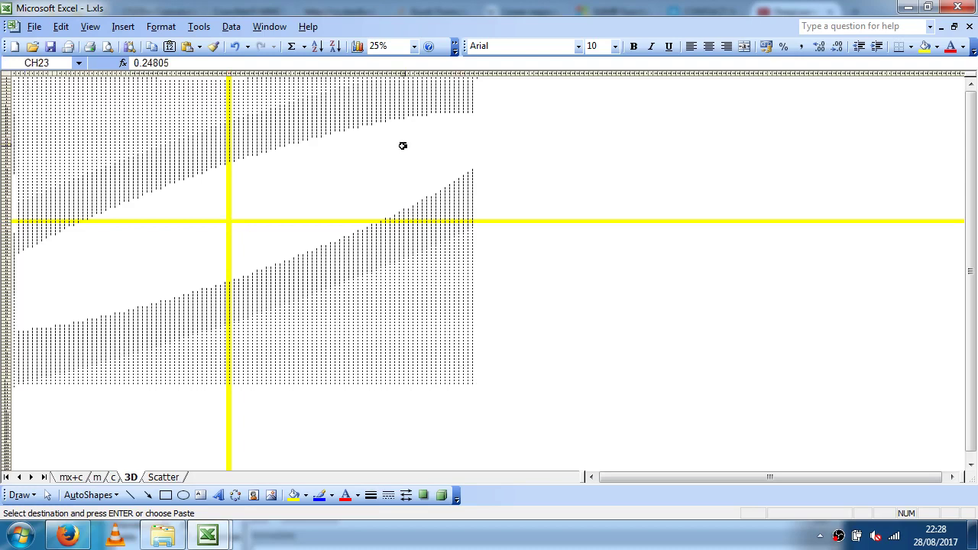
pyautogui.click(402, 148)
pyautogui.press('Left')
pyautogui.press('Left')
pyautogui.press('Down')
pyautogui.press('Left')
pyautogui.press('Left')
pyautogui.press('Down')
pyautogui.press('Down')
pyautogui.press('Left')
pyautogui.press('Left')
pyautogui.press('Down')
pyautogui.press('Left')
pyautogui.press('Left')
pyautogui.press('Down')
pyautogui.press('Left')
pyautogui.press('Down')
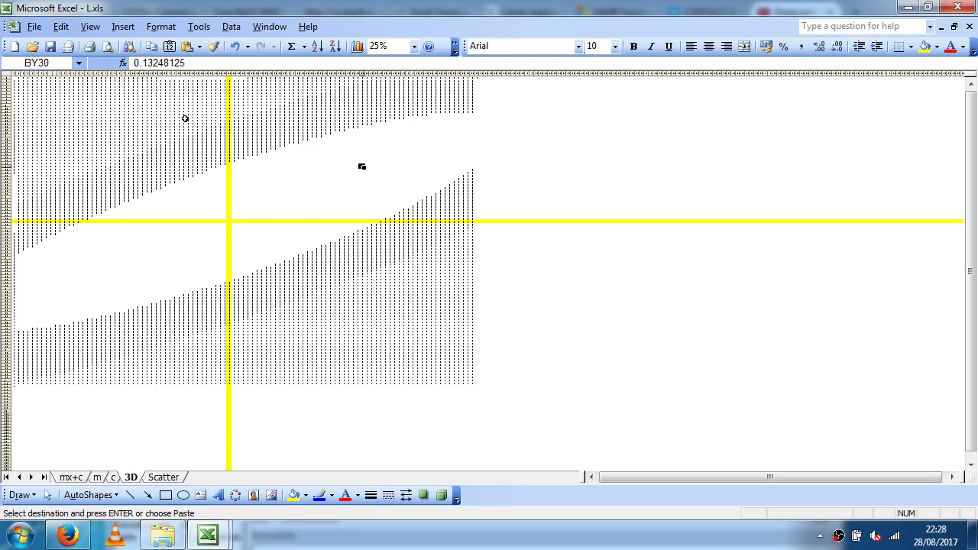
pyautogui.click(69, 103)
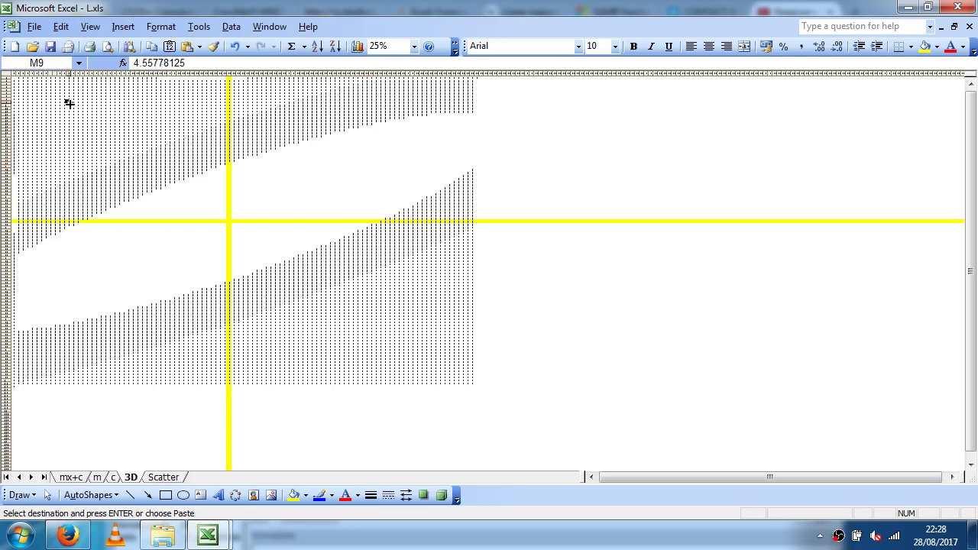
pyautogui.click(73, 106)
pyautogui.click(77, 111)
pyautogui.click(82, 115)
pyautogui.click(90, 117)
pyautogui.click(95, 124)
pyautogui.click(105, 128)
pyautogui.click(114, 133)
pyautogui.click(123, 138)
pyautogui.click(131, 143)
pyautogui.click(138, 151)
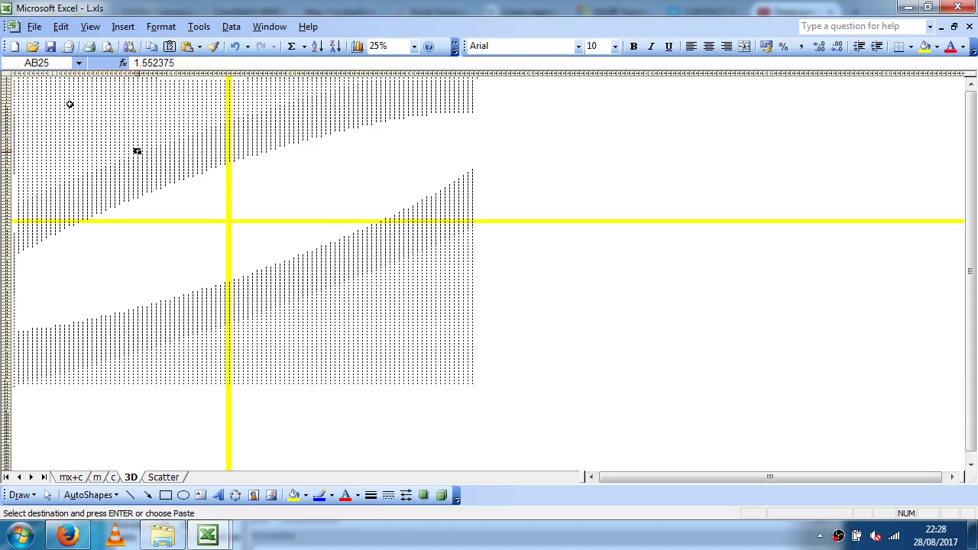
pyautogui.click(144, 157)
pyautogui.click(151, 163)
pyautogui.click(160, 168)
pyautogui.click(168, 175)
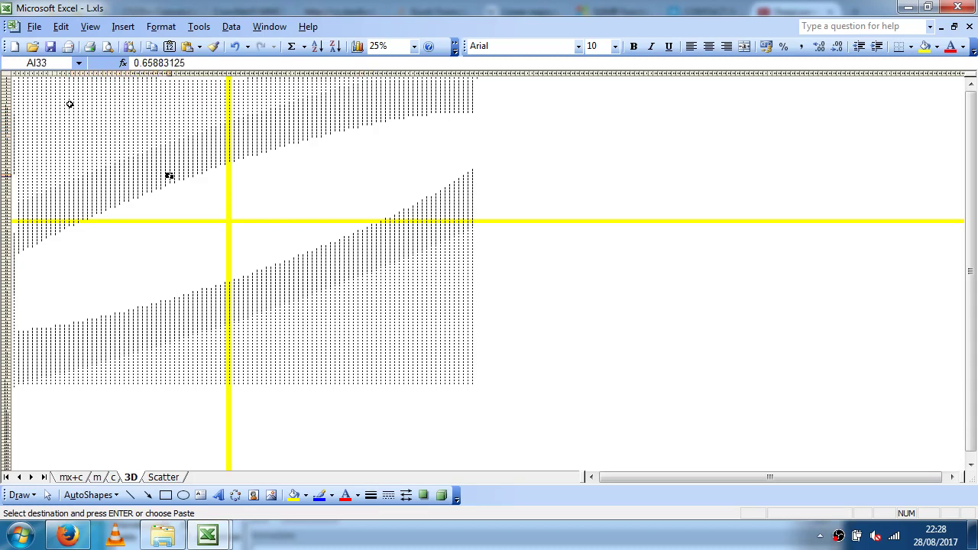
pyautogui.click(173, 183)
pyautogui.click(183, 190)
pyautogui.click(192, 196)
pyautogui.click(206, 203)
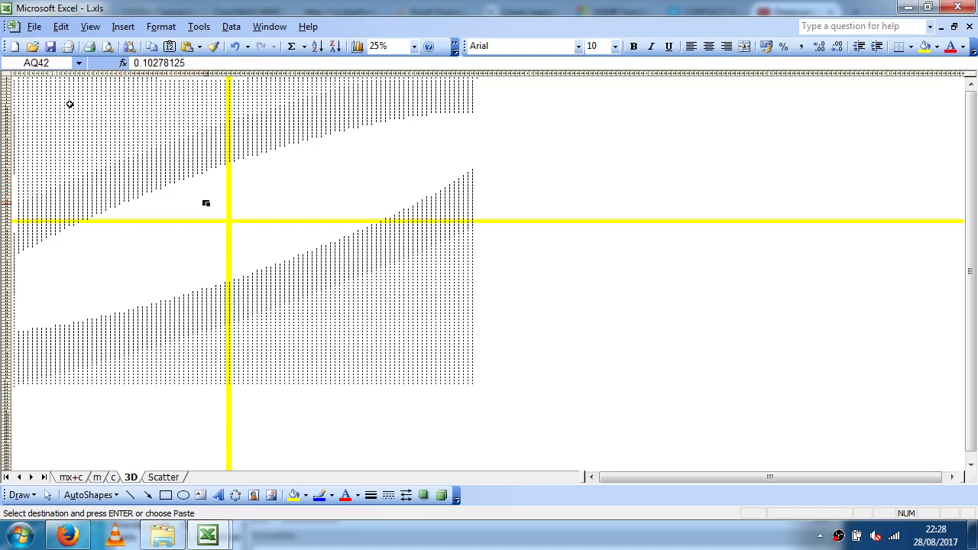
pyautogui.click(218, 212)
pyautogui.click(224, 218)
pyautogui.click(227, 219)
pyautogui.click(229, 221)
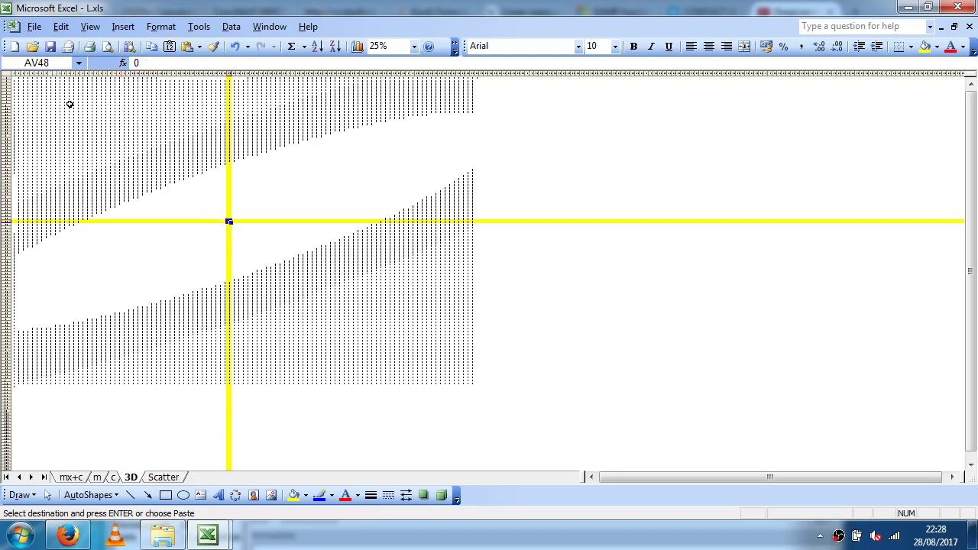
pyautogui.click(121, 355)
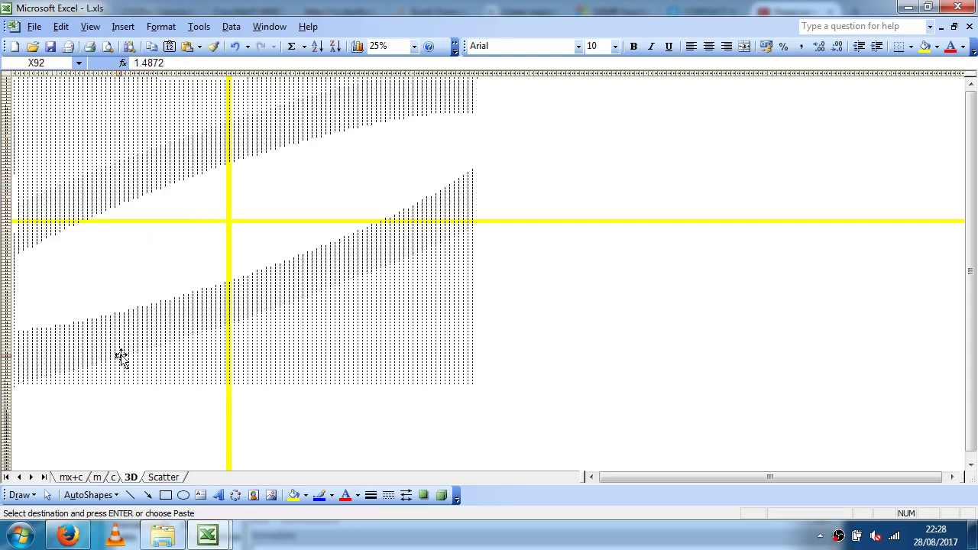
pyautogui.click(118, 353)
pyautogui.click(115, 349)
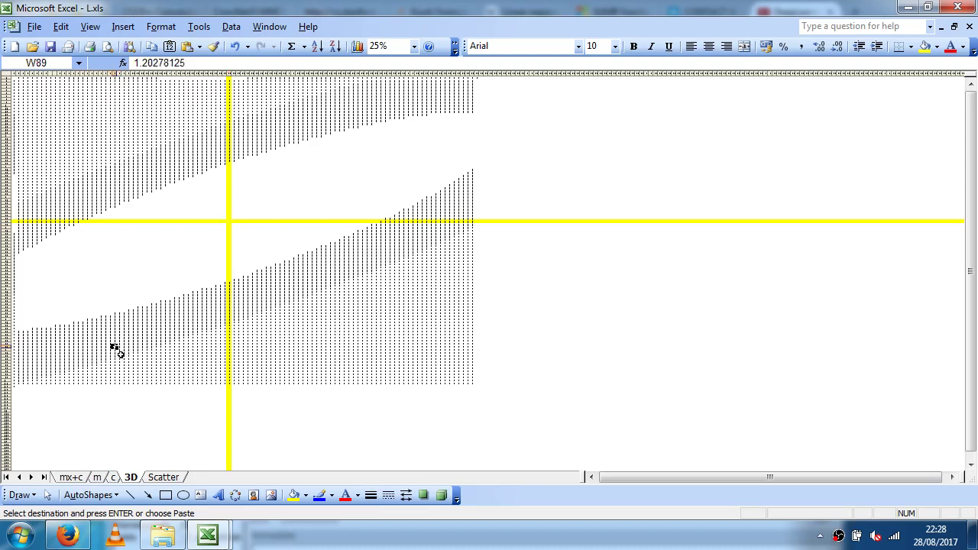
pyautogui.click(112, 344)
pyautogui.click(114, 340)
pyautogui.click(121, 357)
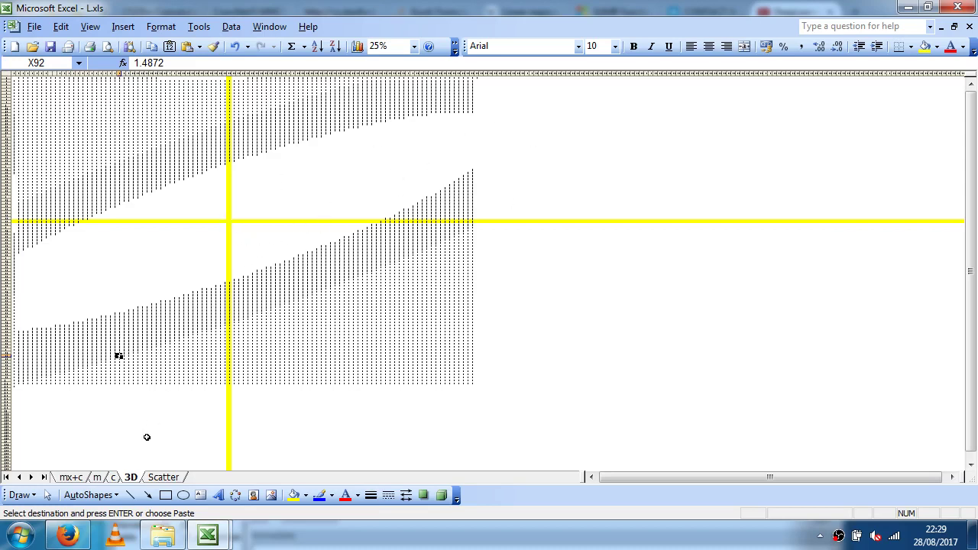
# Browse the c, m and 3D sheets, selecting a 3D column and row, then return to mx+c.
pyautogui.click(113, 477)
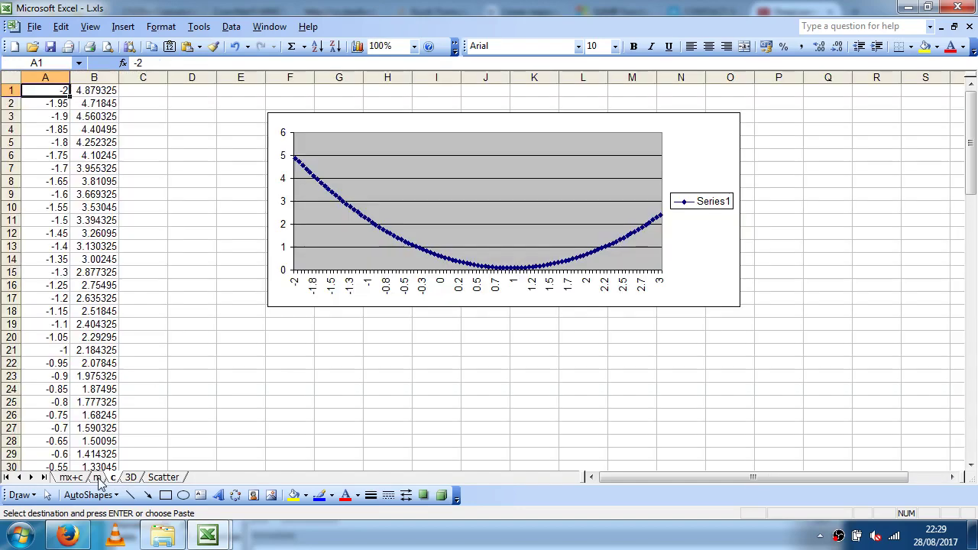
pyautogui.click(129, 478)
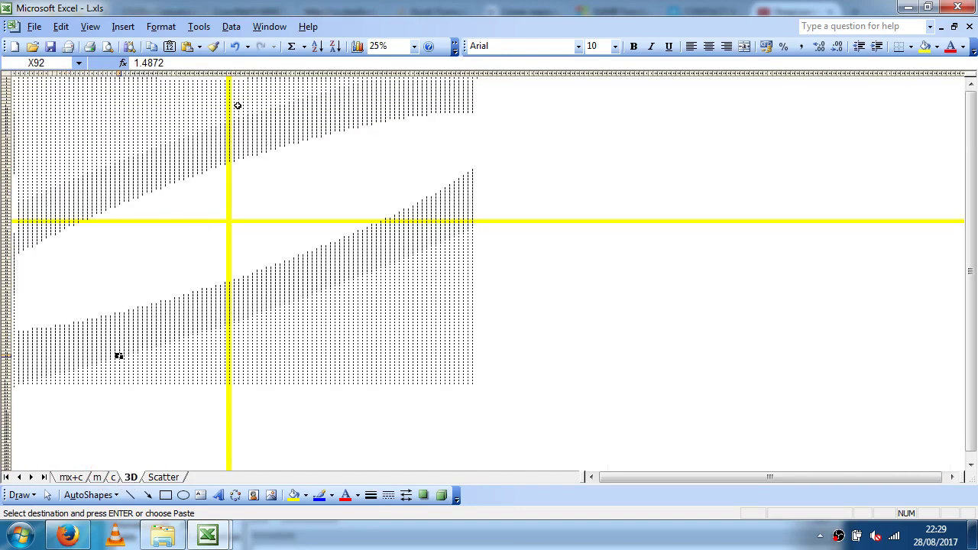
pyautogui.moveTo(168, 83); pyautogui.dragTo(164, 382)
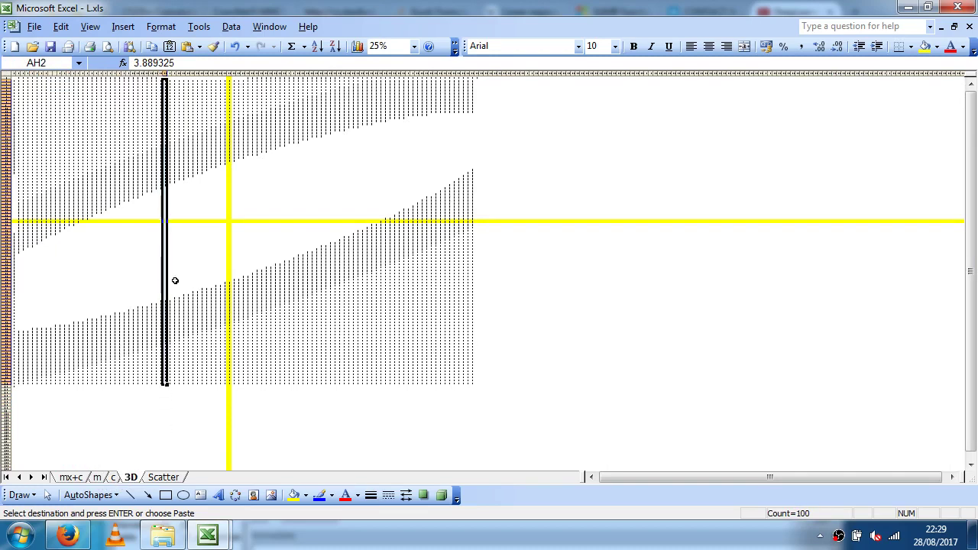
pyautogui.click(113, 477)
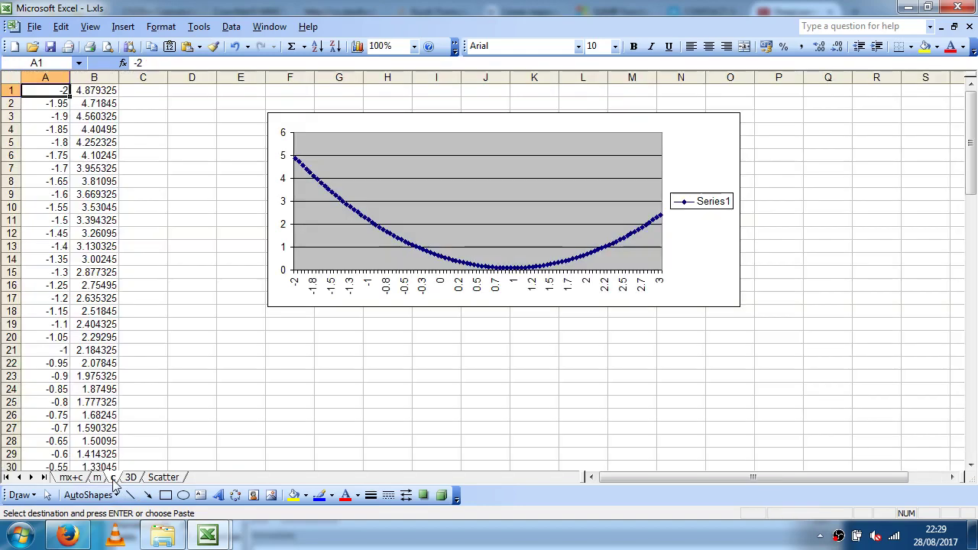
pyautogui.click(97, 476)
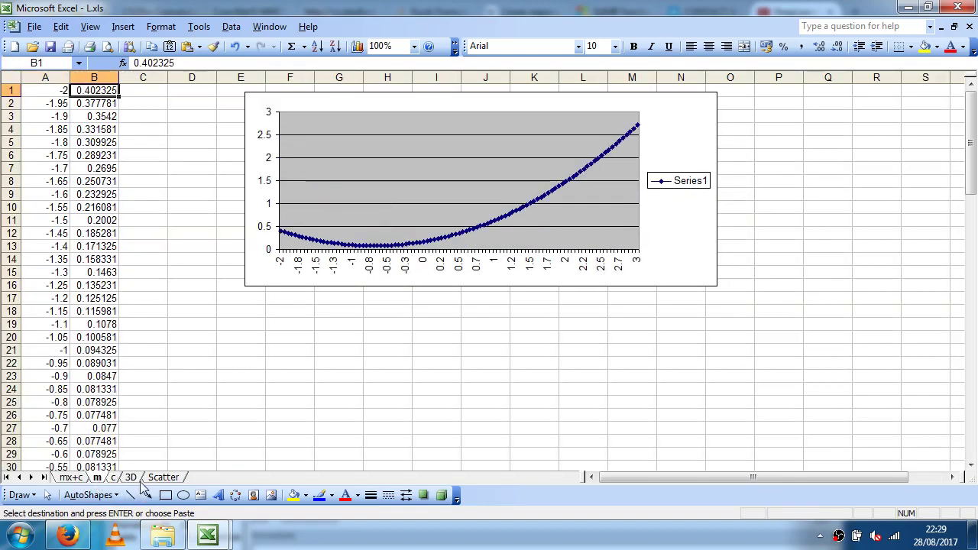
pyautogui.click(131, 477)
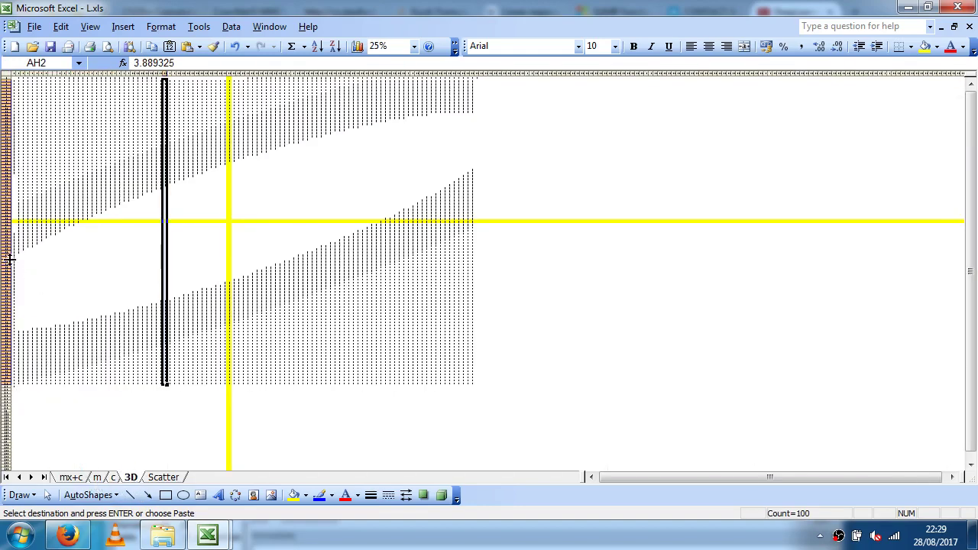
pyautogui.moveTo(14, 261); pyautogui.dragTo(472, 258)
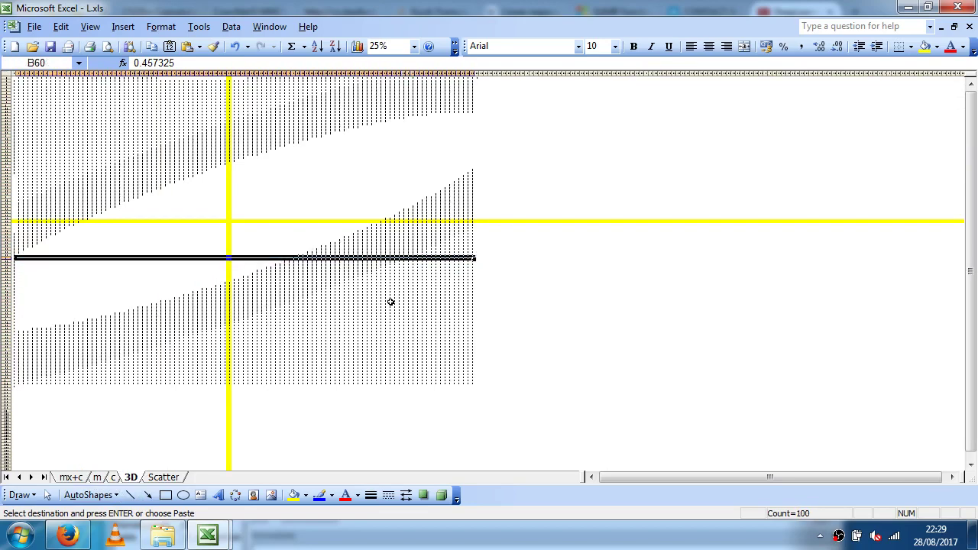
pyautogui.click(70, 477)
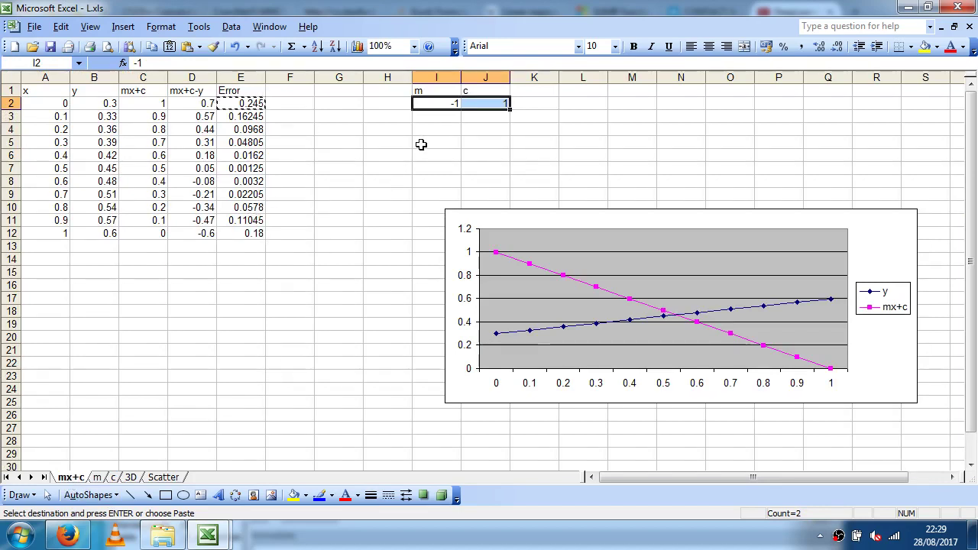
pyautogui.click(101, 477)
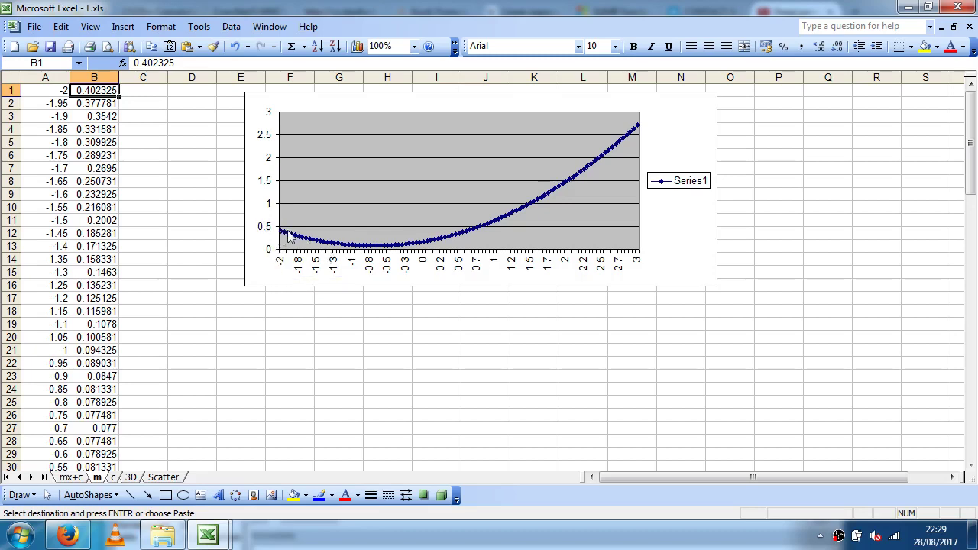
pyautogui.moveTo(303, 243)
pyautogui.moveTo(392, 246)
pyautogui.click(113, 477)
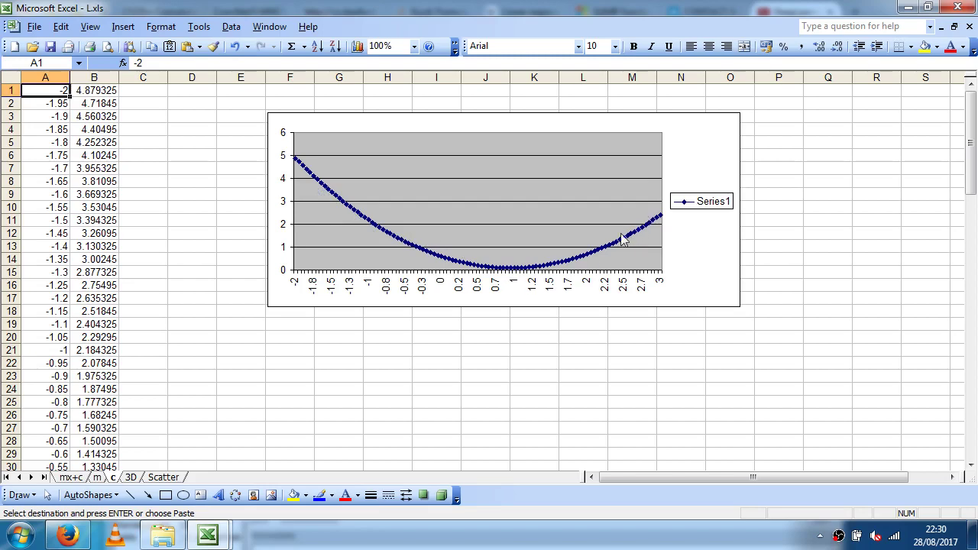
pyautogui.click(132, 477)
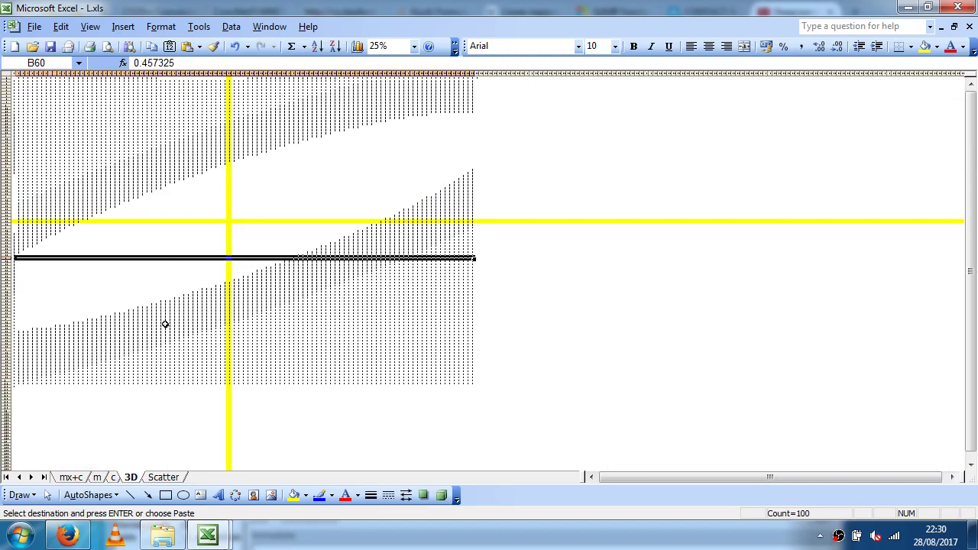
pyautogui.click(74, 477)
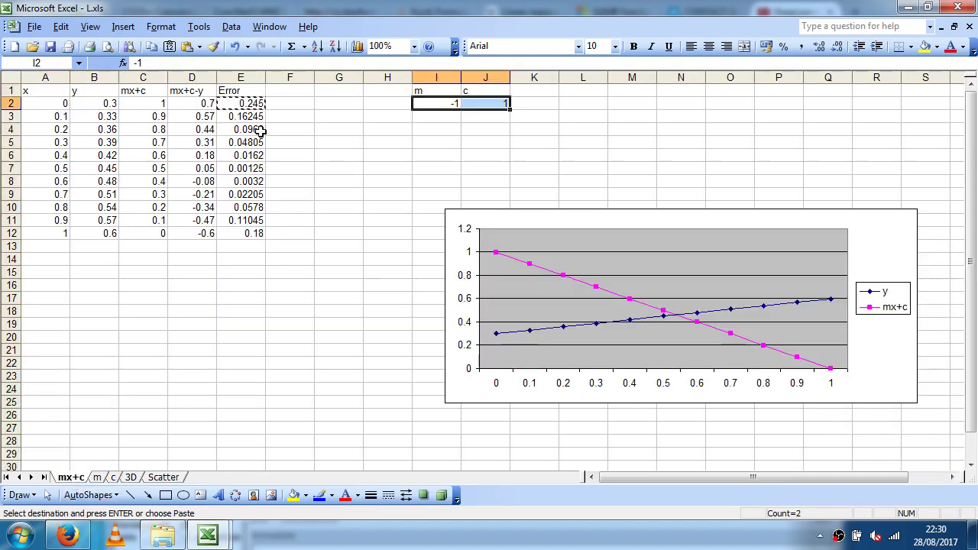
pyautogui.click(250, 106)
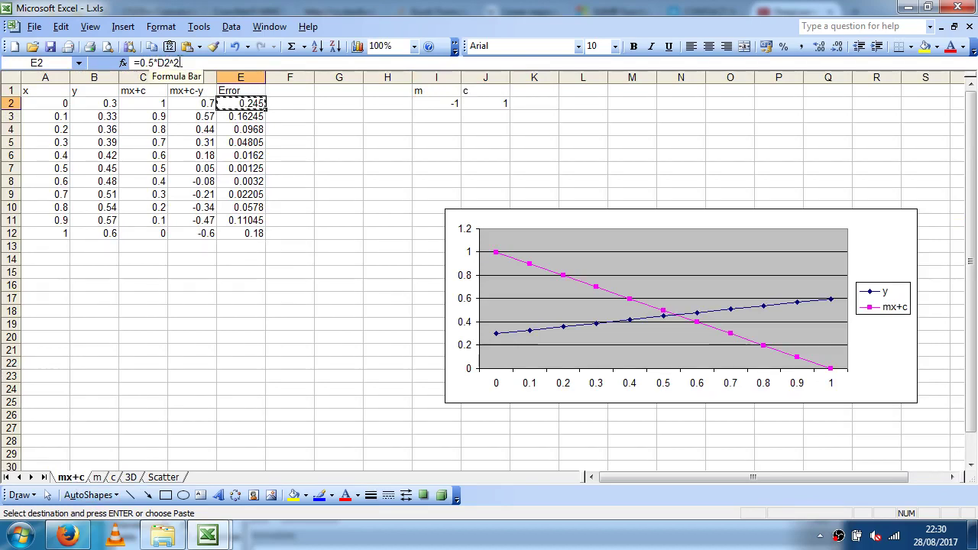
pyautogui.click(190, 103)
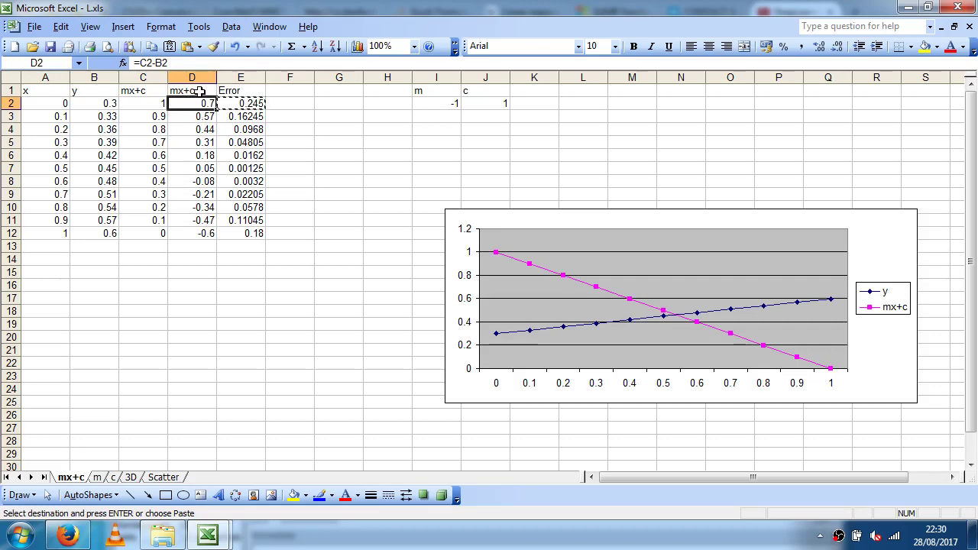
pyautogui.click(241, 103)
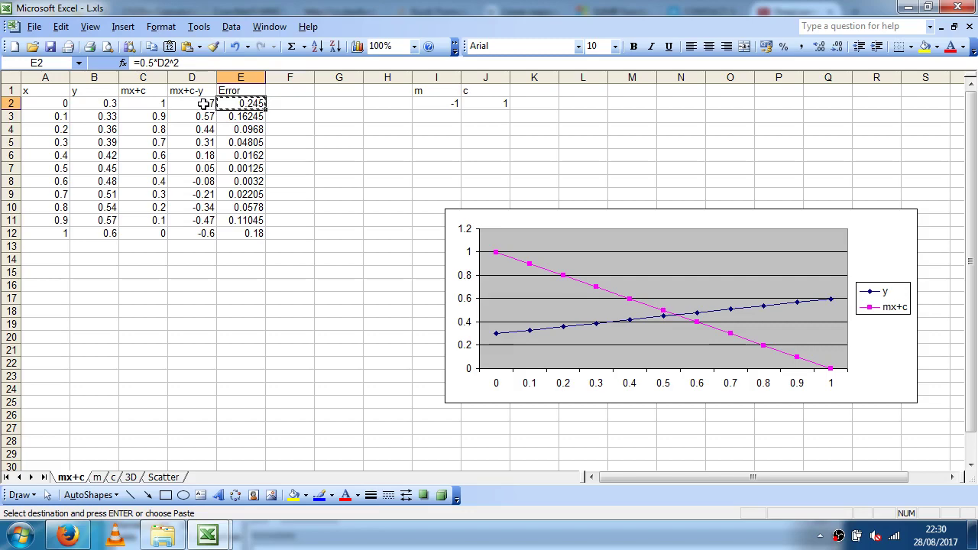
pyautogui.click(299, 90)
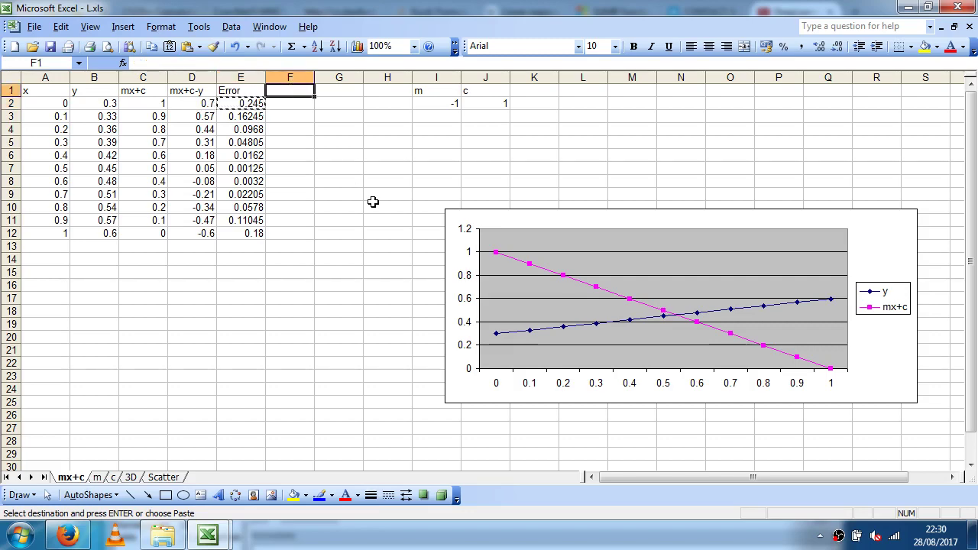
# Enter the heading 'Grad wrt m' in F1 and inspect the error formula in E2.
pyautogui.write('Gra')
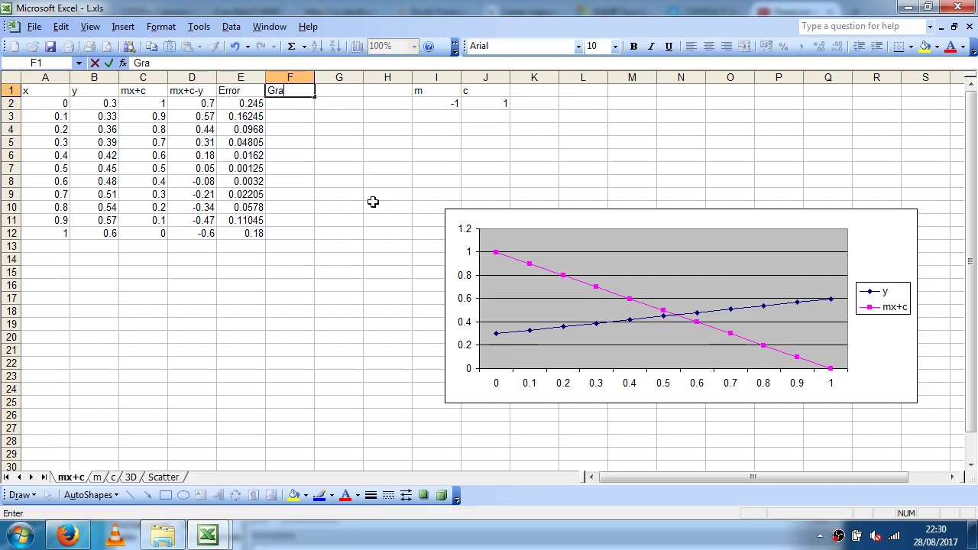
pyautogui.write('d wrt m')
pyautogui.press('Return')
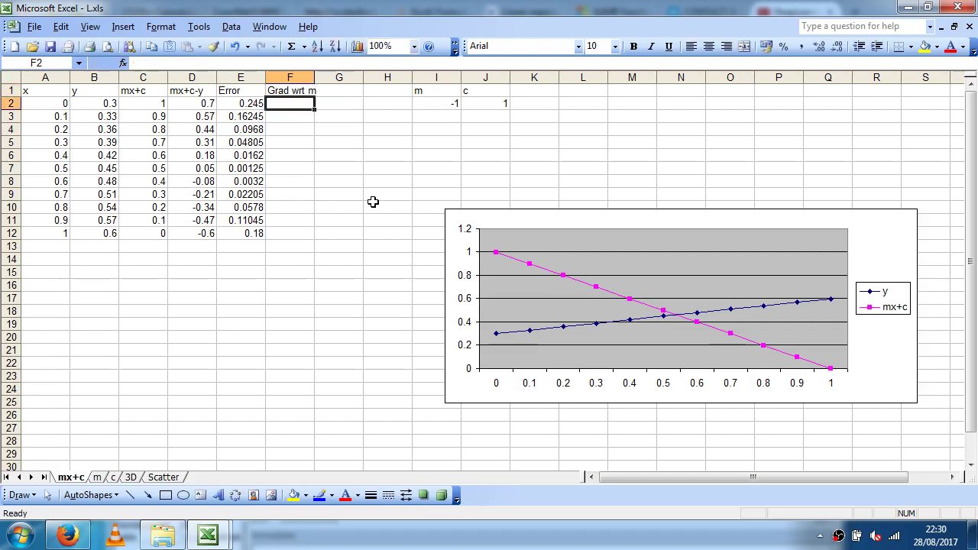
pyautogui.click(243, 106)
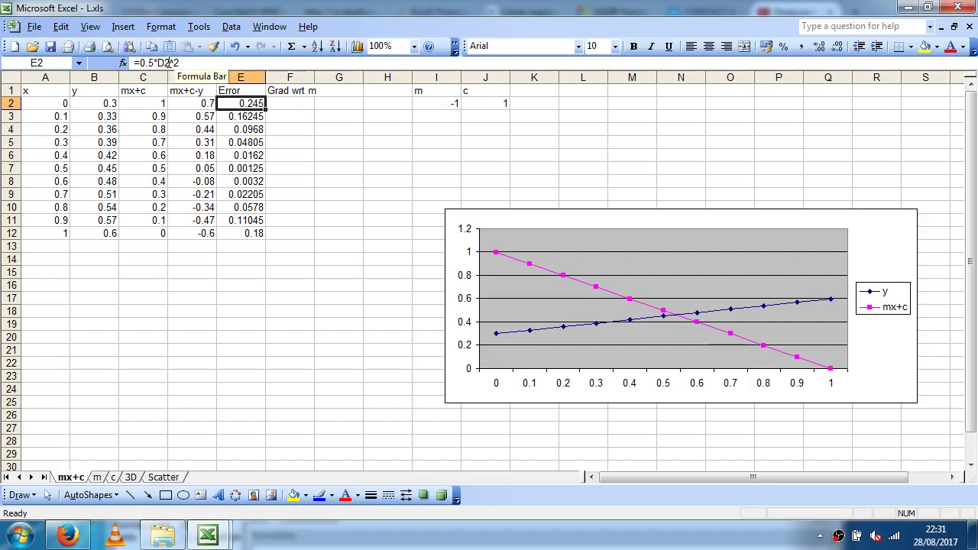
pyautogui.click(253, 271)
# Write the power-rule notes X^n in E15 and nX^n-1 in E16.
pyautogui.write('X^n')
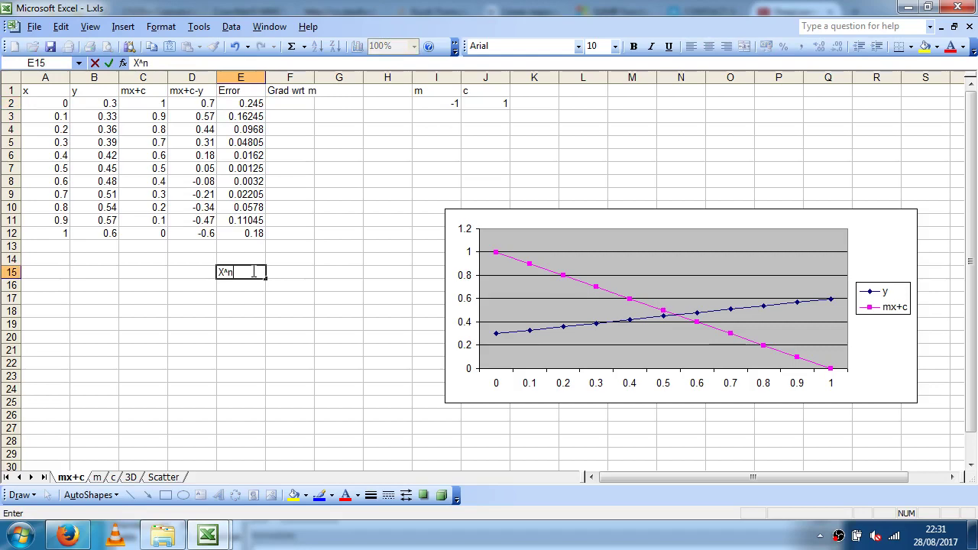
pyautogui.press('Return')
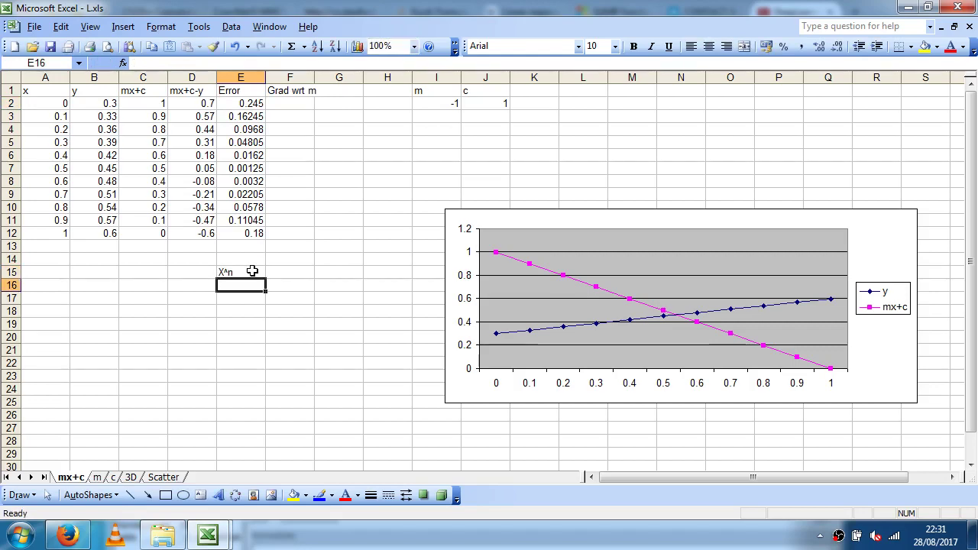
pyautogui.write('nX')
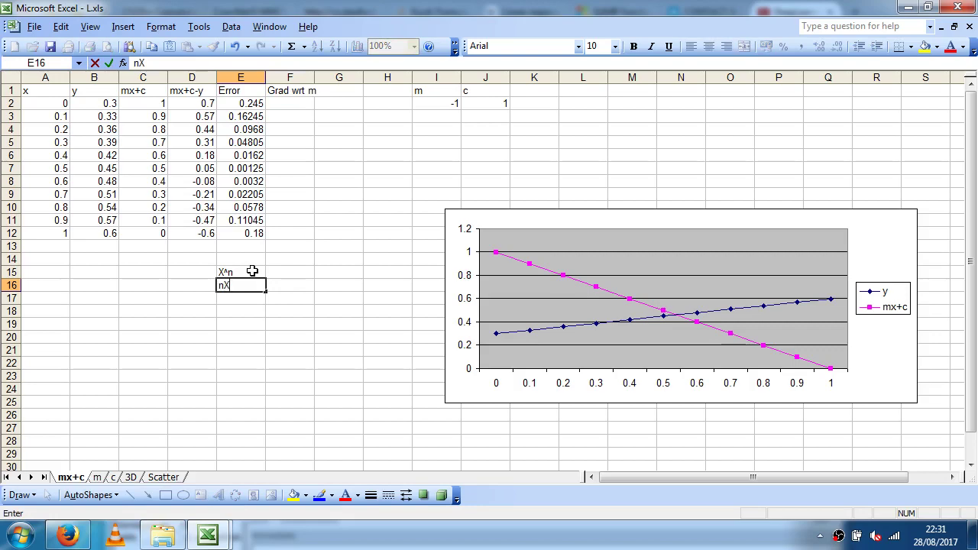
pyautogui.write('^n-1')
pyautogui.press('Return')
pyautogui.press('Up')
pyautogui.press('Up')
pyautogui.press('Up')
pyautogui.press('Up')
pyautogui.press('Up')
pyautogui.press('Up')
pyautogui.press('Up')
pyautogui.press('Up')
pyautogui.press('Up')
pyautogui.press('Up')
pyautogui.press('Up')
pyautogui.press('Up')
pyautogui.press('Up')
pyautogui.press('Up')
pyautogui.press('Up')
pyautogui.press('Up')
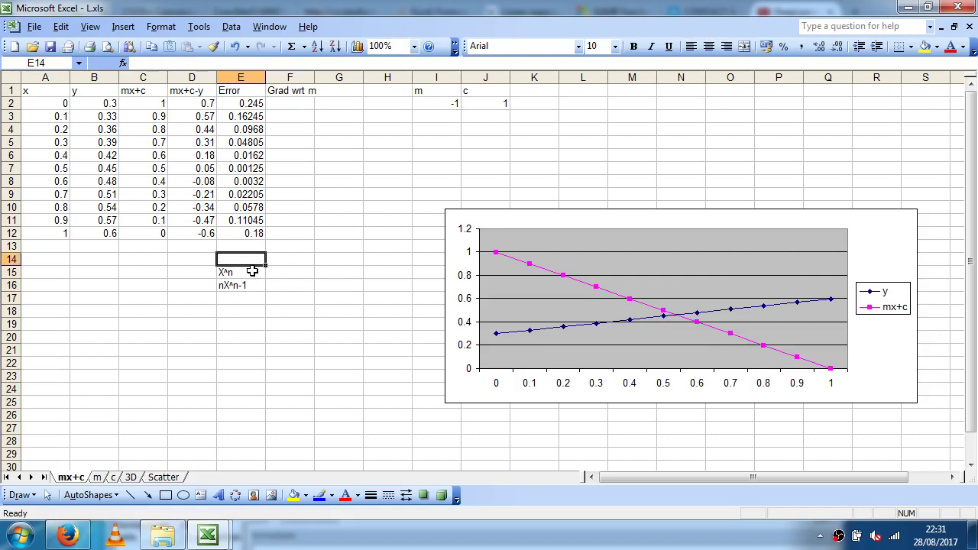
pyautogui.press('Down')
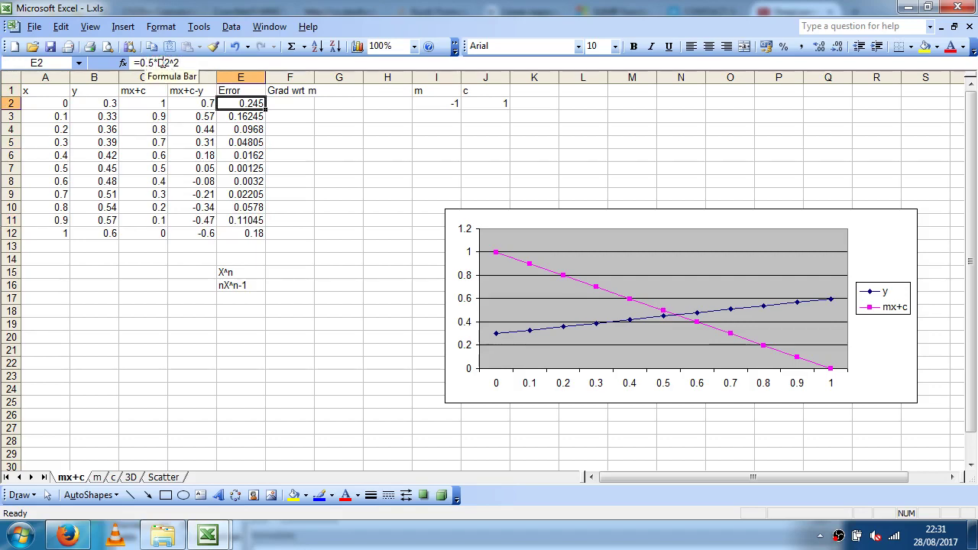
# Enter =D2 in F2, giving 0.7, and compare it with E2's Error formula.
pyautogui.click(282, 103)
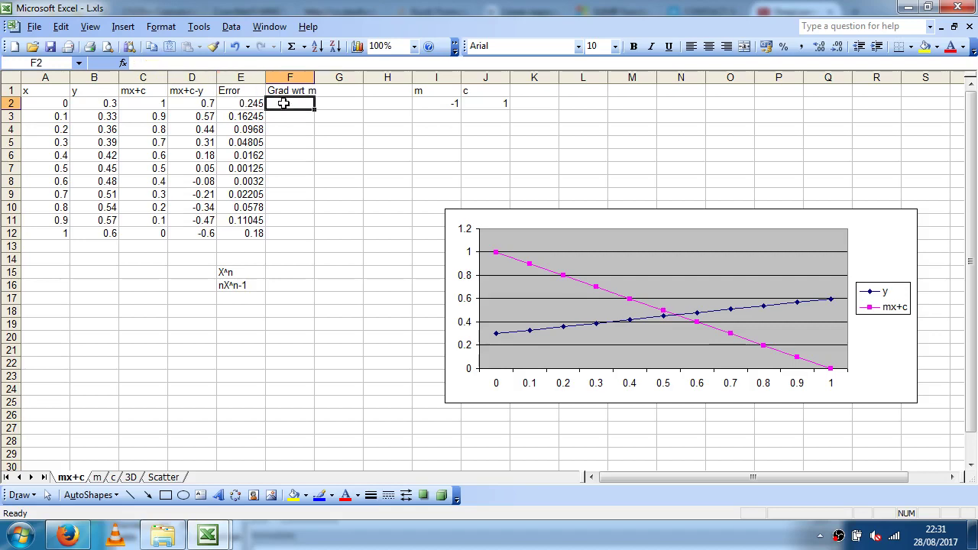
pyautogui.write('=d2')
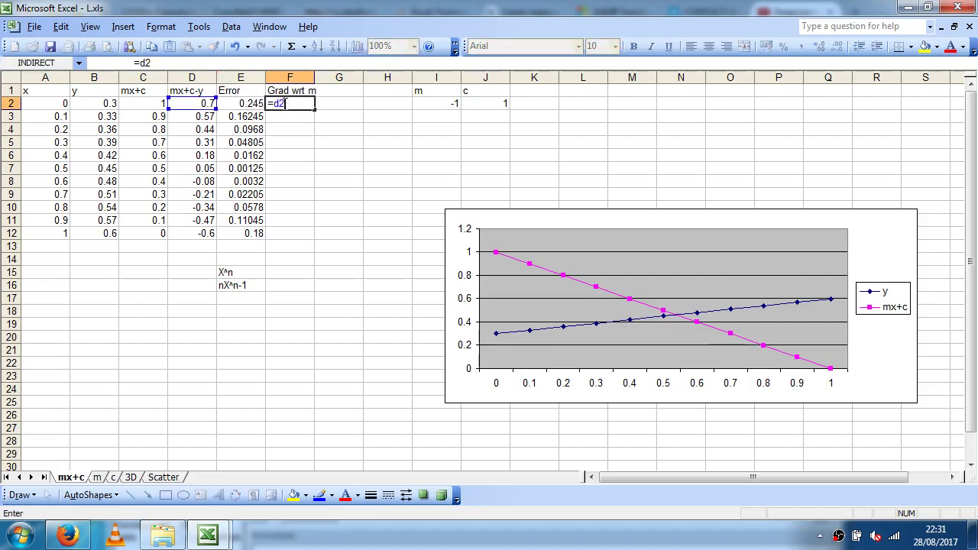
pyautogui.press('Return')
pyautogui.click(283, 103)
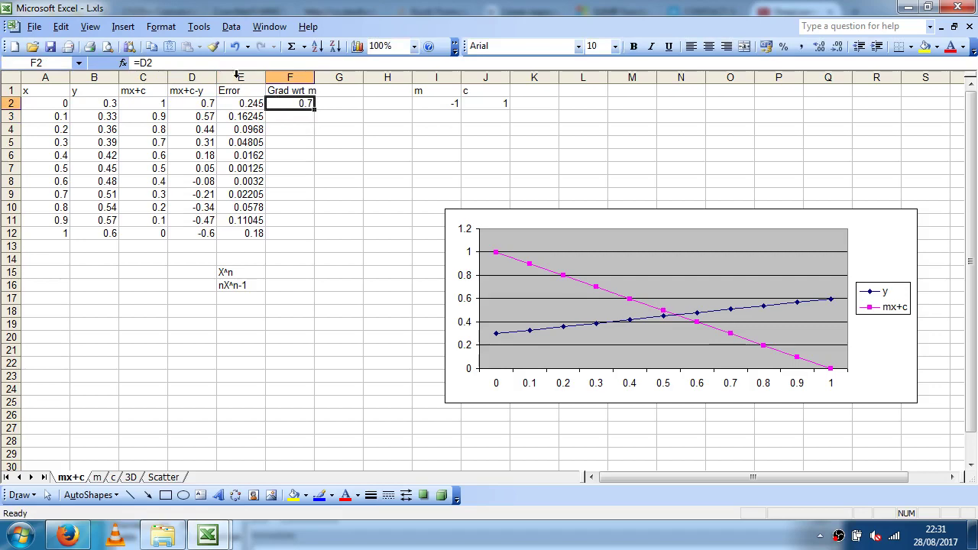
pyautogui.click(229, 103)
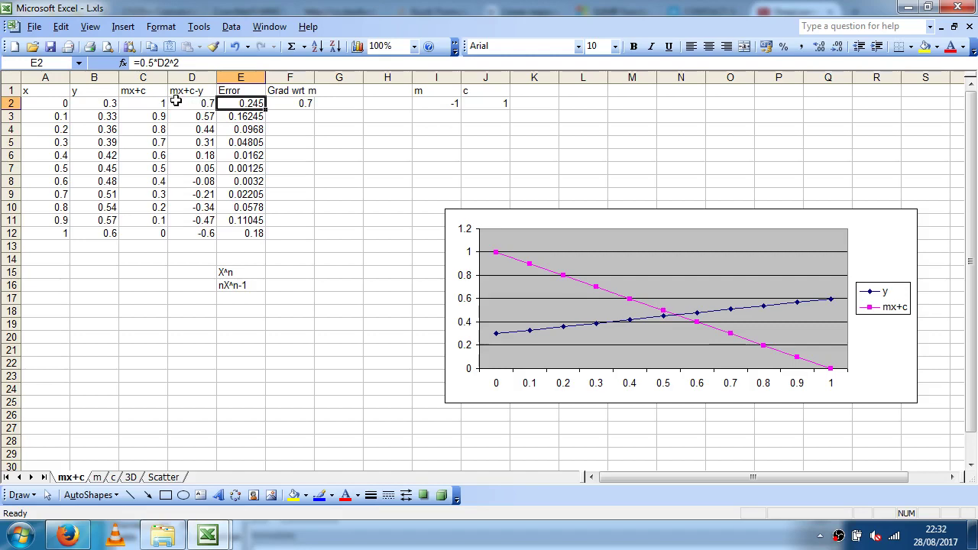
# Change the F2 formula to =D2*A2, multiplying the error term by x.
pyautogui.click(289, 107)
pyautogui.click(218, 62)
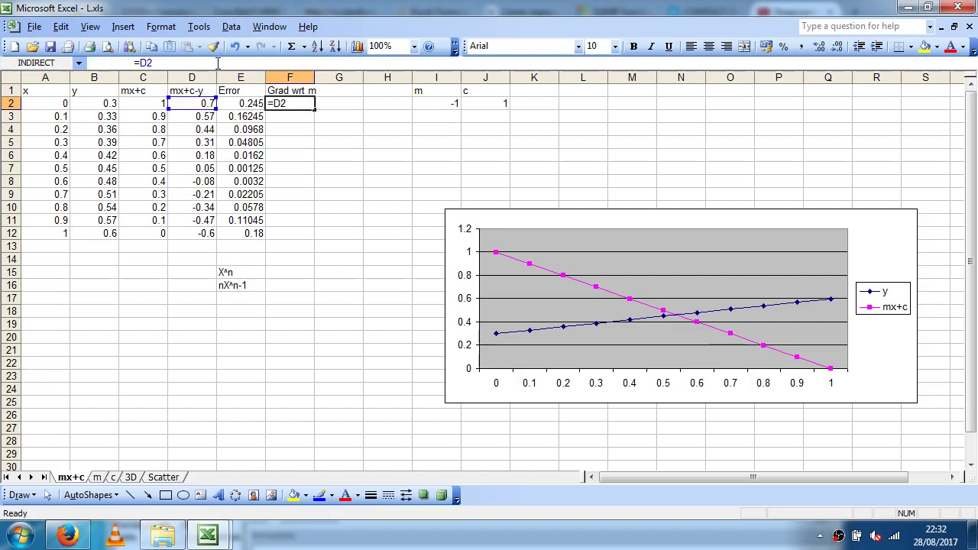
pyautogui.click(32, 106)
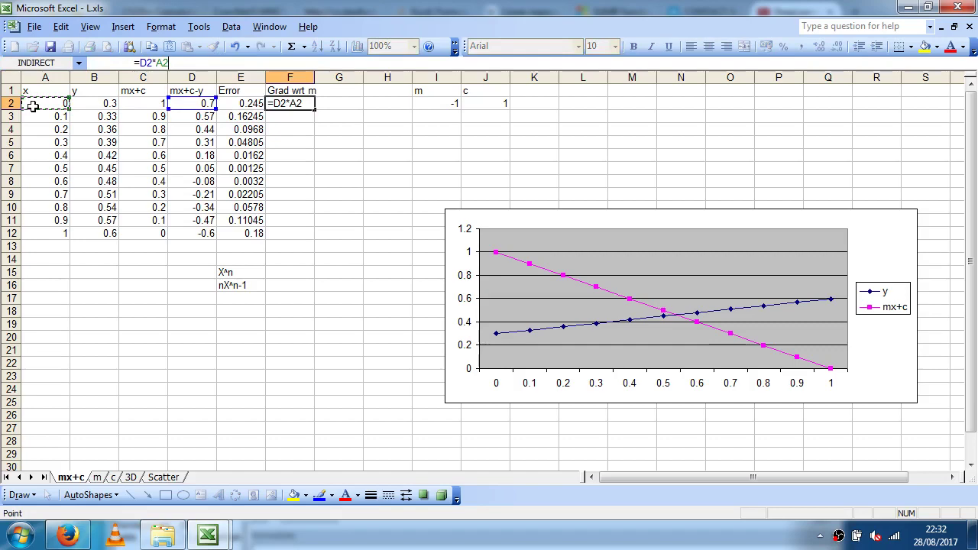
pyautogui.press('Return')
pyautogui.press('Up')
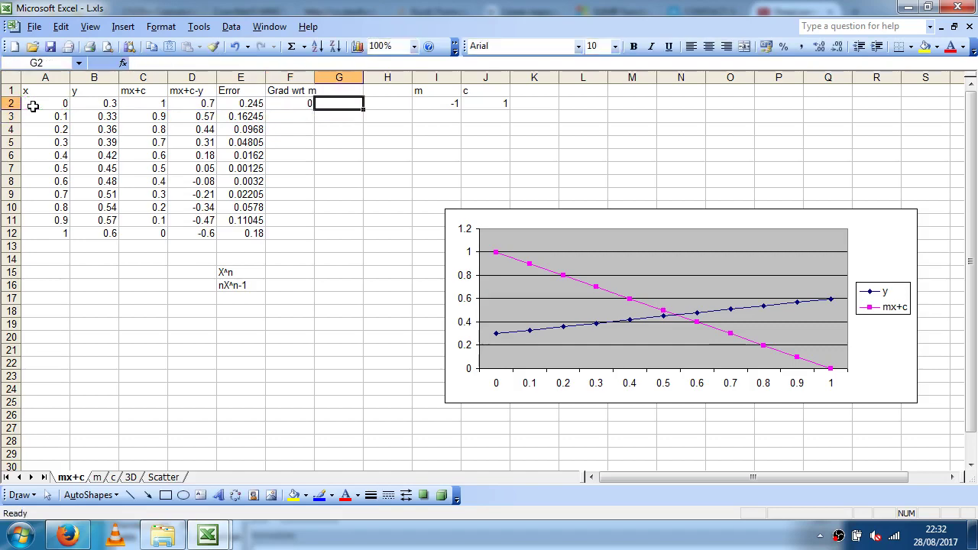
# Copy the F1 heading into G1 and change it to 'Grad wrt c'.
pyautogui.press('Up')
pyautogui.hotkey('ctrl', 'c')
pyautogui.press('Right')
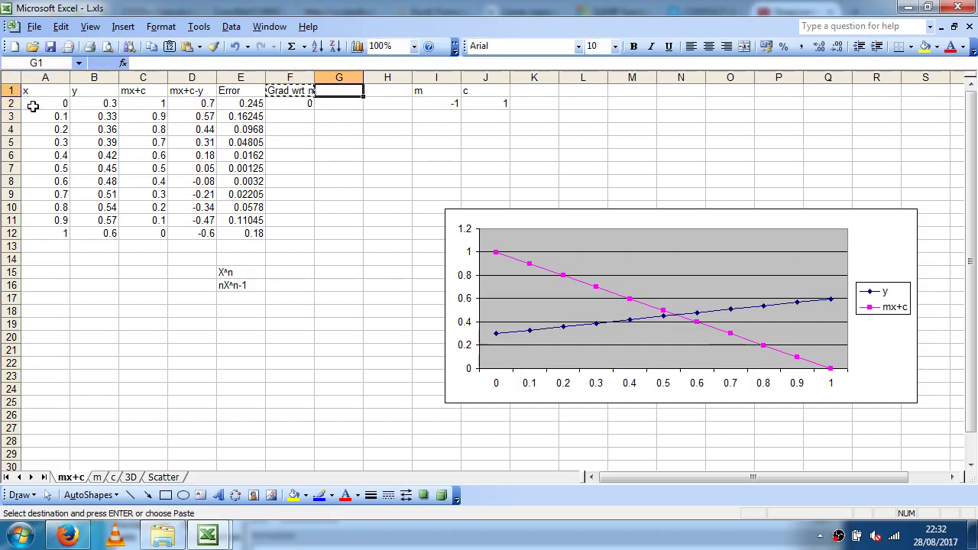
pyautogui.hotkey('ctrl', 'v')
pyautogui.press('F2')
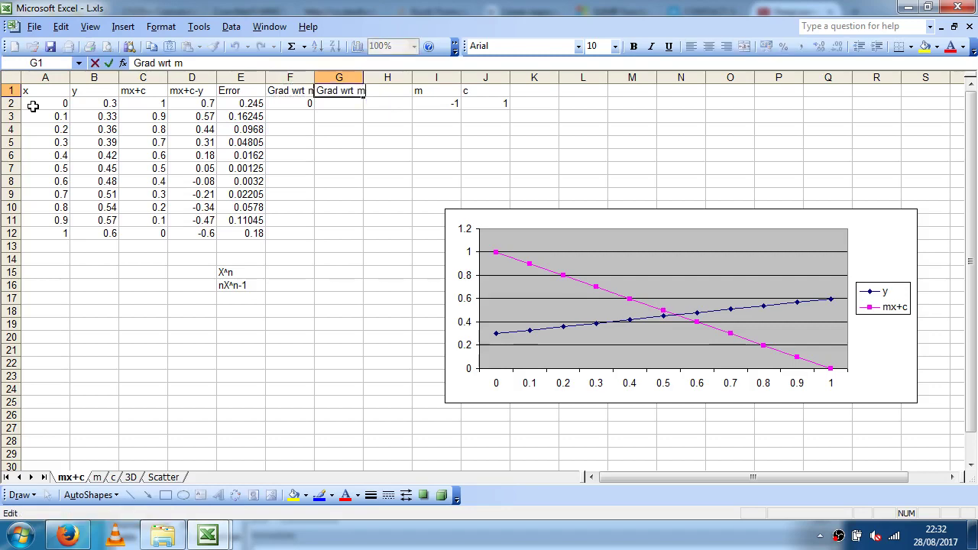
pyautogui.press('BackSpace')
pyautogui.write('c')
pyautogui.press('Return')
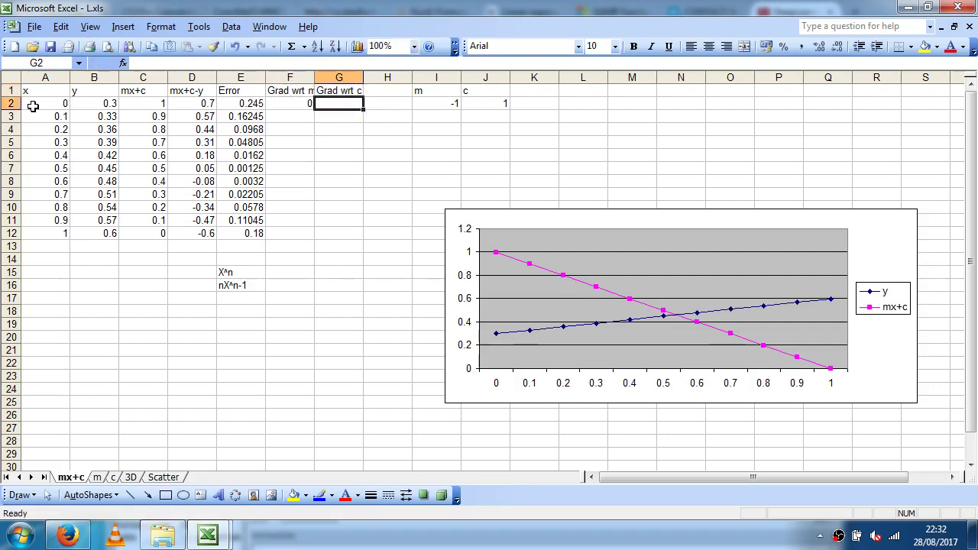
# Enter =D2 in G2 for the c gradient, giving 0.7.
pyautogui.click(234, 103)
pyautogui.click(332, 105)
pyautogui.write('D2')
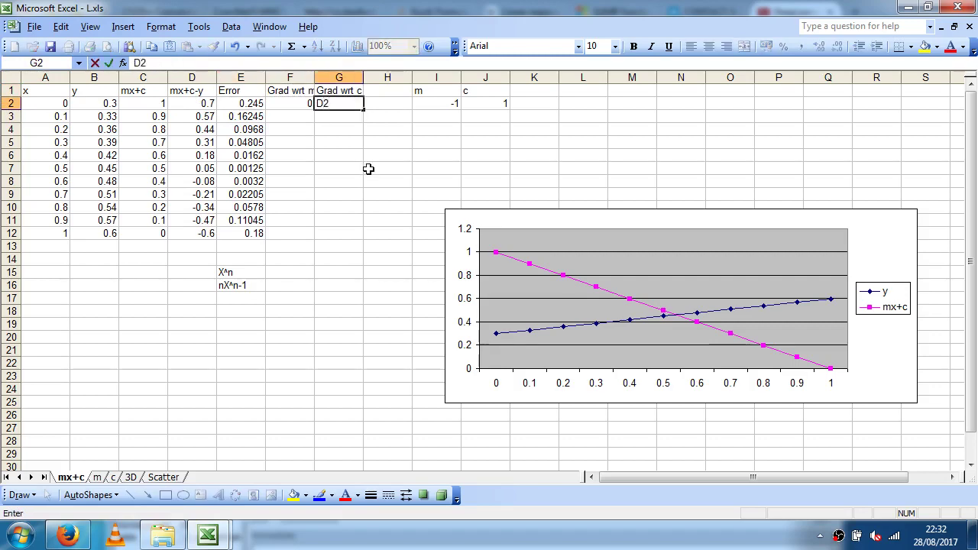
pyautogui.press('BackSpace')
pyautogui.press('BackSpace')
pyautogui.write('=d2')
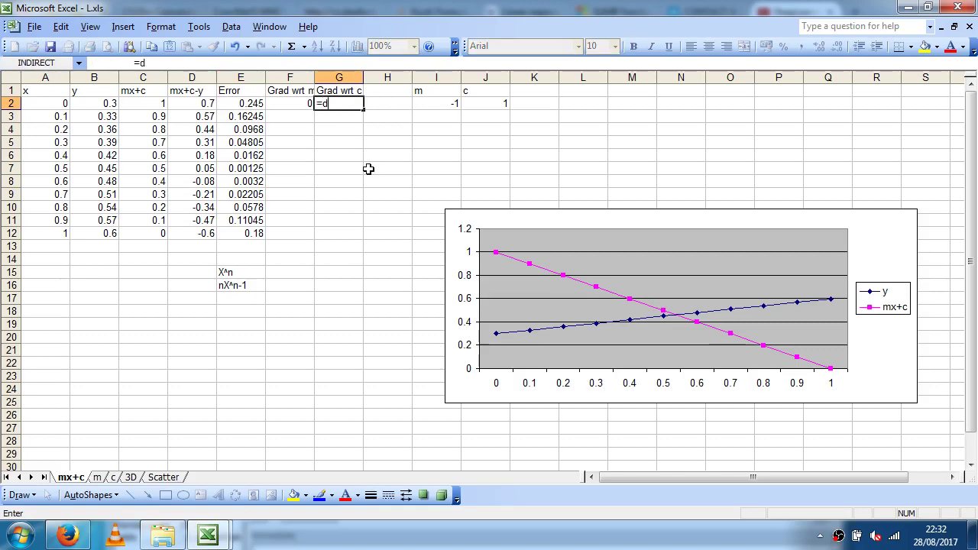
pyautogui.press('Return')
pyautogui.press('Up')
pyautogui.press('Left')
pyautogui.press('Left')
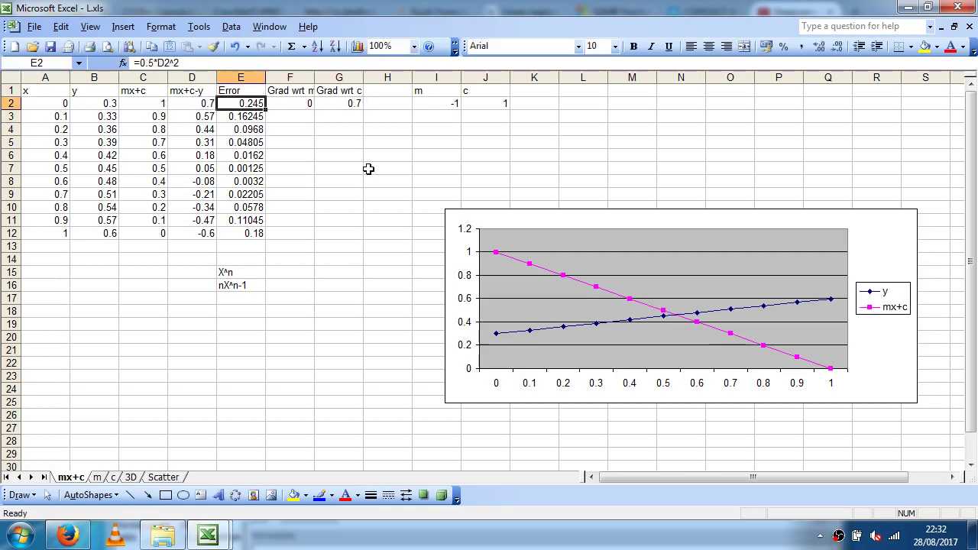
pyautogui.press('Left')
pyautogui.press('Up')
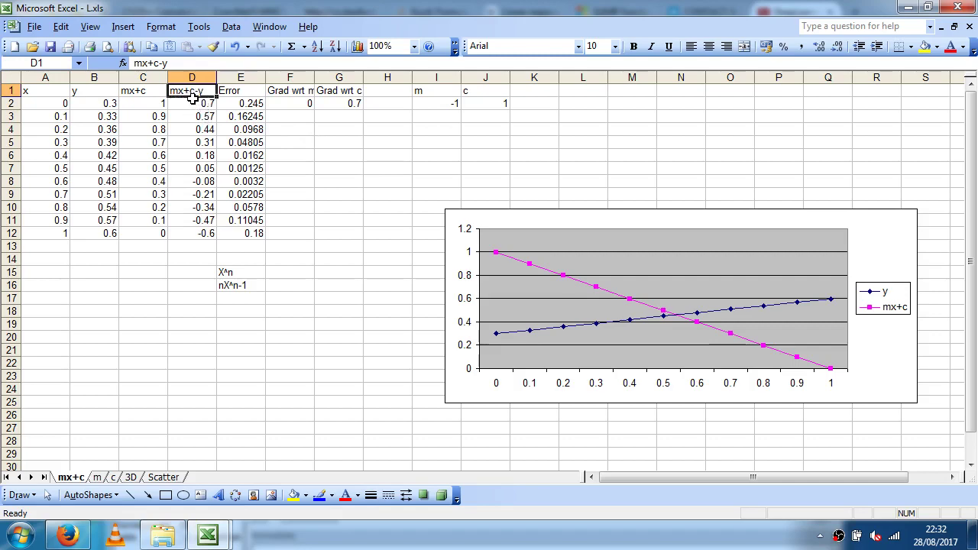
# Extend both gradient formulas from F2:G2 down through row 12.
pyautogui.click(338, 107)
pyautogui.click(258, 68)
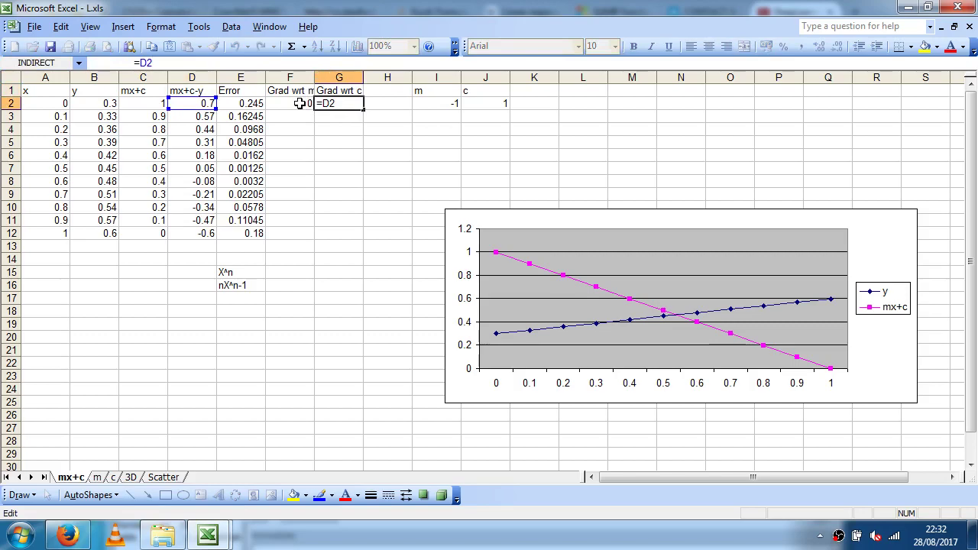
pyautogui.moveTo(301, 101); pyautogui.dragTo(360, 239)
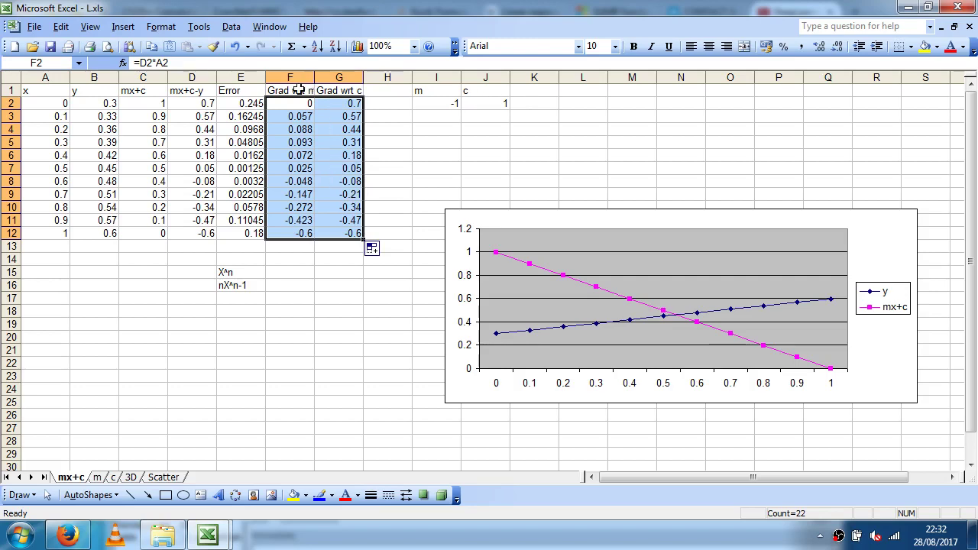
# Copy the Error, Grad wrt m and Grad wrt c headings into K1:M1.
pyautogui.moveTo(298, 89); pyautogui.dragTo(334, 90)
pyautogui.moveTo(241, 90); pyautogui.dragTo(334, 90)
pyautogui.press('Right')
pyautogui.press('Right')
pyautogui.press('Right')
pyautogui.press('Right')
pyautogui.press('Right')
pyautogui.press('Right')
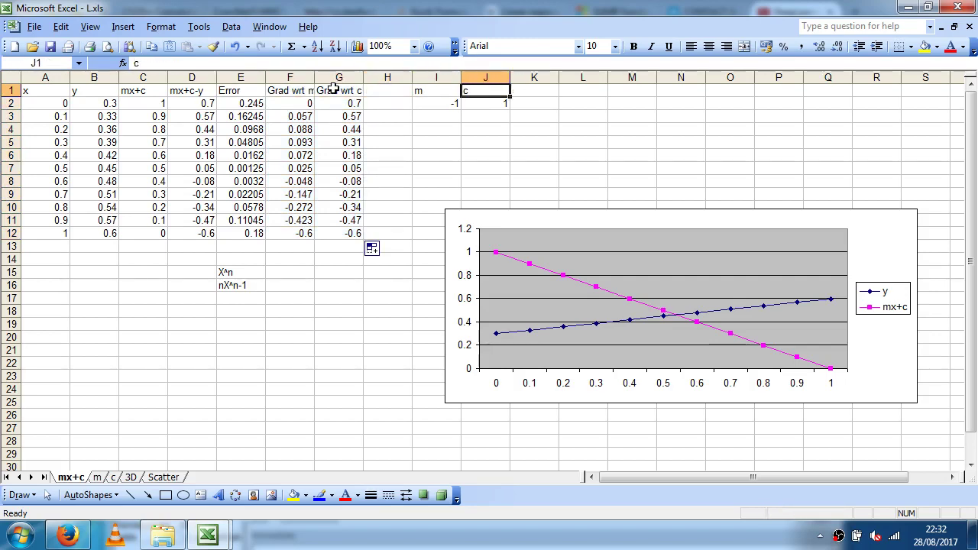
pyautogui.press('Left')
pyautogui.press('Left')
pyautogui.press('Left')
pyautogui.press('Left')
pyautogui.hotkey('shift', 'Left')
pyautogui.hotkey('shift', 'Left')
pyautogui.hotkey('ctrl', 'c')
pyautogui.press('Right')
pyautogui.press('Right')
pyautogui.press('Right')
pyautogui.press('Right')
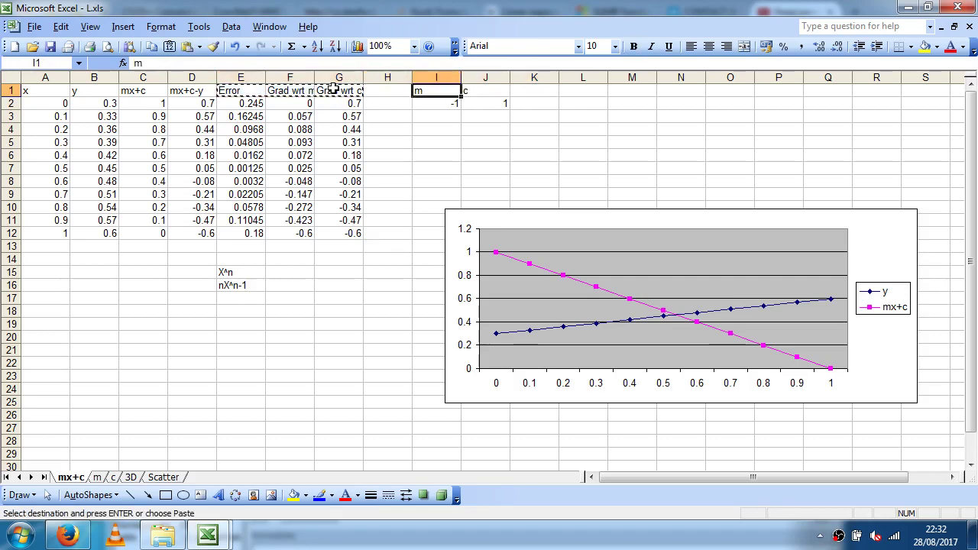
pyautogui.hotkey('ctrl', 'v')
# Enter =SUM(E2:E12)/11 in K2 to average the Error column (0.08575).
pyautogui.press('Down')
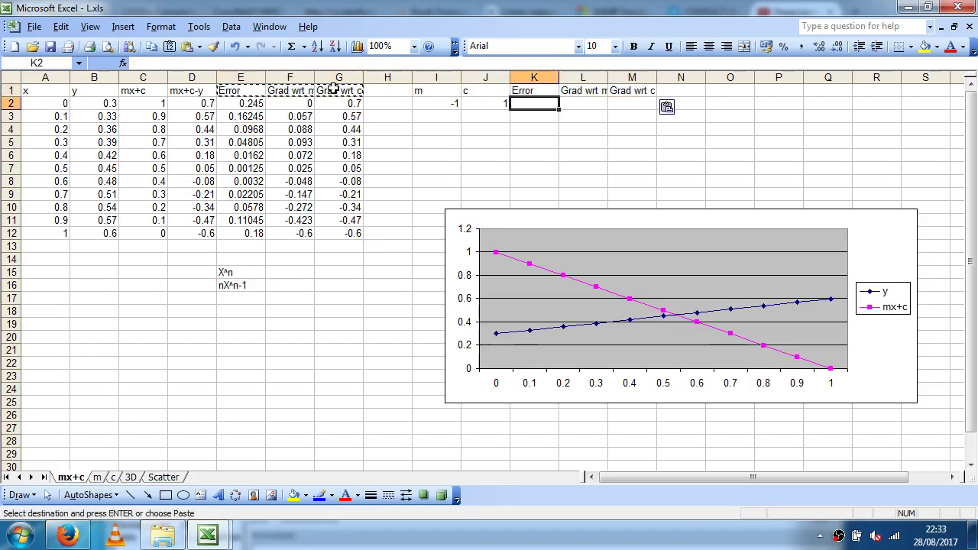
pyautogui.write('=sum(')
pyautogui.press('Left')
pyautogui.press('Left')
pyautogui.press('Left')
pyautogui.press('Left')
pyautogui.press('Left')
pyautogui.press('Left')
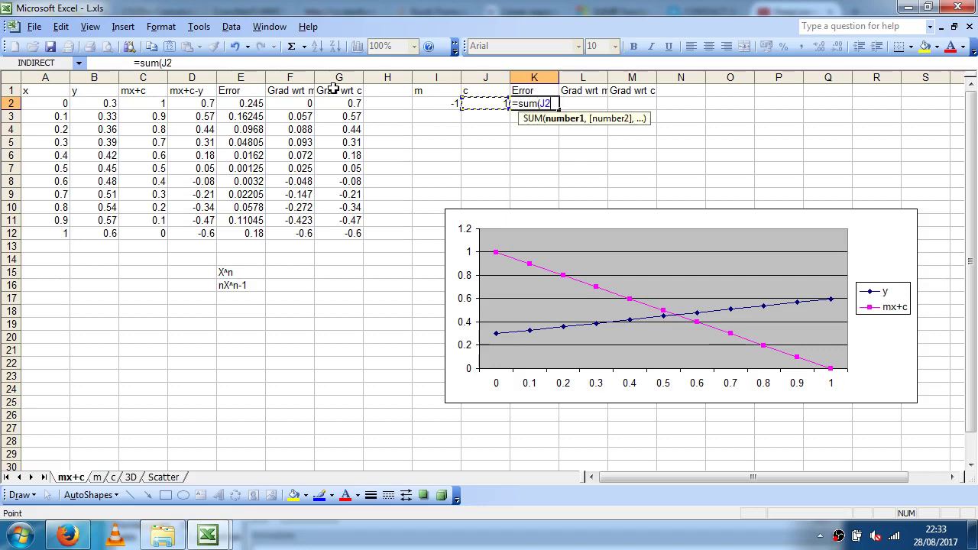
pyautogui.hotkey('ctrl', 'shift', 'Down')
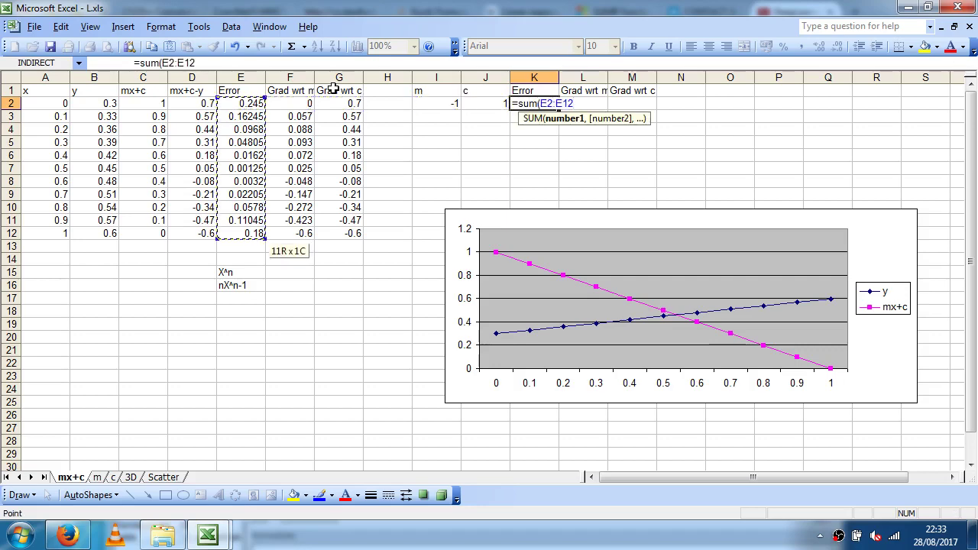
pyautogui.write(')/')
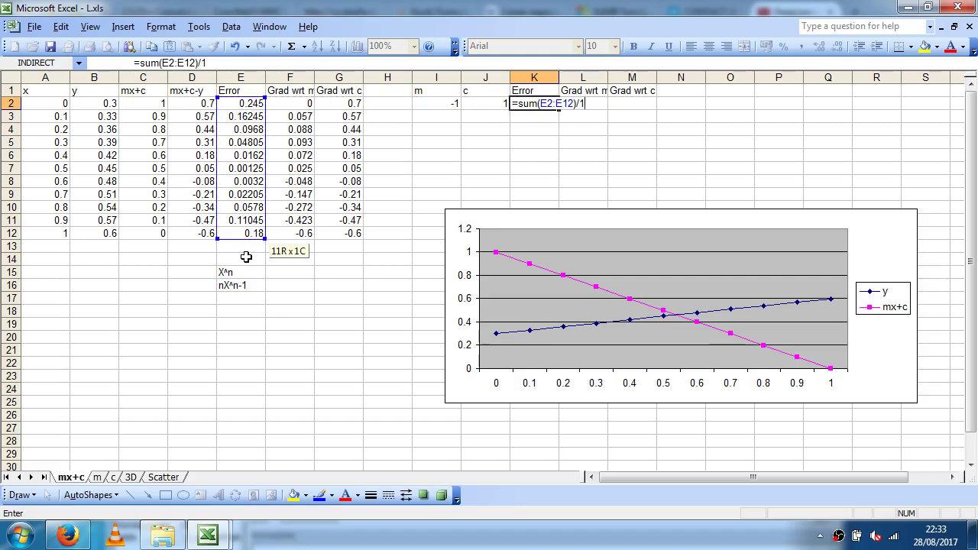
pyautogui.write('11')
pyautogui.press('Return')
# Copy the average formula into L2:M2, giving -0.105 and 0.05, and verify their ranges.
pyautogui.press('Up')
pyautogui.hotkey('ctrl', 'c')
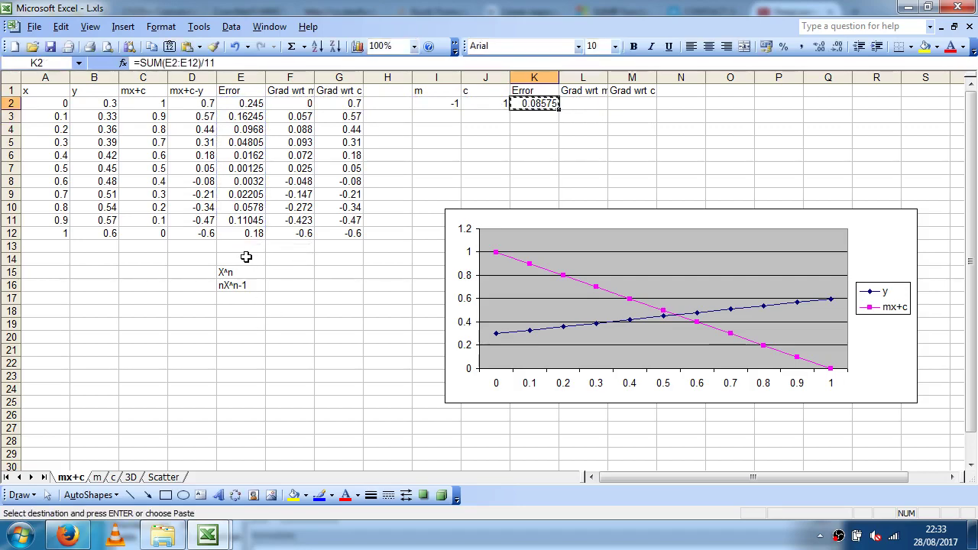
pyautogui.hotkey('shift', 'Right')
pyautogui.hotkey('shift', 'Right')
pyautogui.hotkey('ctrl', 'v')
pyautogui.press('Left')
pyautogui.press('Right')
pyautogui.press('Right')
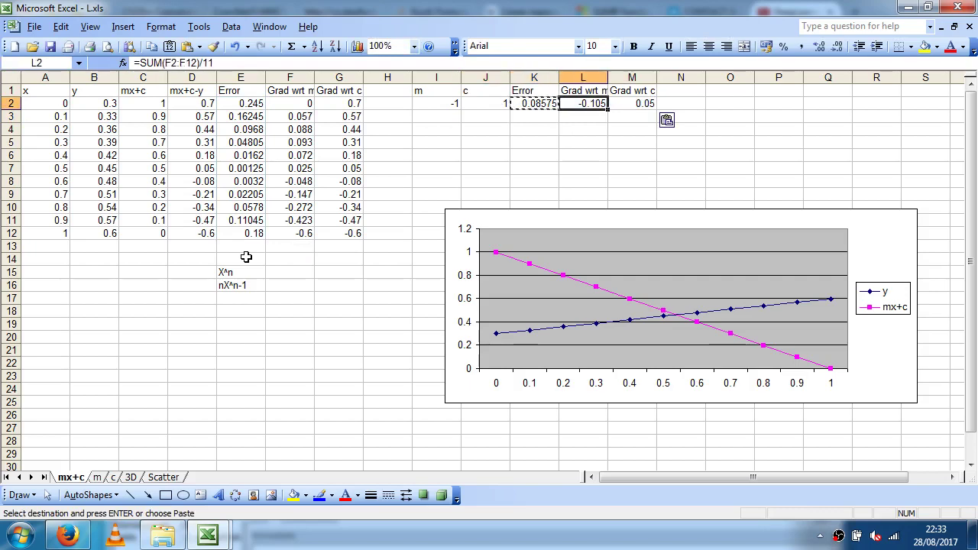
pyautogui.press('F2')
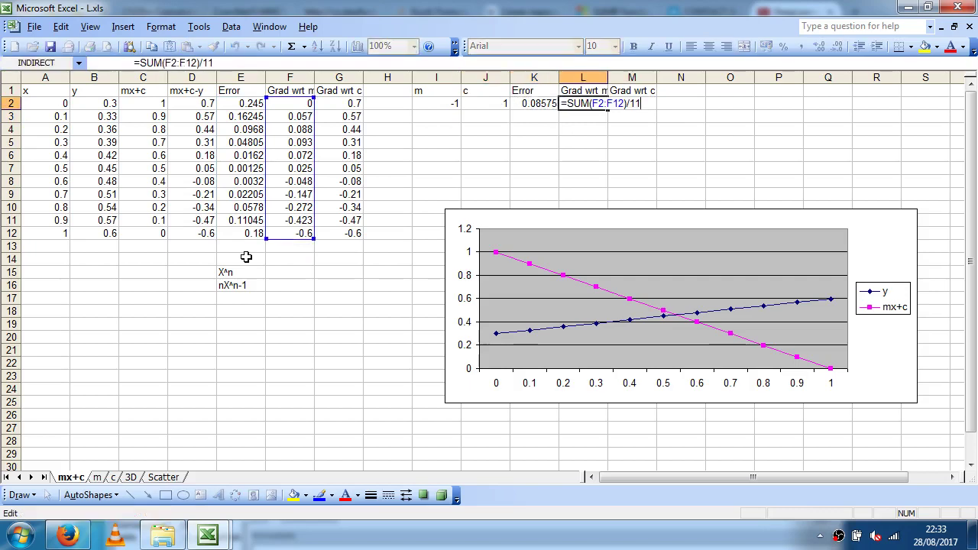
pyautogui.press('Escape')
pyautogui.press('Right')
pyautogui.press('F2')
pyautogui.press('Escape')
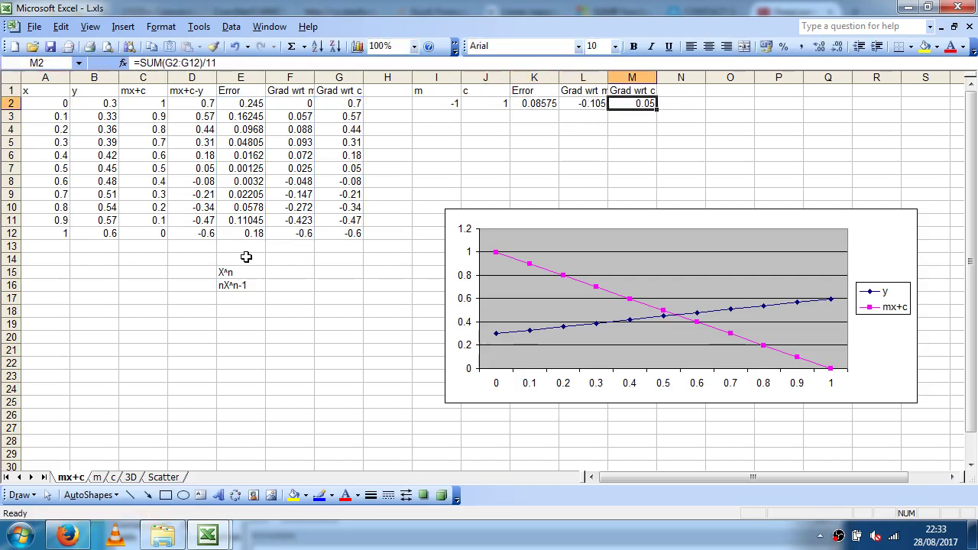
pyautogui.press('Left')
pyautogui.press('Left')
pyautogui.press('Right')
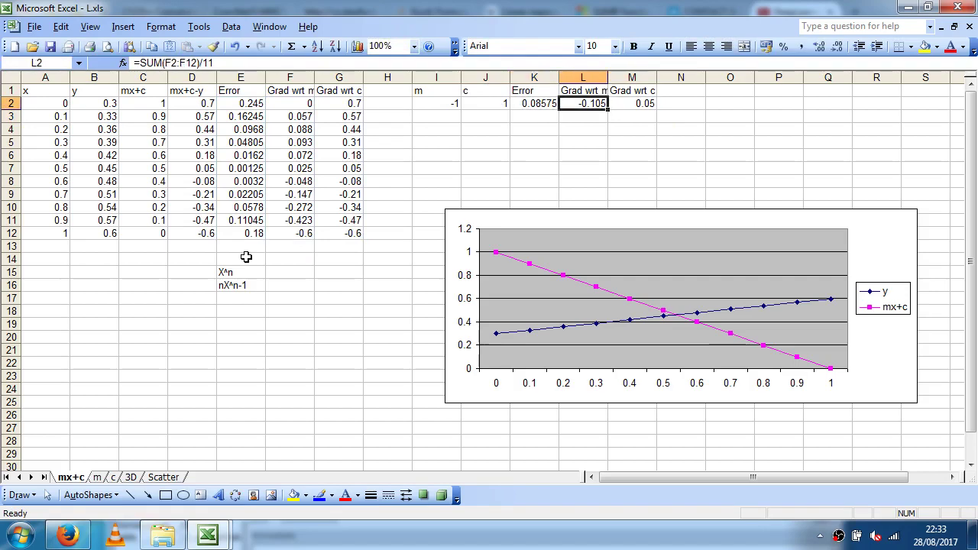
pyautogui.press('Left')
pyautogui.press('Left')
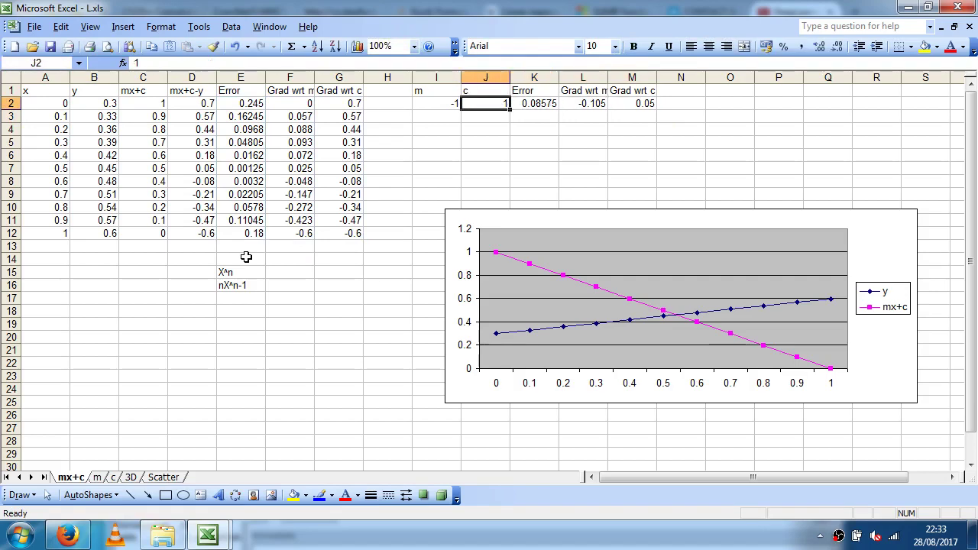
pyautogui.press('Left')
pyautogui.press('Right')
pyautogui.press('Right')
pyautogui.press('Right')
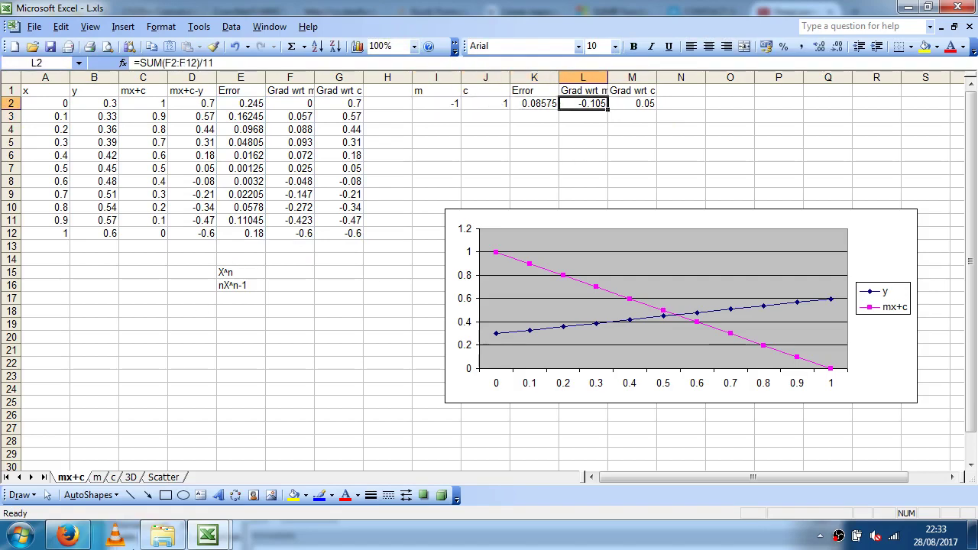
pyautogui.click(99, 479)
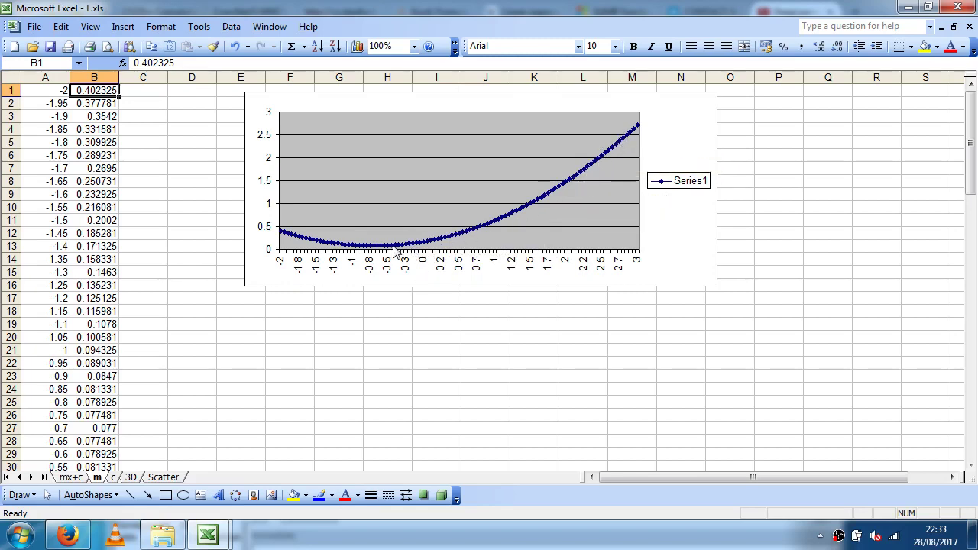
pyautogui.moveTo(391, 246)
pyautogui.click(79, 478)
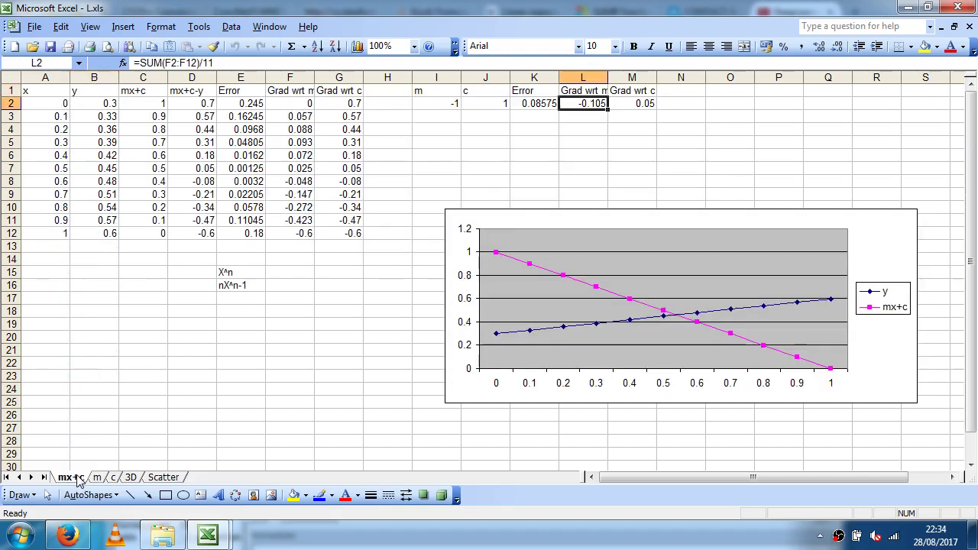
# Add a 'Rate' heading in N1.
pyautogui.click(680, 92)
pyautogui.write('Ra')
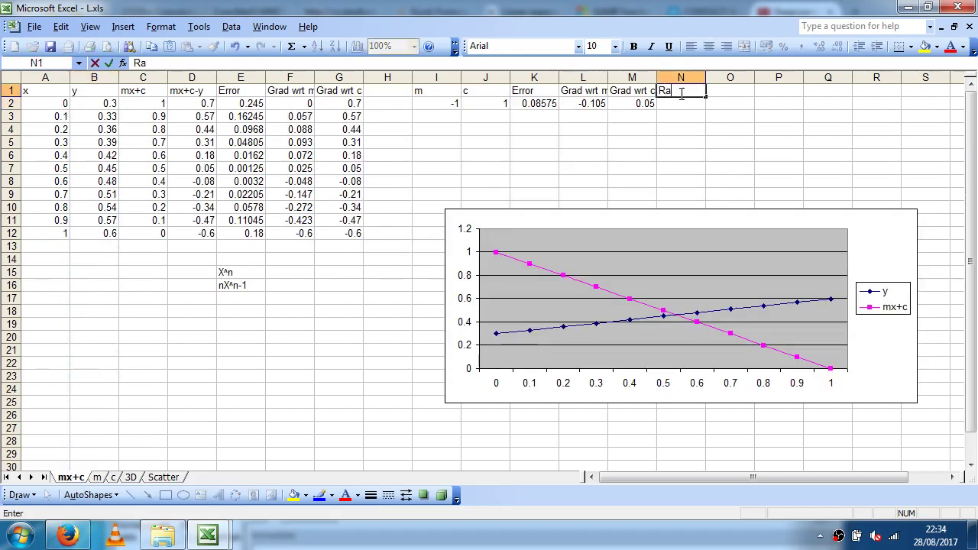
pyautogui.write('te')
pyautogui.press('Return')
pyautogui.press('Down')
pyautogui.press('Left')
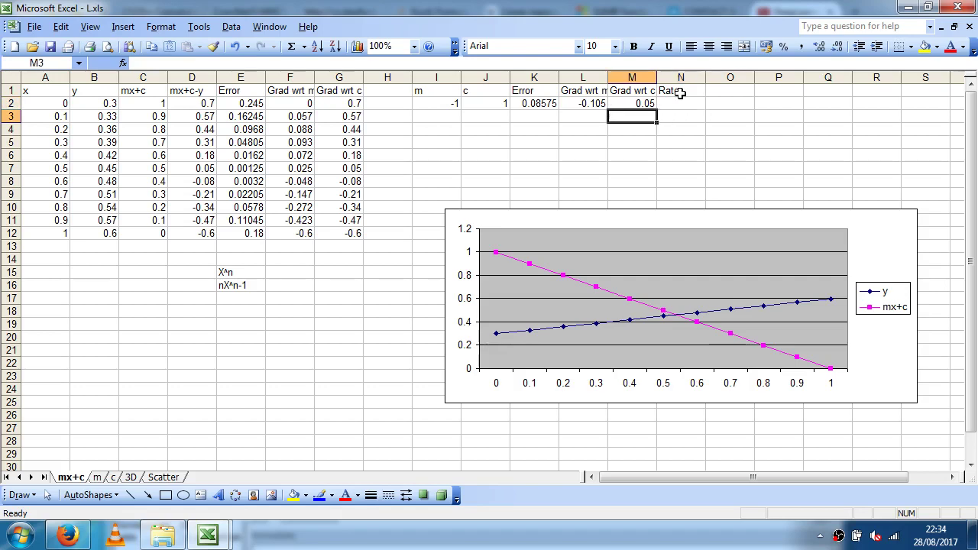
pyautogui.press('Left')
pyautogui.press('Left')
pyautogui.press('Left')
pyautogui.press('Left')
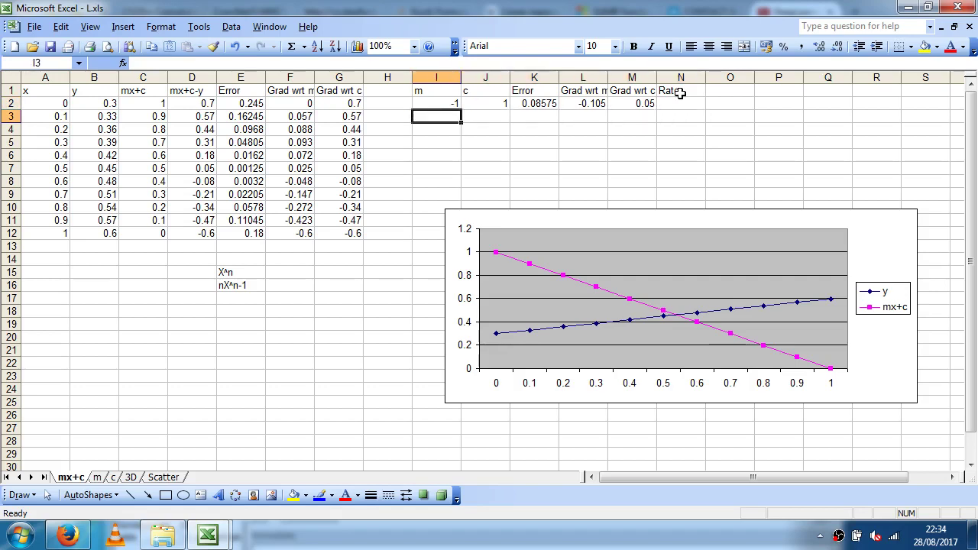
# Enter a first m update in I3 as I2 minus L2 times M2.
pyautogui.write('=')
pyautogui.press('Up')
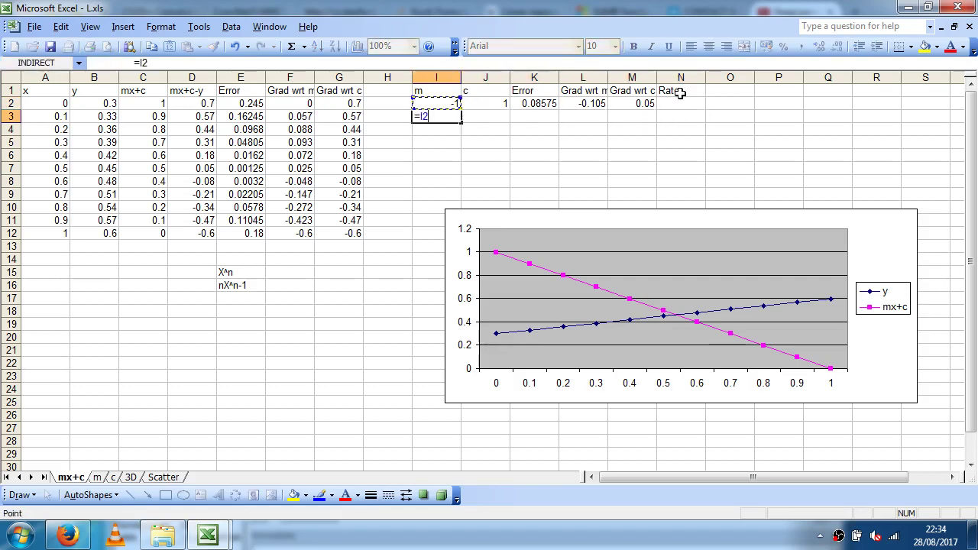
pyautogui.write('-')
pyautogui.press('Right')
pyautogui.press('Right')
pyautogui.press('Right')
pyautogui.press('Up')
pyautogui.write('*')
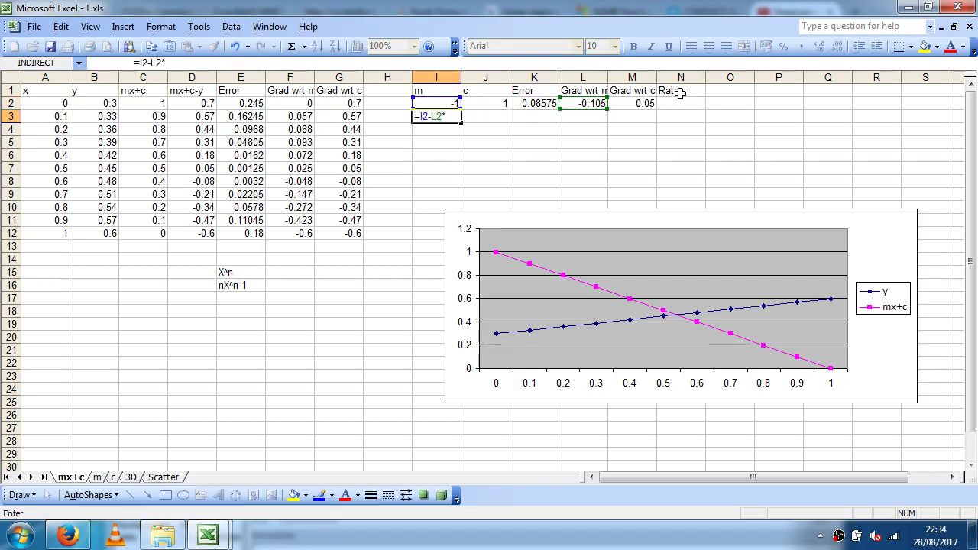
pyautogui.press('Right')
pyautogui.press('Right')
pyautogui.press('Right')
pyautogui.press('Right')
pyautogui.press('Up')
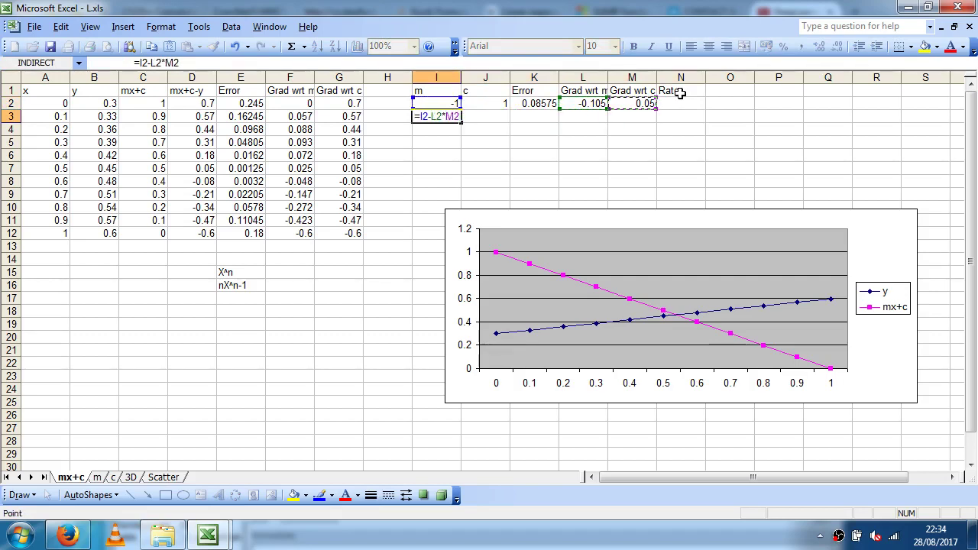
pyautogui.press('Return')
# Start a c update formula in J3, then abandon it.
pyautogui.press('Up')
pyautogui.press('Right')
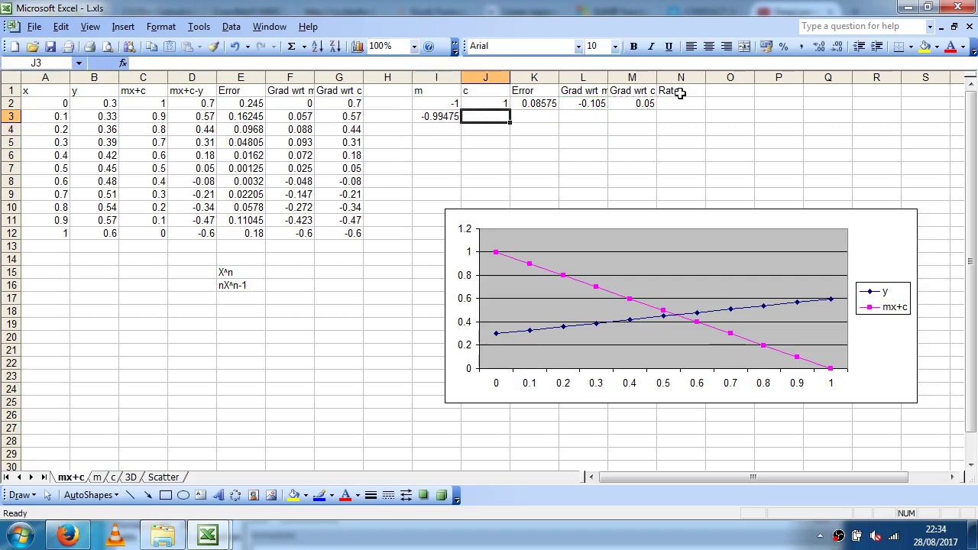
pyautogui.write('=')
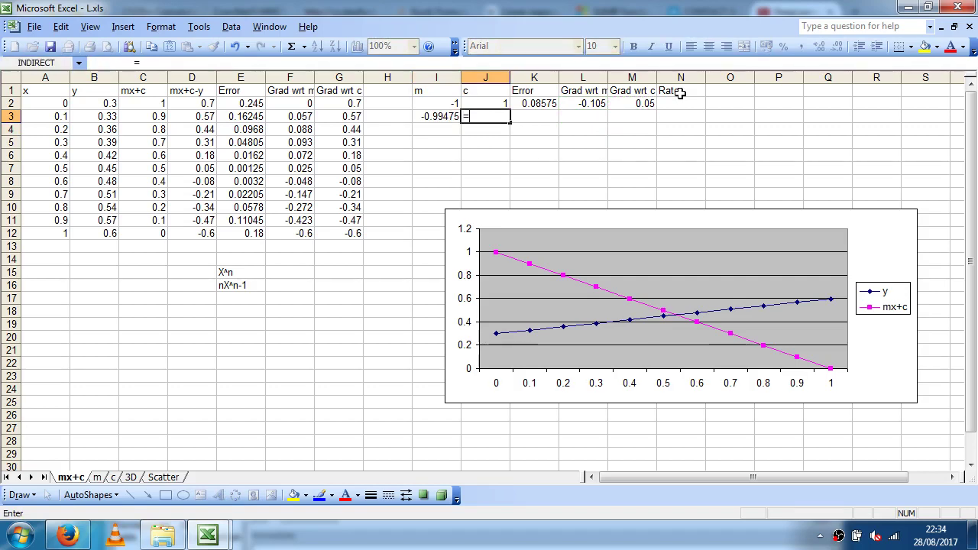
pyautogui.press('Up')
pyautogui.write('-')
pyautogui.press('Right')
pyautogui.press('Right')
pyautogui.press('Right')
pyautogui.press('Left')
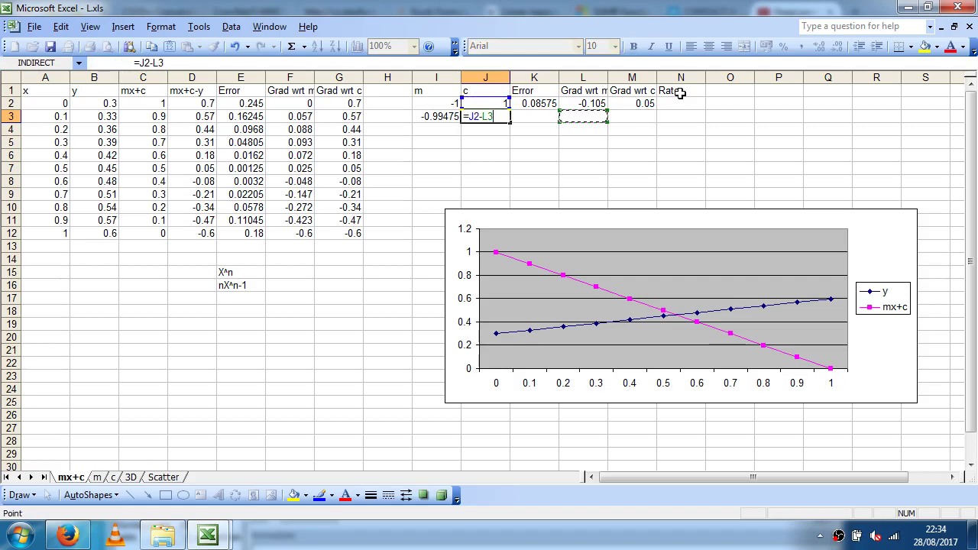
pyautogui.press('Escape')
# Copy the m gradient formula into M2 for the c gradient.
pyautogui.press('Right')
pyautogui.press('Right')
pyautogui.press('Right')
pyautogui.press('Up')
pyautogui.press('Left')
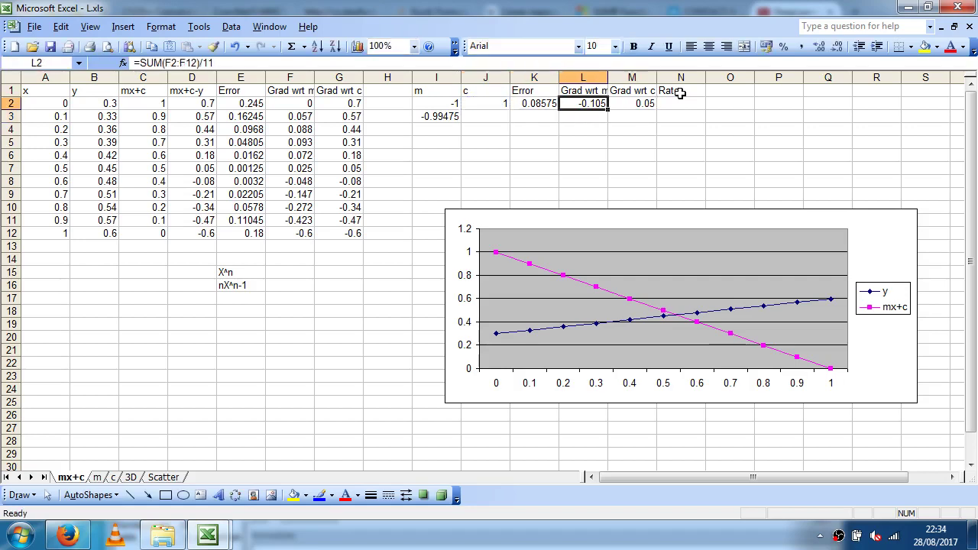
pyautogui.hotkey('ctrl', 'c')
pyautogui.press('Right')
pyautogui.hotkey('ctrl', 'v')
pyautogui.press('Left')
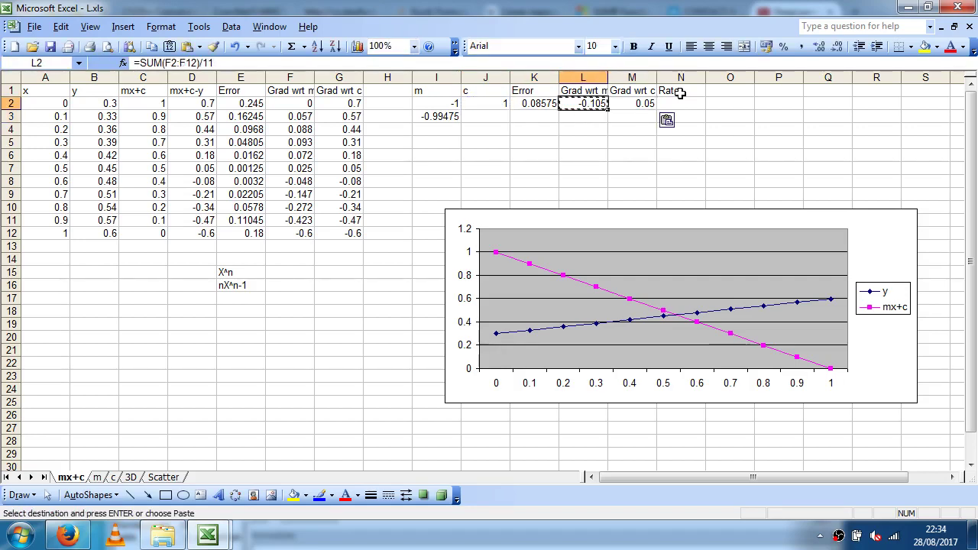
# Enter a learning rate of 0.5 in N2.
pyautogui.press('Right')
pyautogui.press('Right')
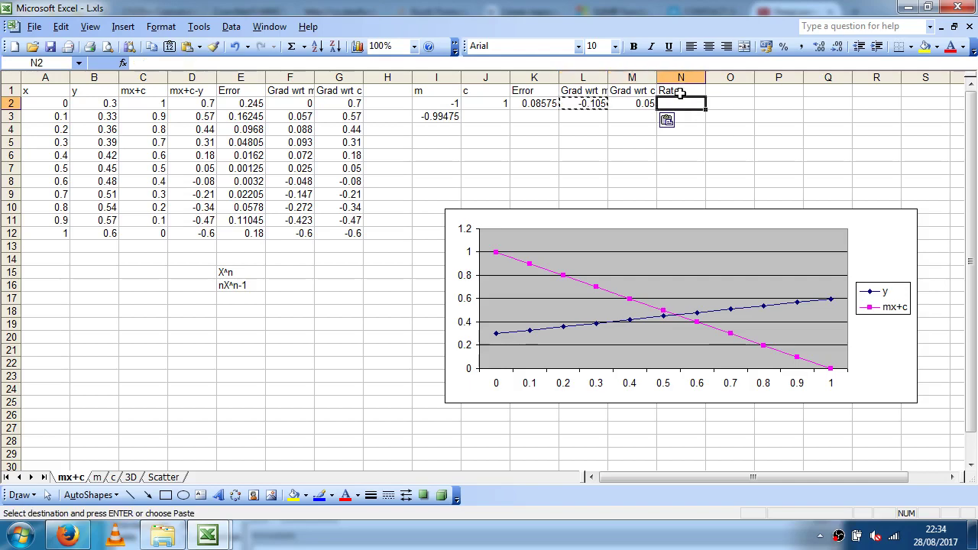
pyautogui.write('0.')
pyautogui.press('Return')
# Enter =I2-L2*N2 in I3 as the rate-scaled m update.
pyautogui.press('Left')
pyautogui.press('Left')
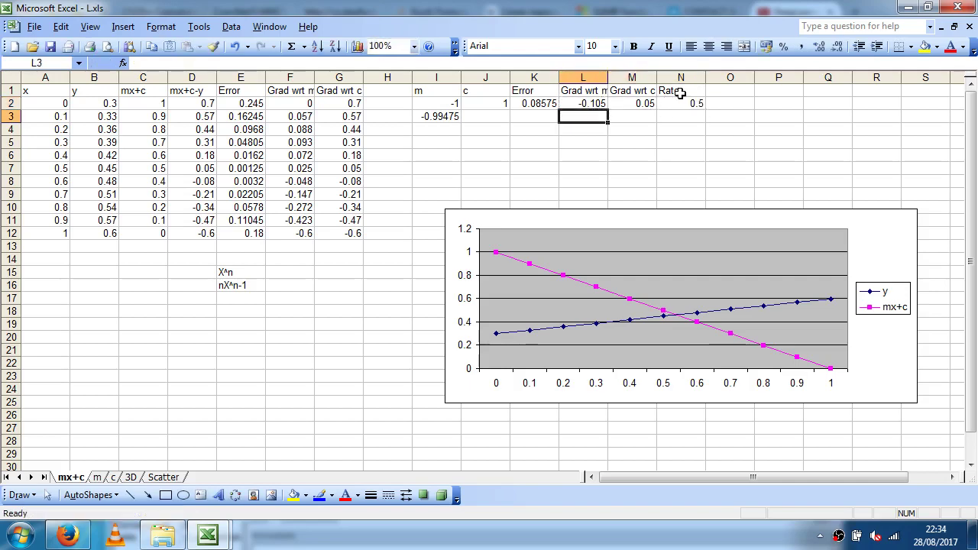
pyautogui.press('Left')
pyautogui.press('Left')
pyautogui.press('Left')
pyautogui.write('=')
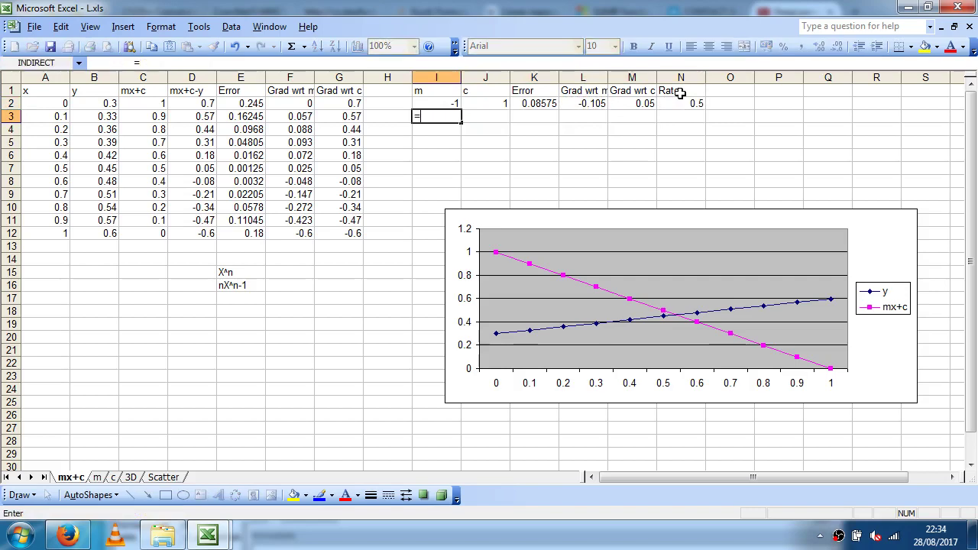
pyautogui.press('Up')
pyautogui.write('-')
pyautogui.press('Right')
pyautogui.press('Right')
pyautogui.press('Right')
pyautogui.press('Up')
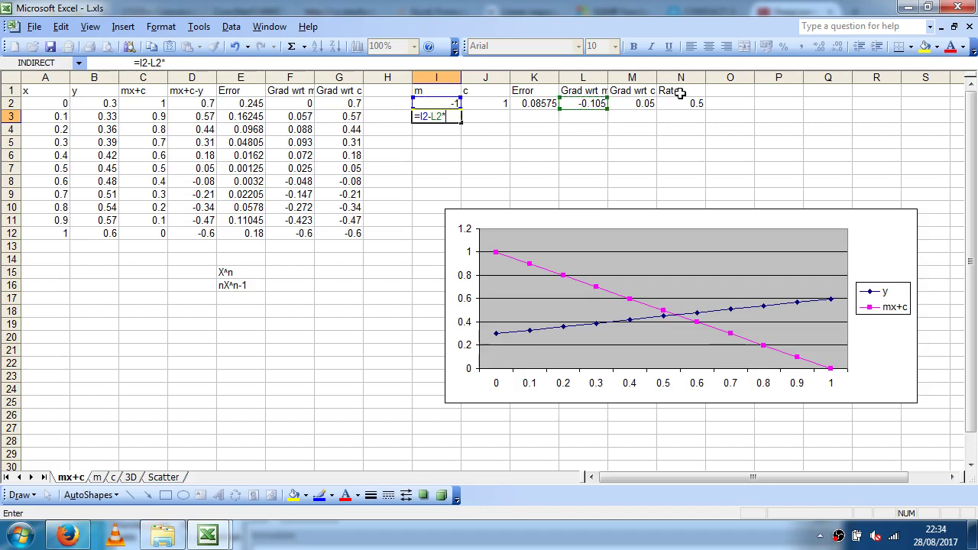
pyautogui.write('*')
pyautogui.press('Right')
pyautogui.press('Right')
pyautogui.press('Right')
pyautogui.press('Right')
pyautogui.press('Right')
pyautogui.press('Up')
pyautogui.press('Return')
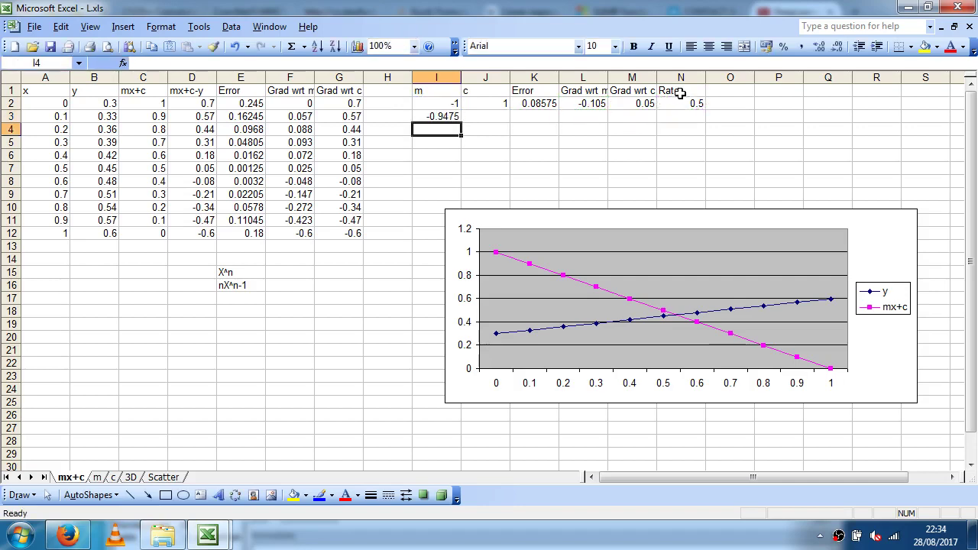
# Enter =J2-M2*N2 in J3 as the rate-scaled c update.
pyautogui.press('Up')
pyautogui.press('Right')
pyautogui.write('=')
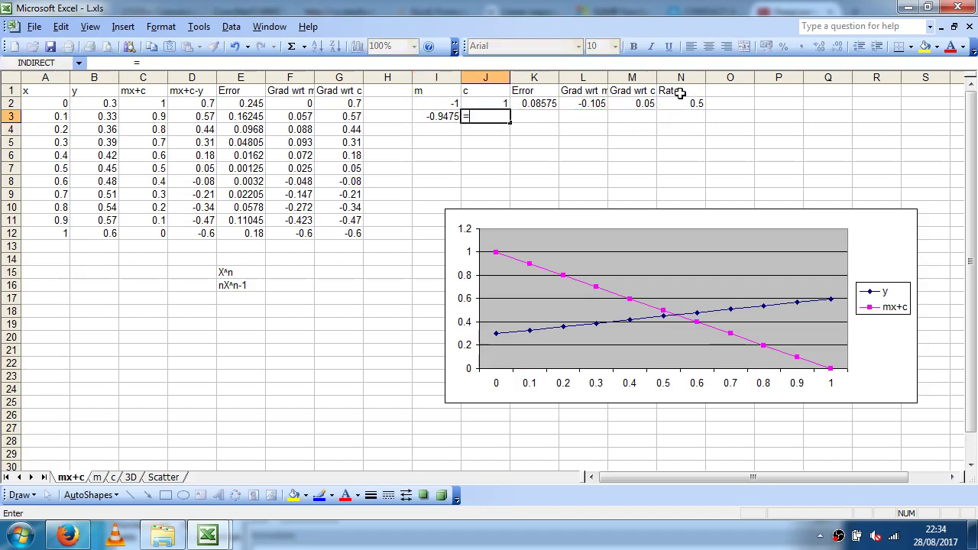
pyautogui.press('Up')
pyautogui.write('-')
pyautogui.press('Right')
pyautogui.press('Right')
pyautogui.press('Right')
pyautogui.press('Up')
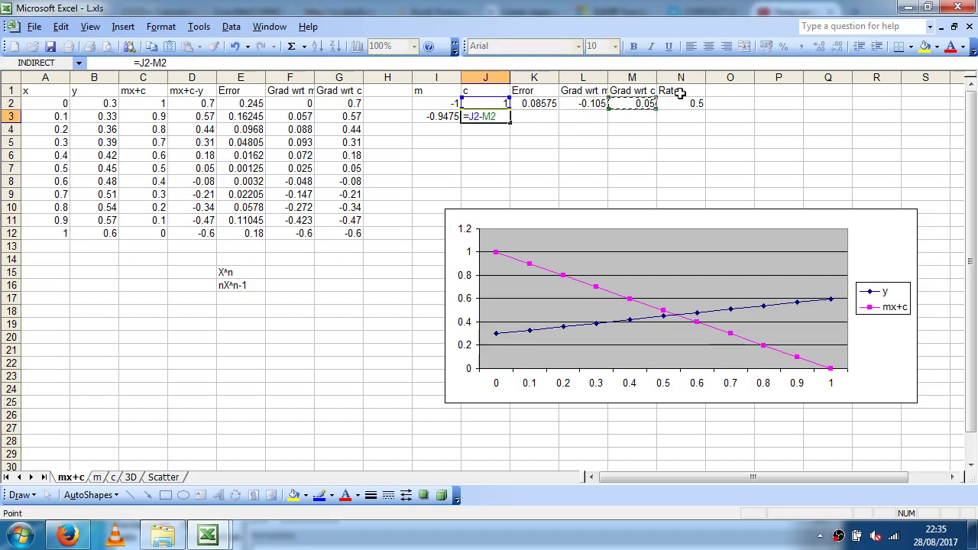
pyautogui.write('*')
pyautogui.press('Right')
pyautogui.press('Right')
pyautogui.press('Right')
pyautogui.press('Right')
pyautogui.press('Up')
pyautogui.press('Return')
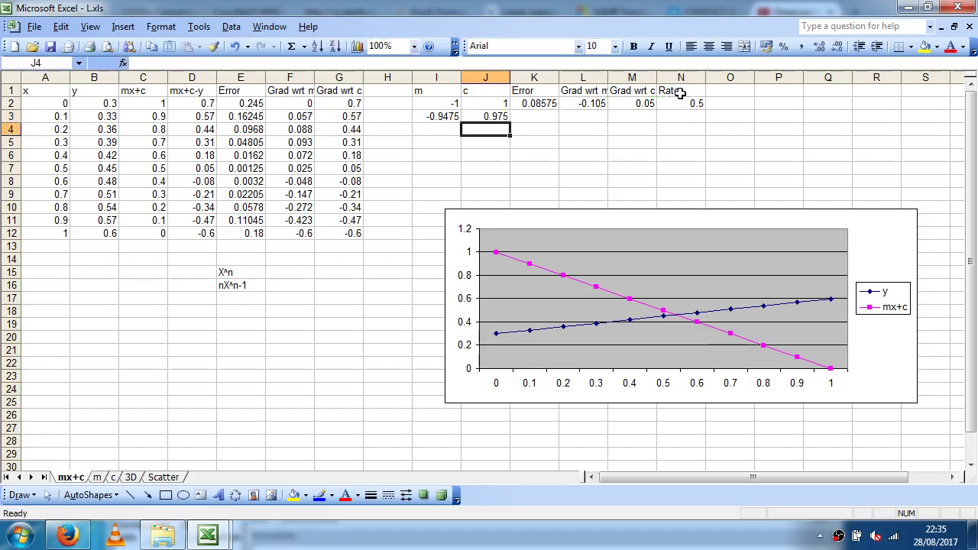
# Review the new m and c formulas, comparing current and updated c.
pyautogui.press('Up')
pyautogui.press('Left')
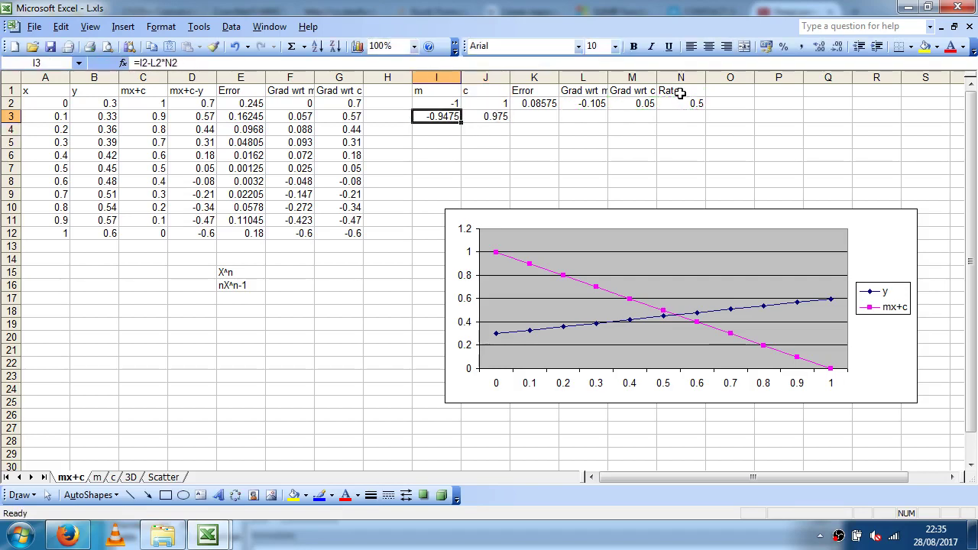
pyautogui.press('Right')
pyautogui.press('Up')
pyautogui.press('Left')
pyautogui.press('Down')
pyautogui.press('Up')
pyautogui.press('Right')
pyautogui.press('Down')
pyautogui.press('Up')
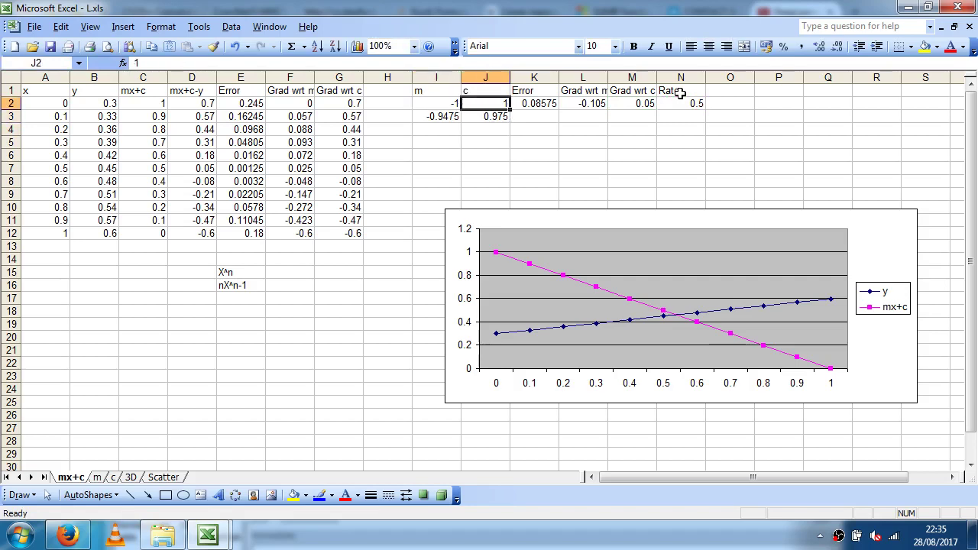
pyautogui.press('Down')
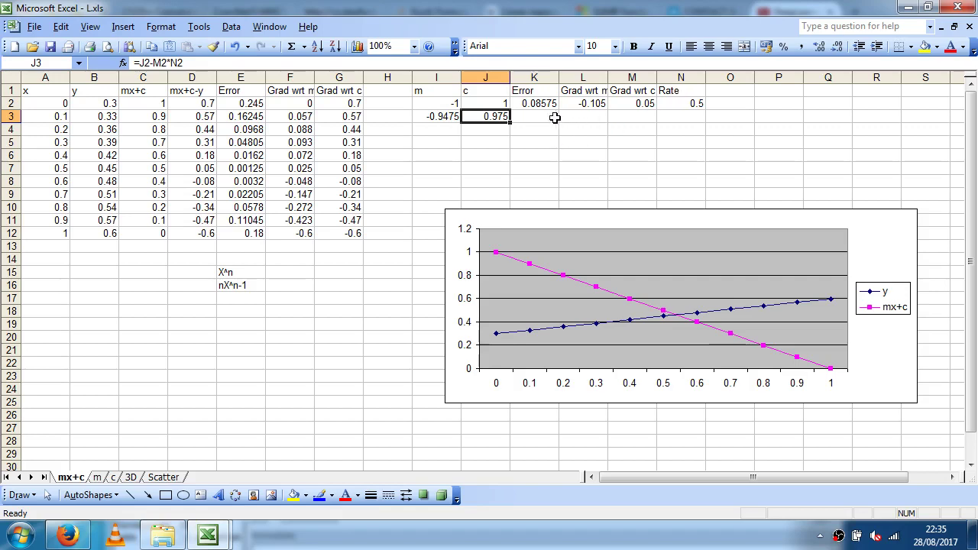
# Paste the updated I3:J3 values over I2:J2 twice.
pyautogui.moveTo(445, 116); pyautogui.dragTo(480, 116)
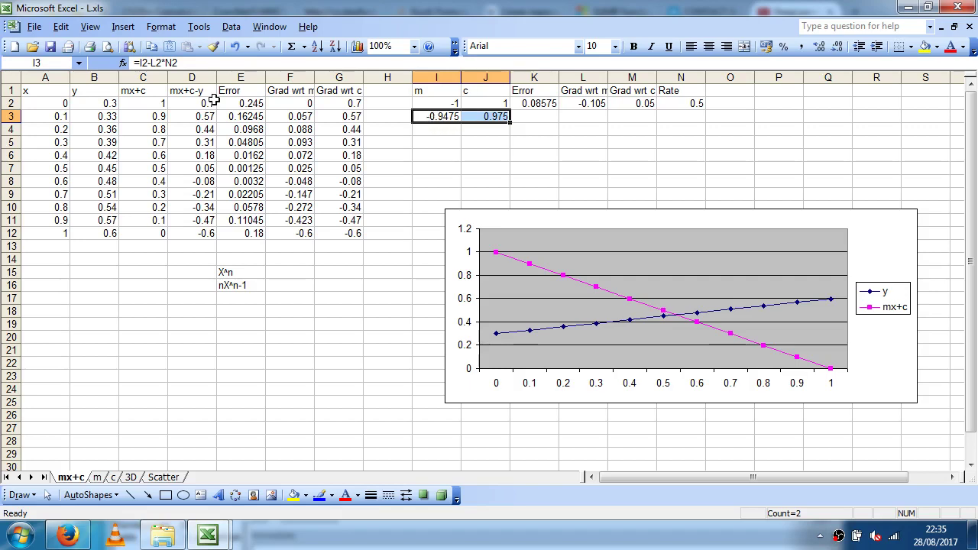
pyautogui.click(153, 48)
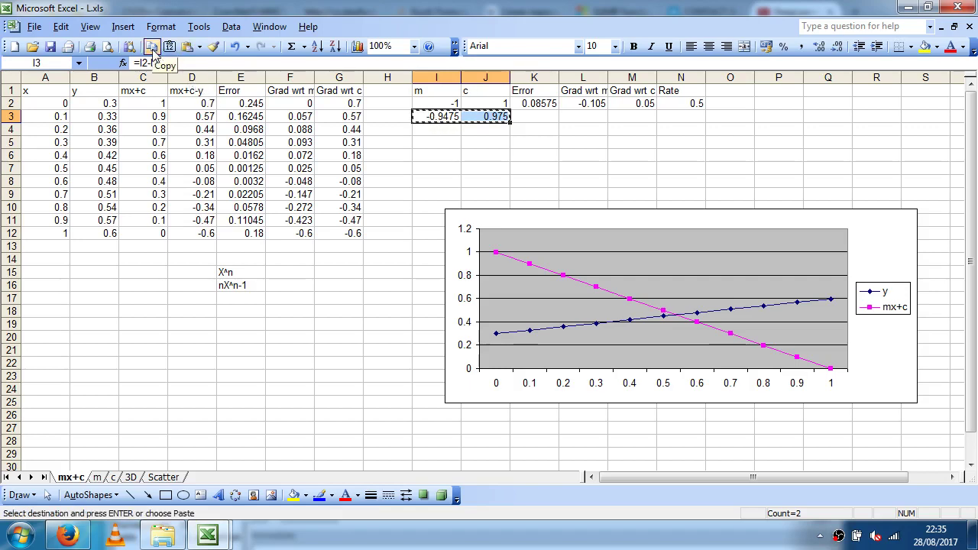
pyautogui.click(440, 103)
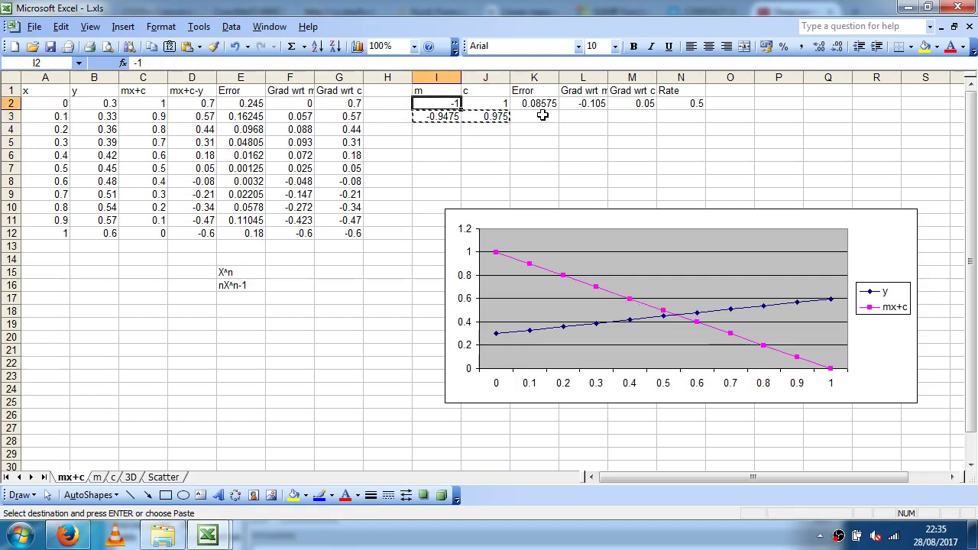
pyautogui.click(170, 48)
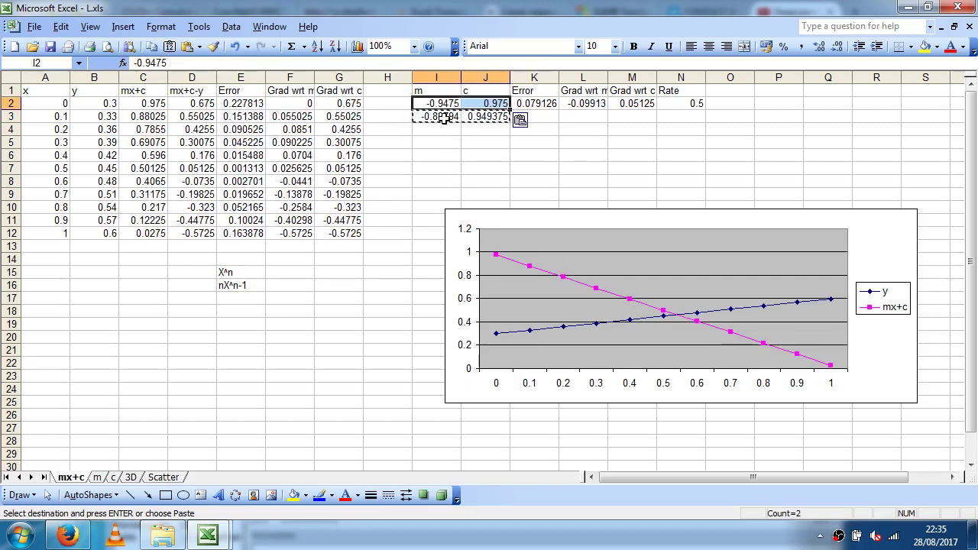
pyautogui.moveTo(443, 116); pyautogui.dragTo(471, 116)
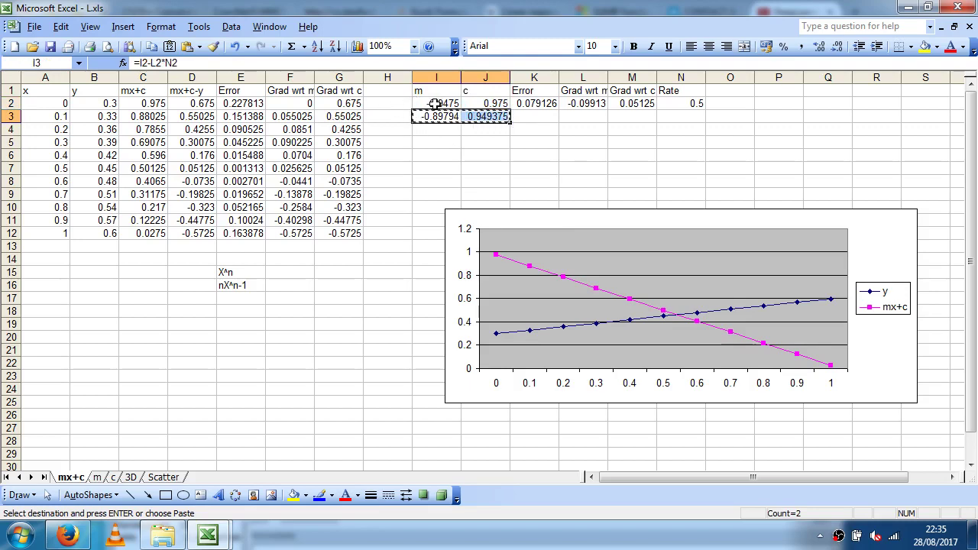
pyautogui.click(433, 104)
pyautogui.click(169, 45)
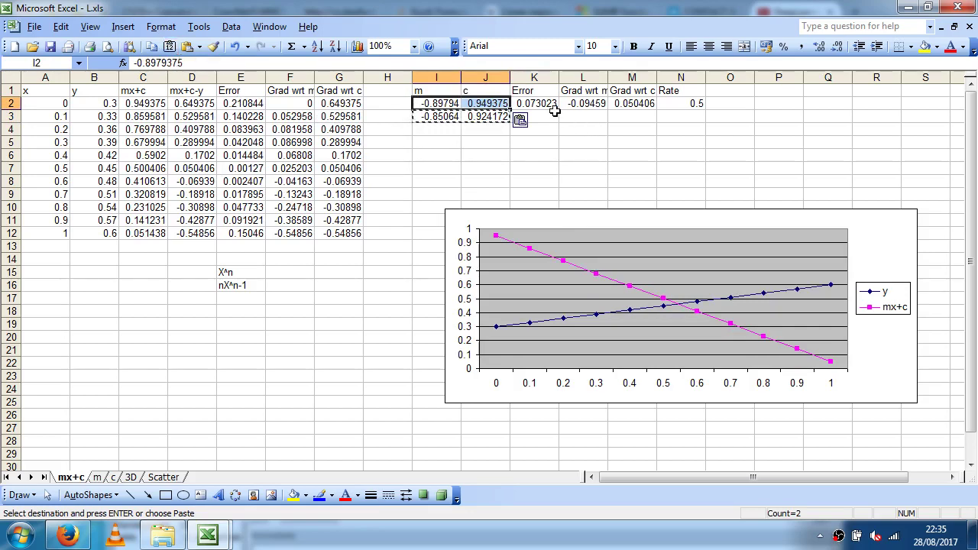
# Set m in I2 to =I3, triggering the circular-reference warning.
pyautogui.moveTo(428, 116); pyautogui.dragTo(477, 116)
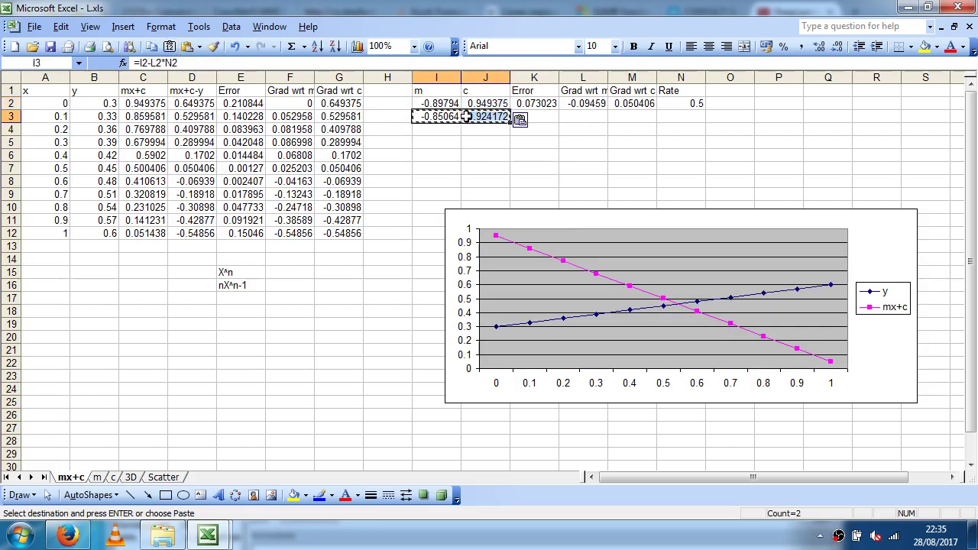
pyautogui.click(441, 104)
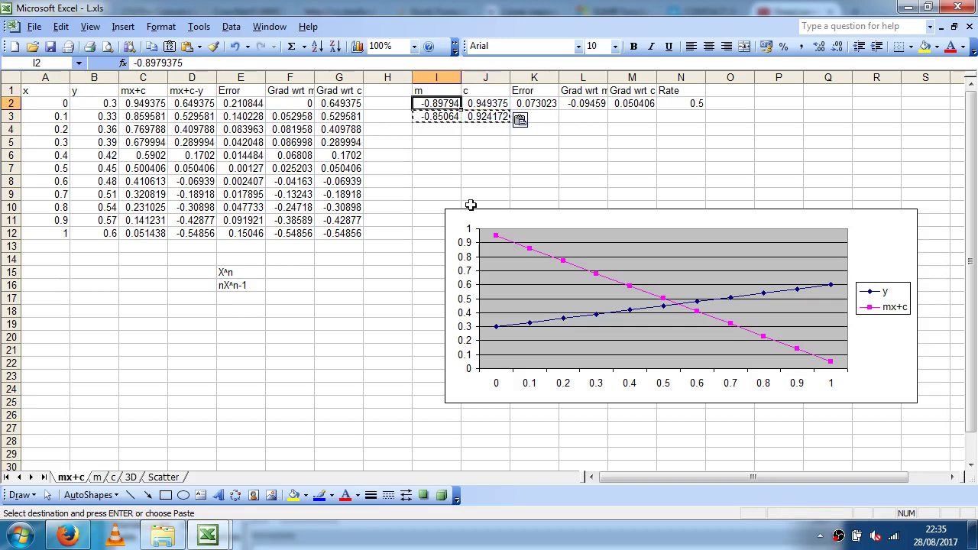
pyautogui.write('=I3')
pyautogui.press('Return')
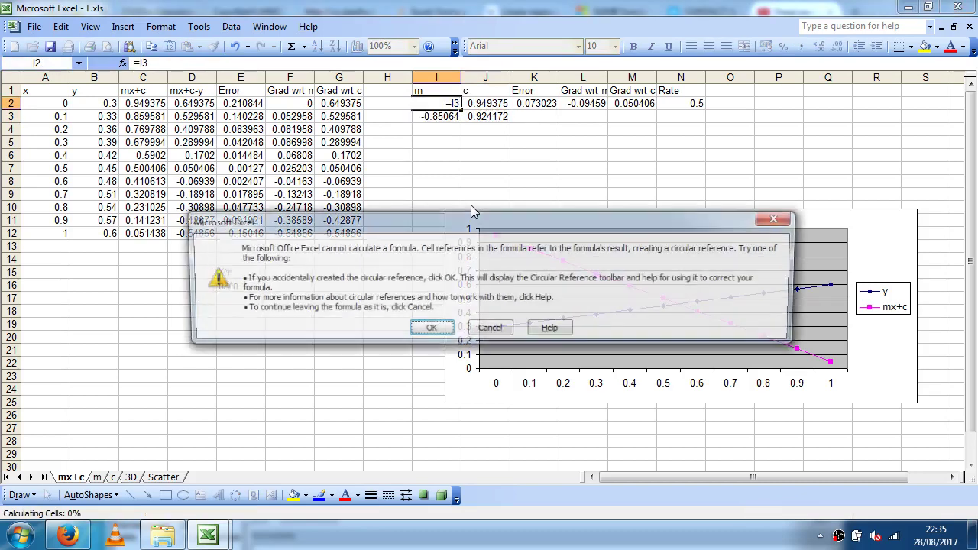
# Dismiss the warning; set Manual calculation with iteration, 1 maximum iteration, maximum change 0.
pyautogui.click(430, 330)
pyautogui.click(886, 107)
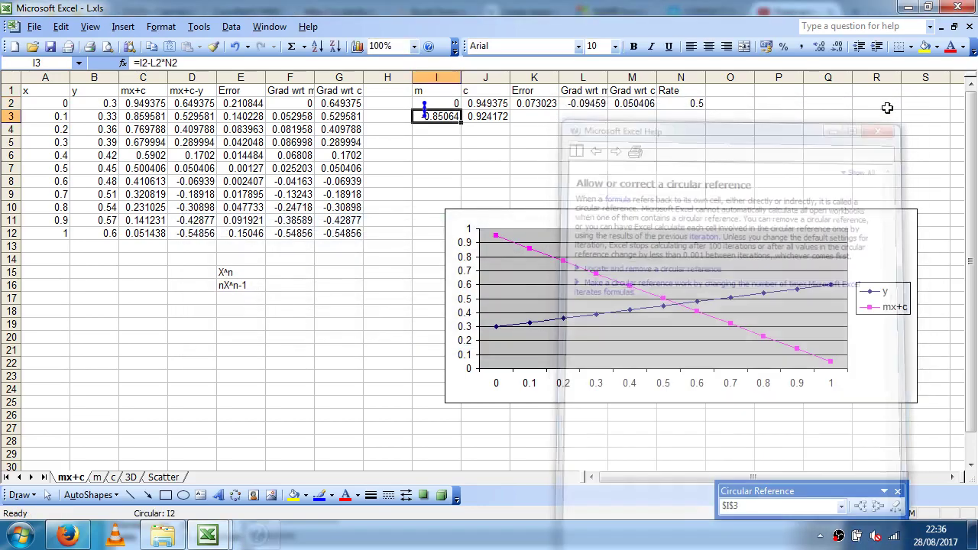
pyautogui.click(204, 34)
pyautogui.click(235, 99)
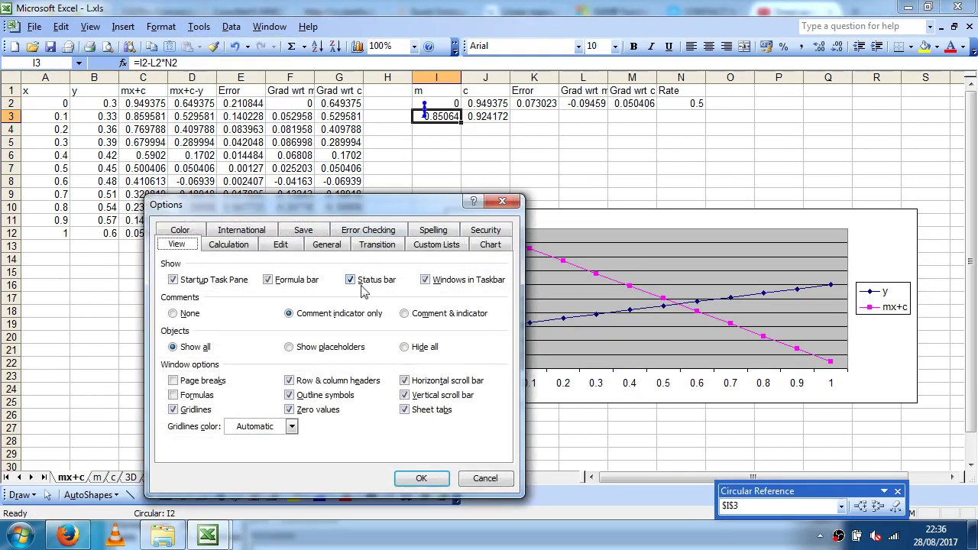
pyautogui.click(236, 246)
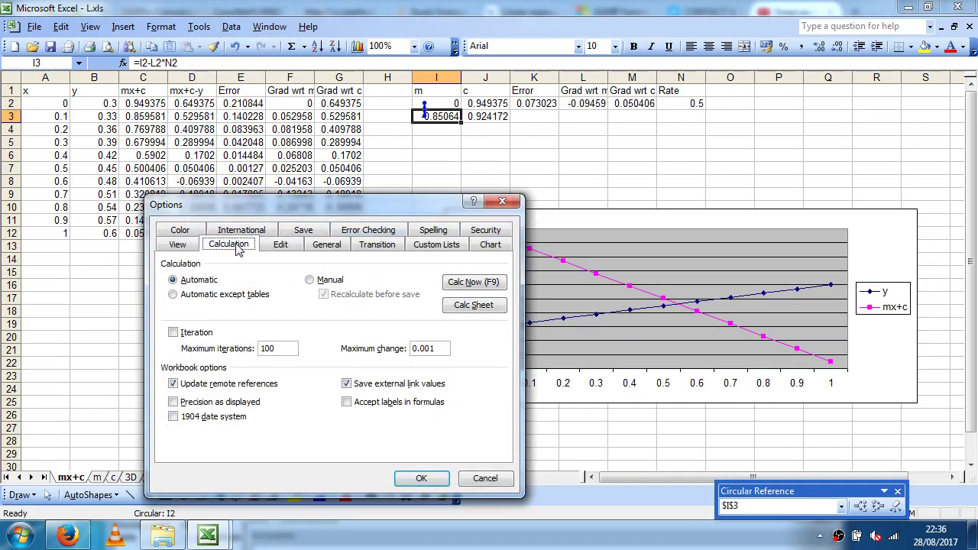
pyautogui.click(310, 280)
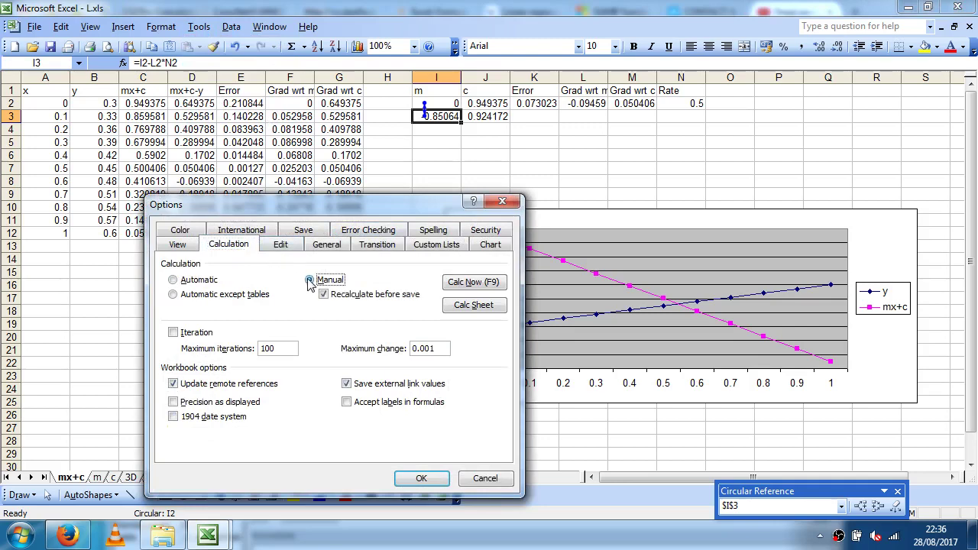
pyautogui.click(174, 334)
pyautogui.moveTo(294, 350); pyautogui.dragTo(249, 346)
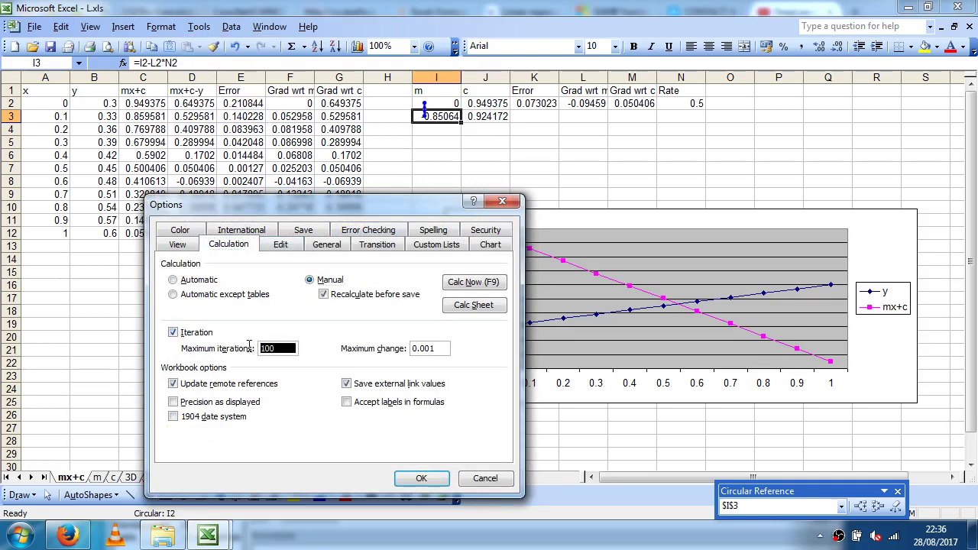
pyautogui.write('1')
pyautogui.press('Tab')
pyautogui.write('0')
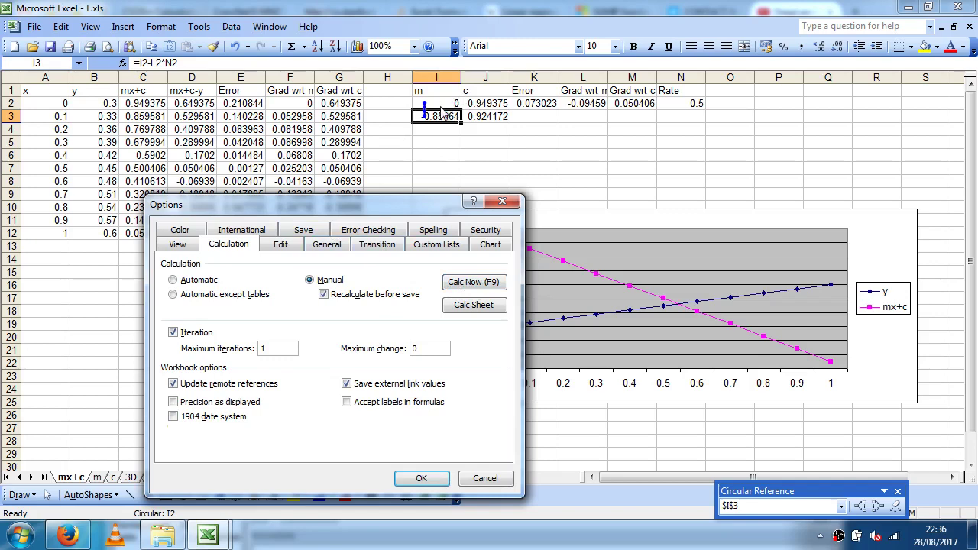
pyautogui.click(417, 479)
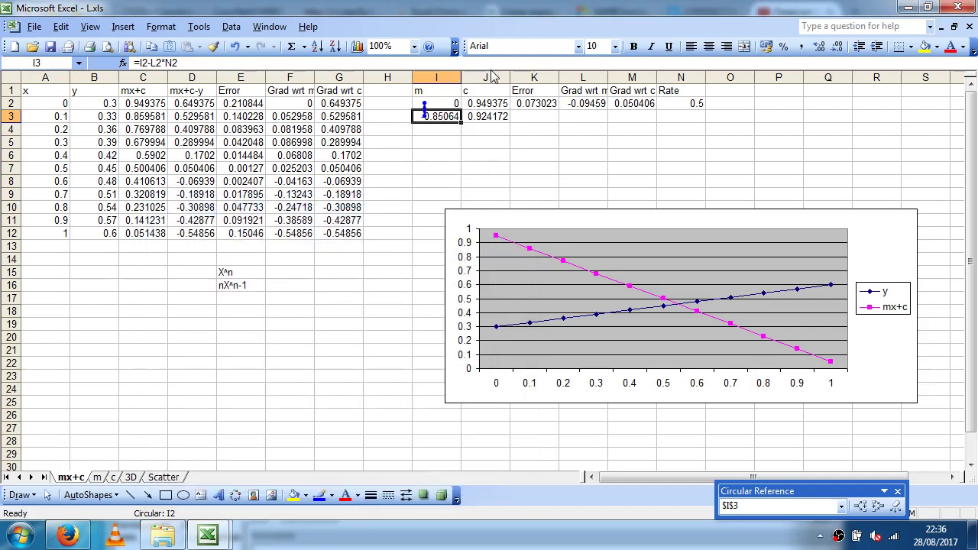
# Set c in J2 to =J3 and close the Circular Reference toolbar.
pyautogui.click(480, 104)
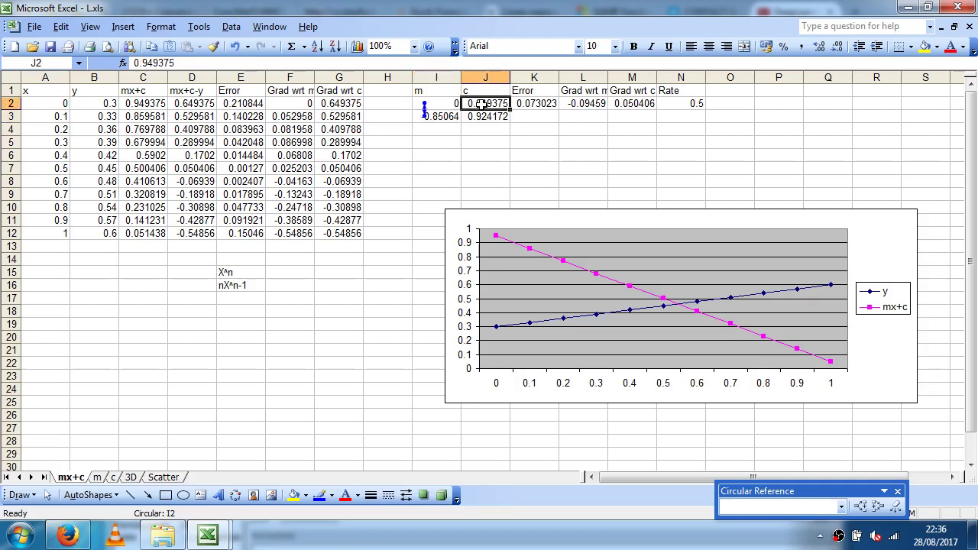
pyautogui.write('=J3')
pyautogui.press('Return')
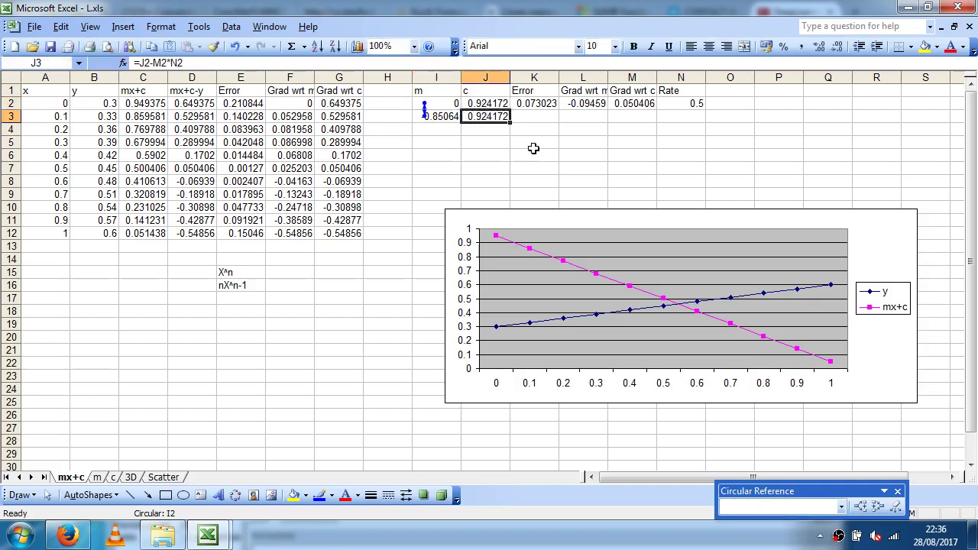
pyautogui.click(897, 491)
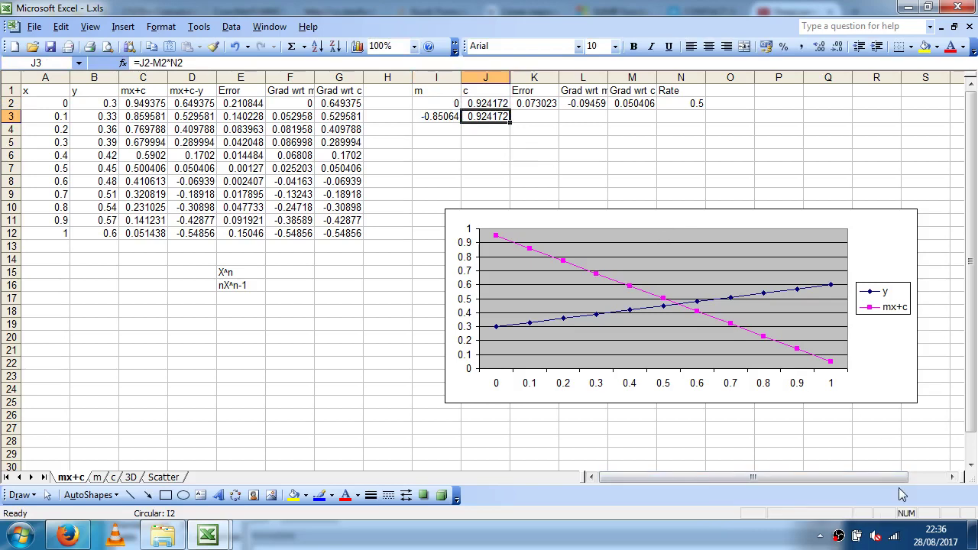
# Recalculate with F9 six times to step m and c toward the data.
pyautogui.press('F9')
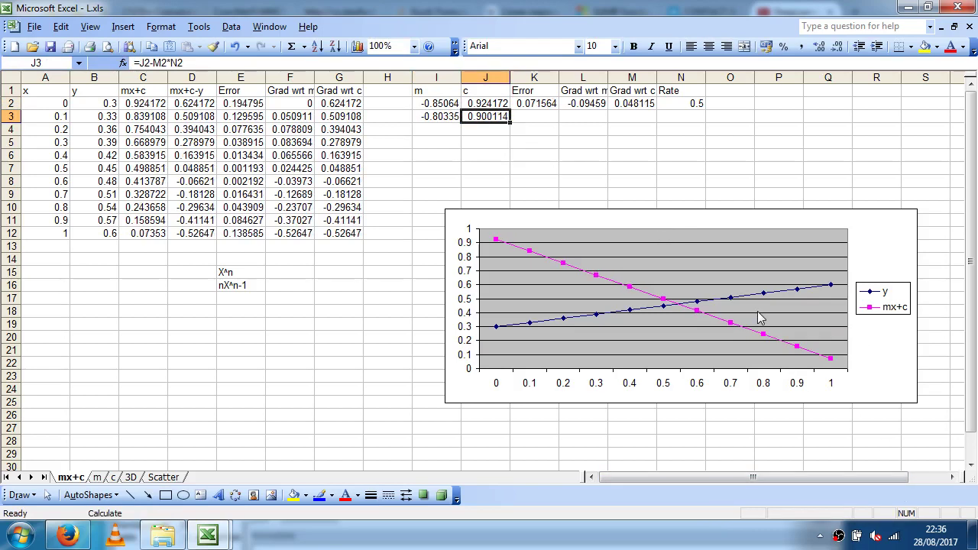
pyautogui.press('F9')
pyautogui.press('F9')
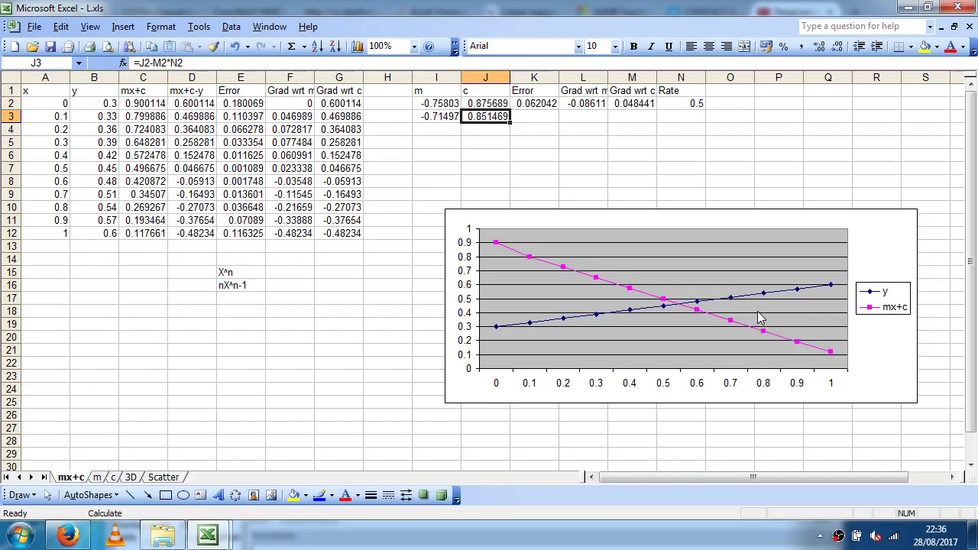
pyautogui.press('F9')
pyautogui.press('F9')
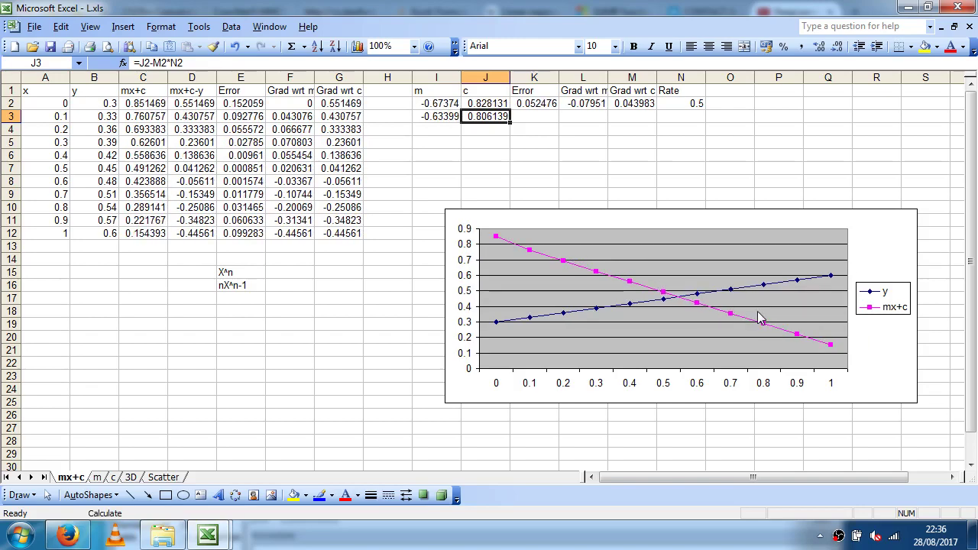
pyautogui.press('F9')
pyautogui.press('F9')
pyautogui.press('F9')
pyautogui.press('F9')
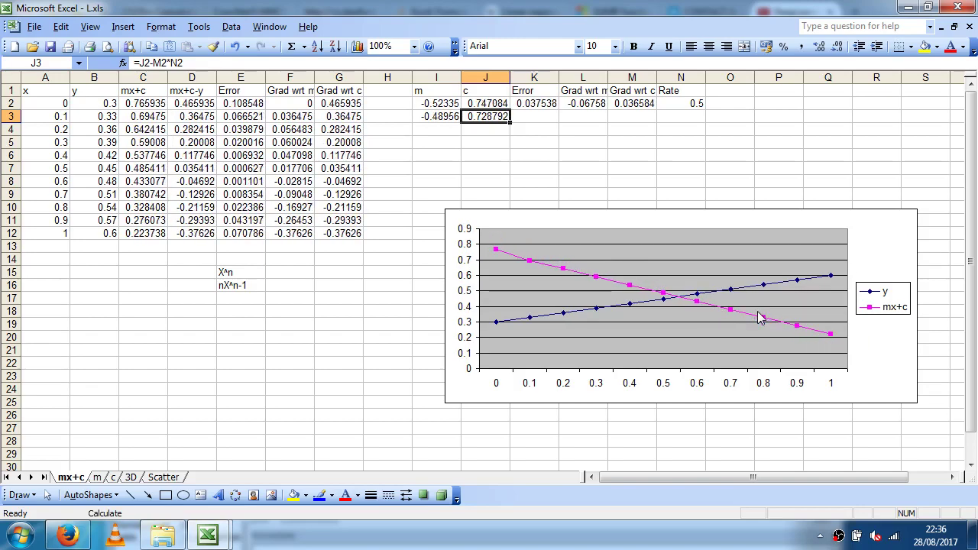
pyautogui.press('F9')
pyautogui.press('F9')
pyautogui.press('F9')
pyautogui.press('F9')
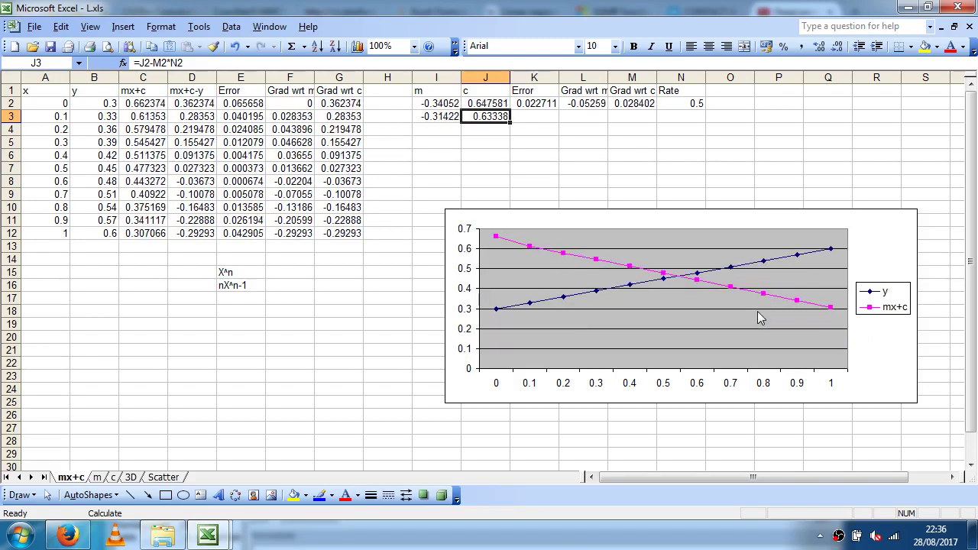
pyautogui.press('F9')
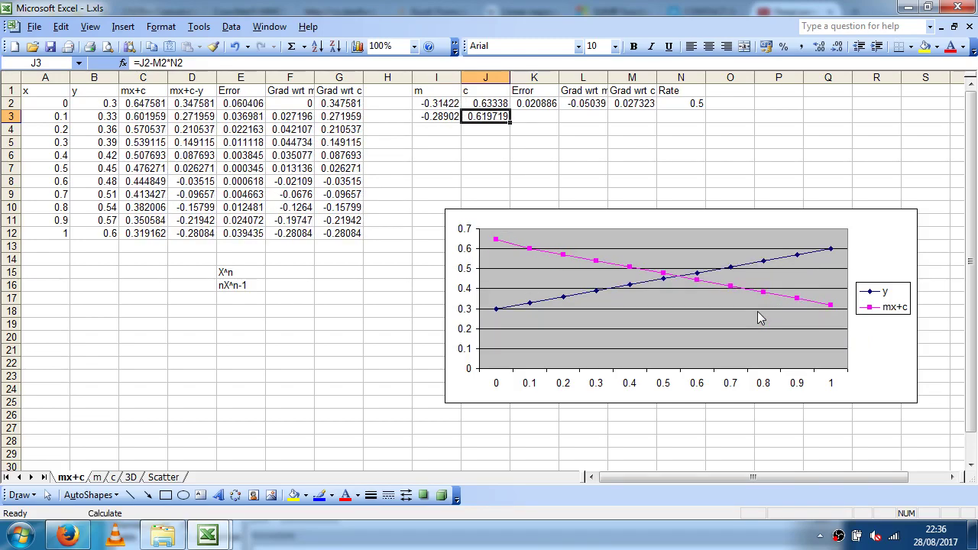
# Fix the chart's value axis scale to run from 0 to 1.
pyautogui.doubleClick(469, 295)
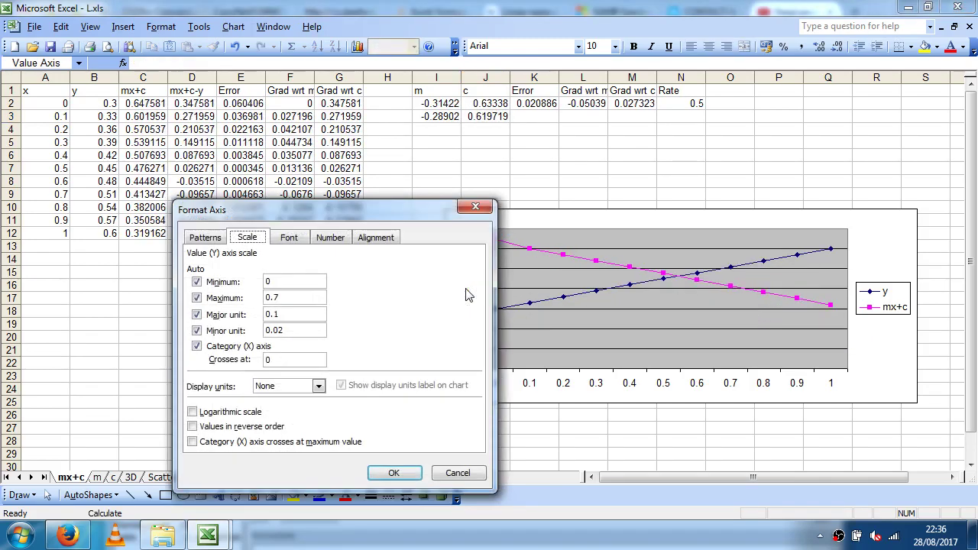
pyautogui.click(216, 282)
pyautogui.click(233, 298)
pyautogui.write('1')
pyautogui.press('Return')
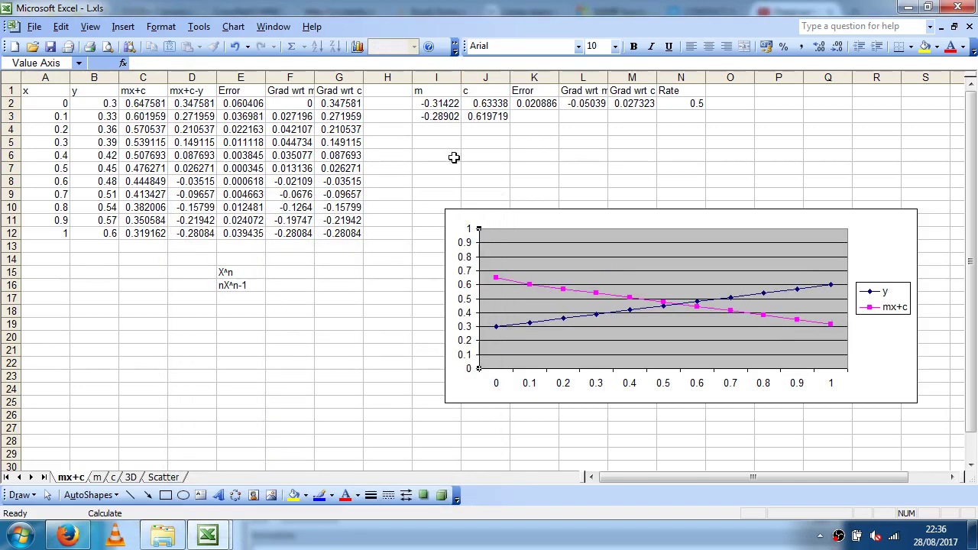
pyautogui.click(491, 129)
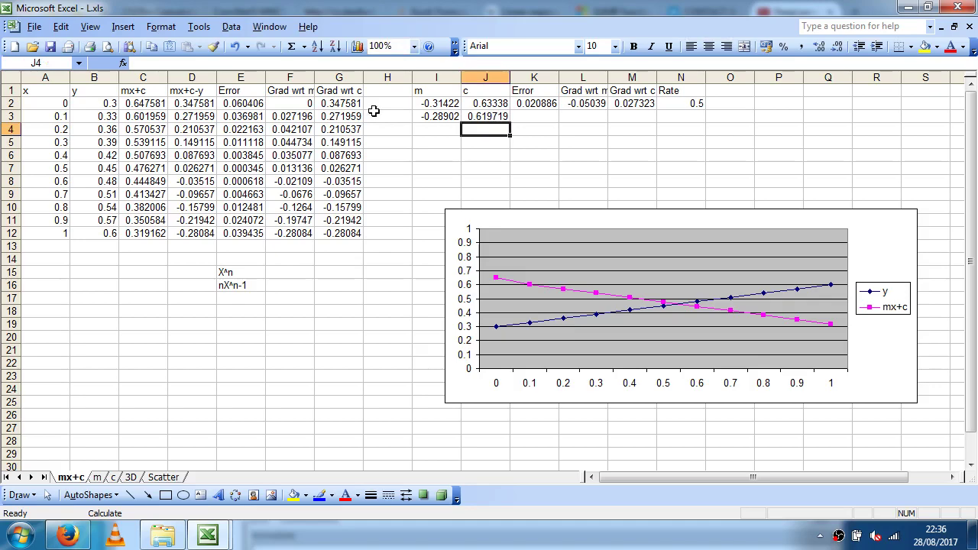
# Recalculate repeatedly, watching Error in K2, until m and c settle near 0.3.
pyautogui.press('F9')
pyautogui.press('F9')
pyautogui.press('F9')
pyautogui.press('F9')
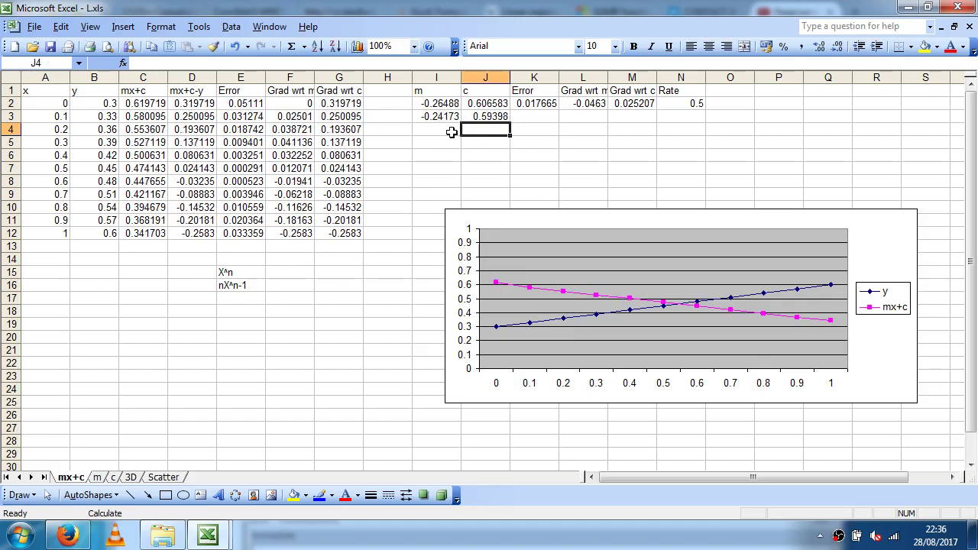
pyautogui.press('F9')
pyautogui.press('F9')
pyautogui.press('F9')
pyautogui.press('F9')
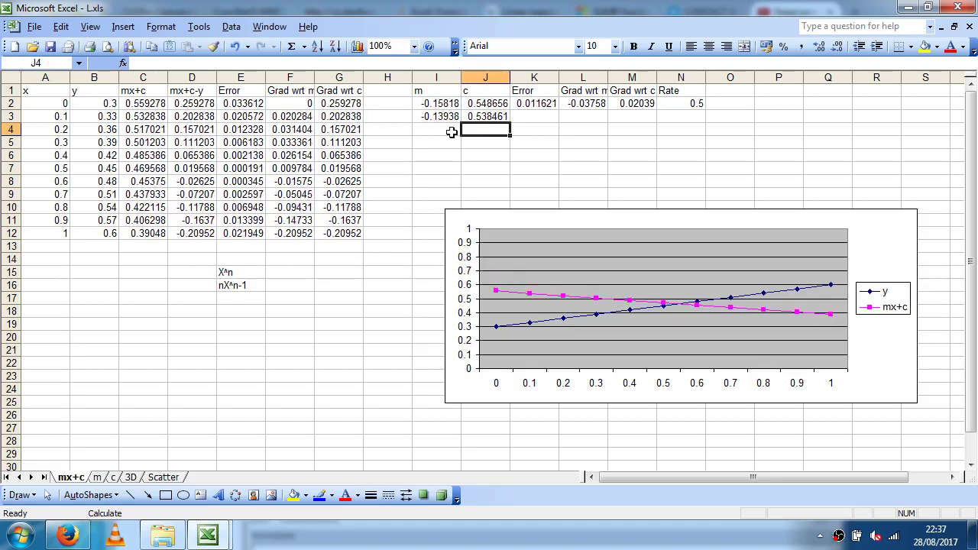
pyautogui.press('F9')
pyautogui.press('F9')
pyautogui.press('F9')
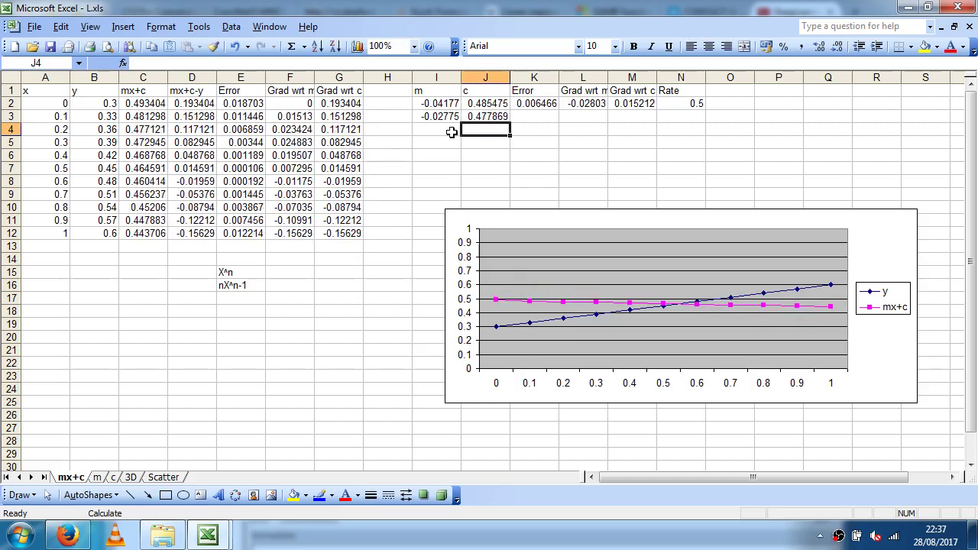
pyautogui.click(527, 103)
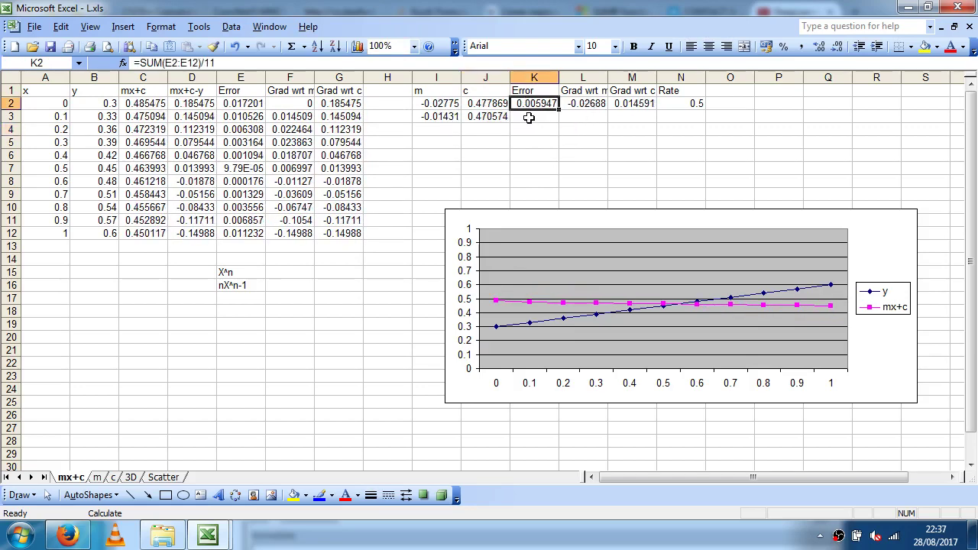
pyautogui.press('F9')
pyautogui.press('F9')
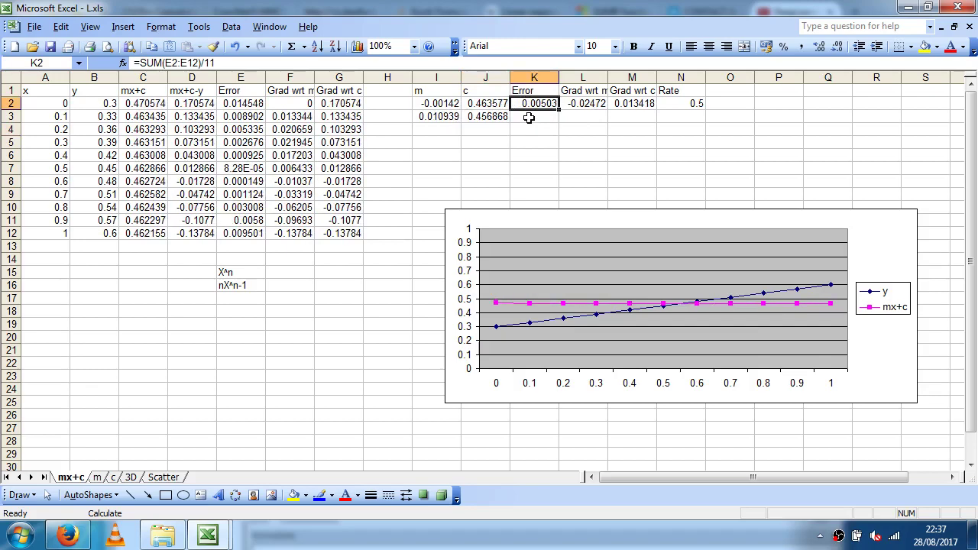
pyautogui.press('F9')
pyautogui.press('F9')
pyautogui.press('F9')
pyautogui.press('F9')
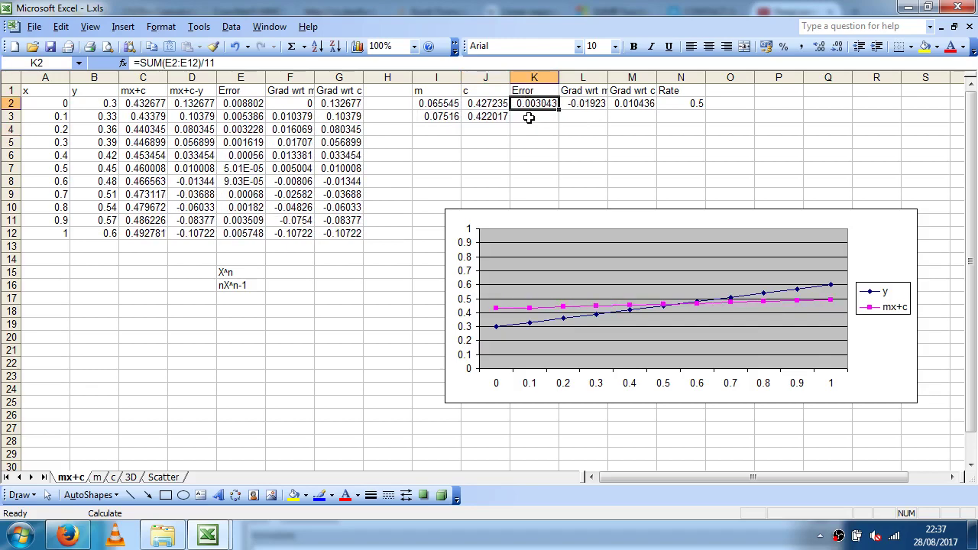
pyautogui.press('F9')
pyautogui.press('F9')
pyautogui.press('F9')
pyautogui.press('F9')
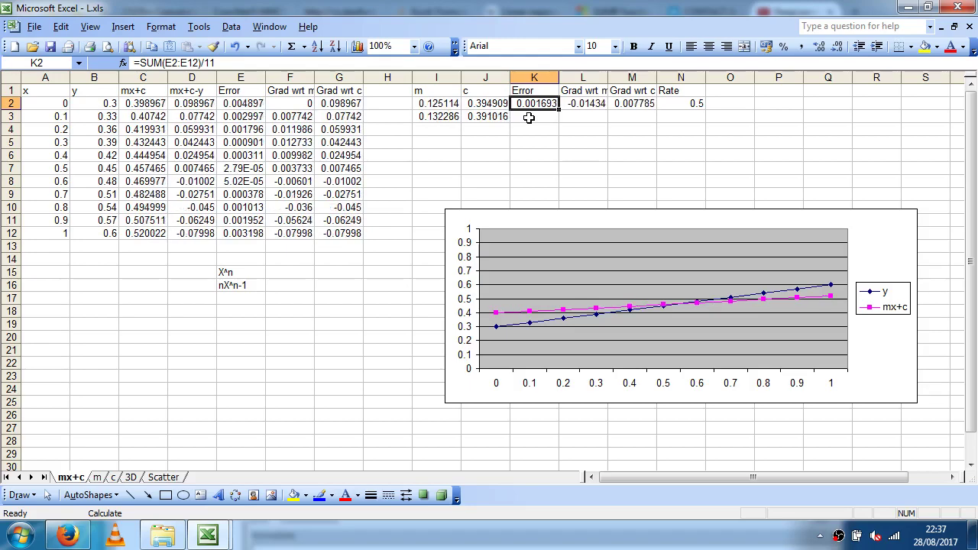
pyautogui.press('F9')
pyautogui.press('F9')
pyautogui.press('F9')
pyautogui.press('F9')
pyautogui.press('F9')
pyautogui.press('F9')
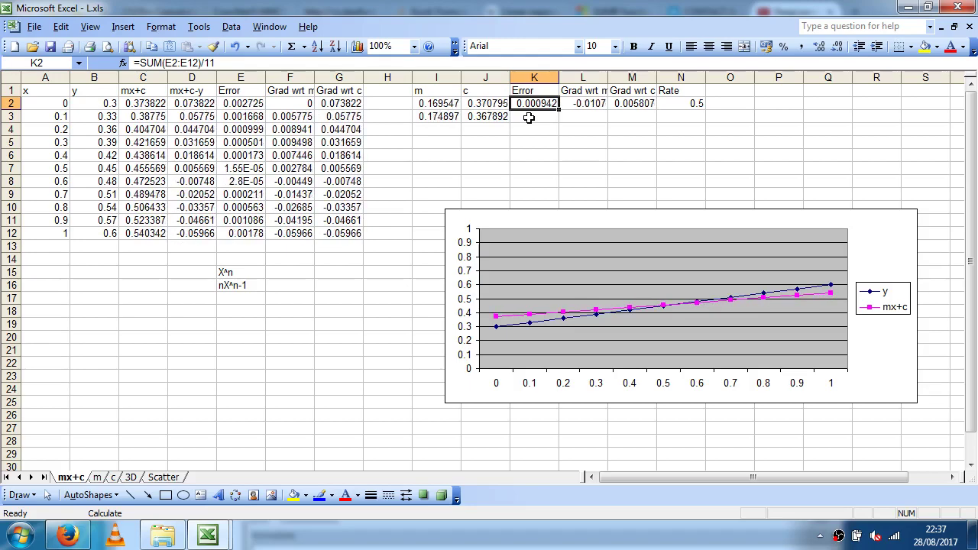
pyautogui.press('F9')
pyautogui.press('F9')
pyautogui.press('F9')
pyautogui.press('F9')
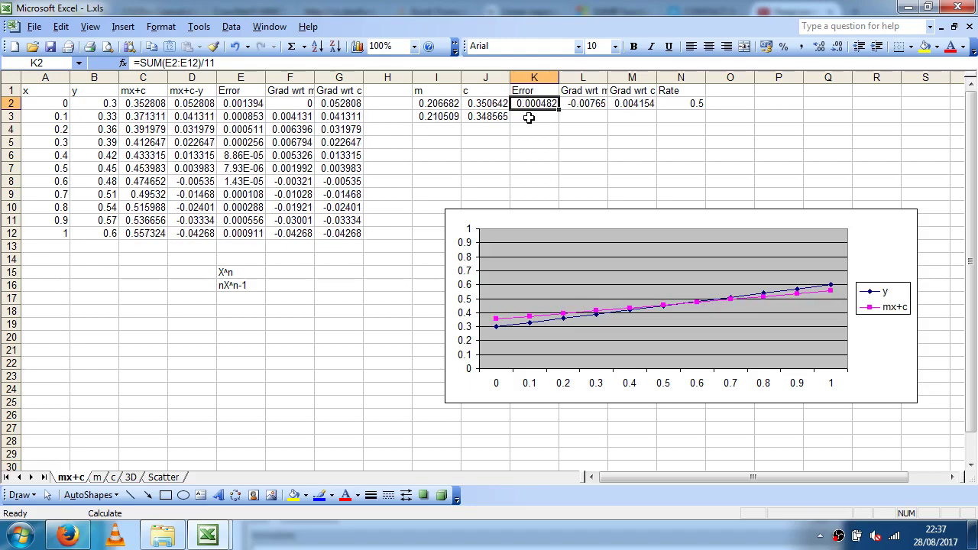
pyautogui.press('F9')
pyautogui.press('F9')
pyautogui.press('F9')
pyautogui.press('F9')
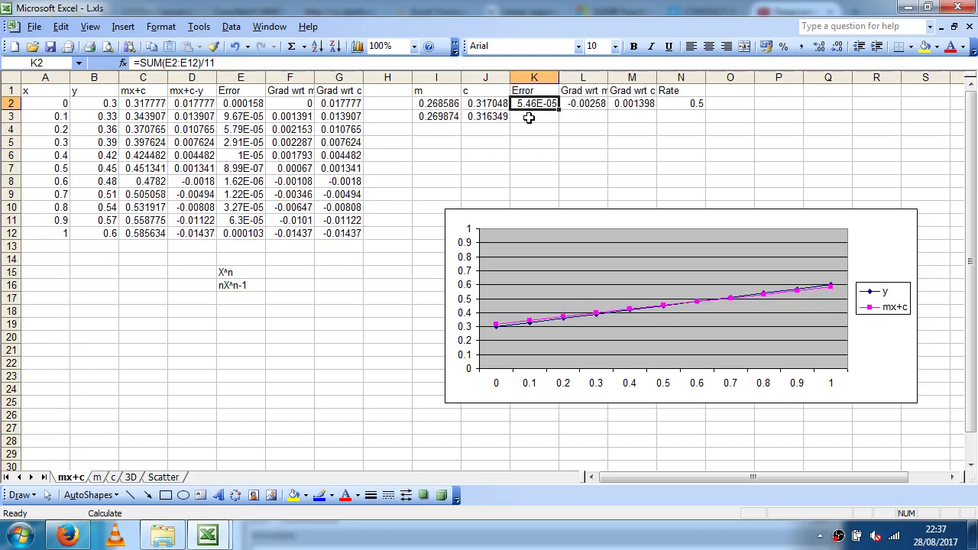
pyautogui.press('F9')
pyautogui.press('F9')
pyautogui.press('F9')
pyautogui.press('F9')
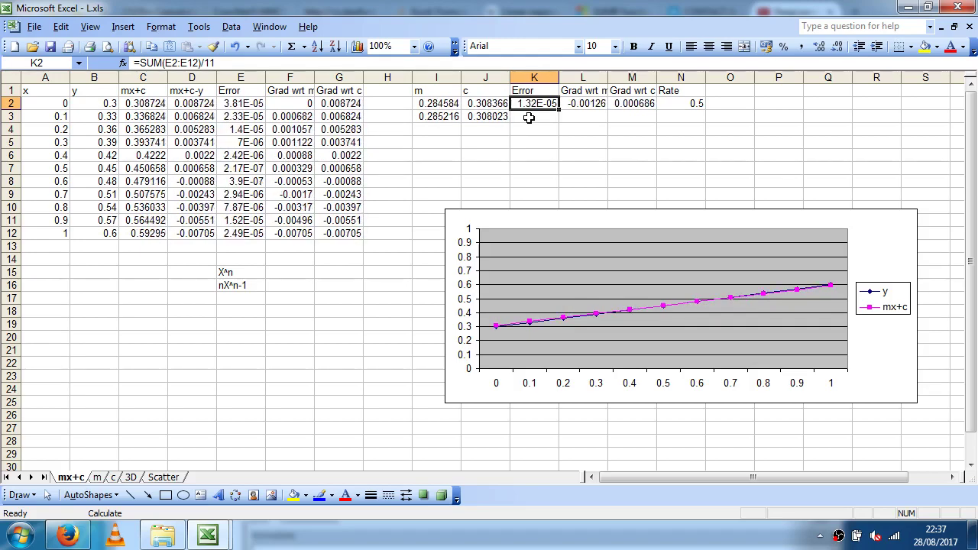
pyautogui.press('F9')
pyautogui.press('F9')
pyautogui.press('F9')
pyautogui.press('F9')
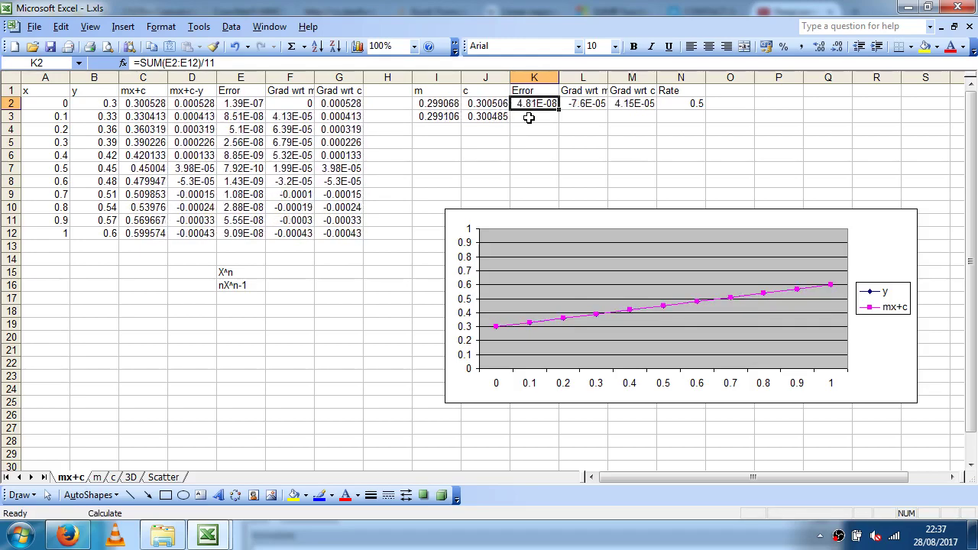
pyautogui.press('F9')
pyautogui.press('F9')
pyautogui.press('F9')
pyautogui.press('F9')
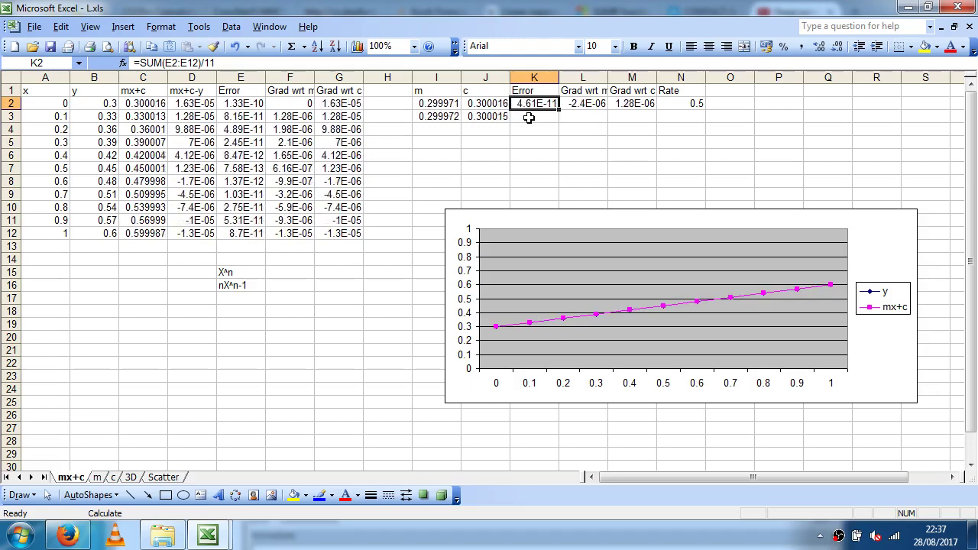
pyautogui.press('F9')
pyautogui.press('F9')
pyautogui.press('F9')
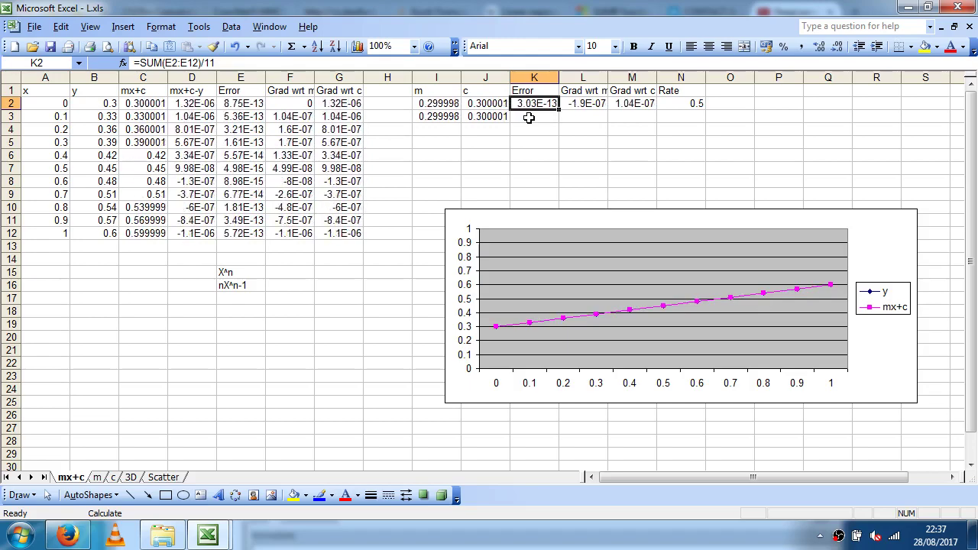
pyautogui.press('F9')
pyautogui.press('F9')
pyautogui.press('F9')
pyautogui.press('F9')
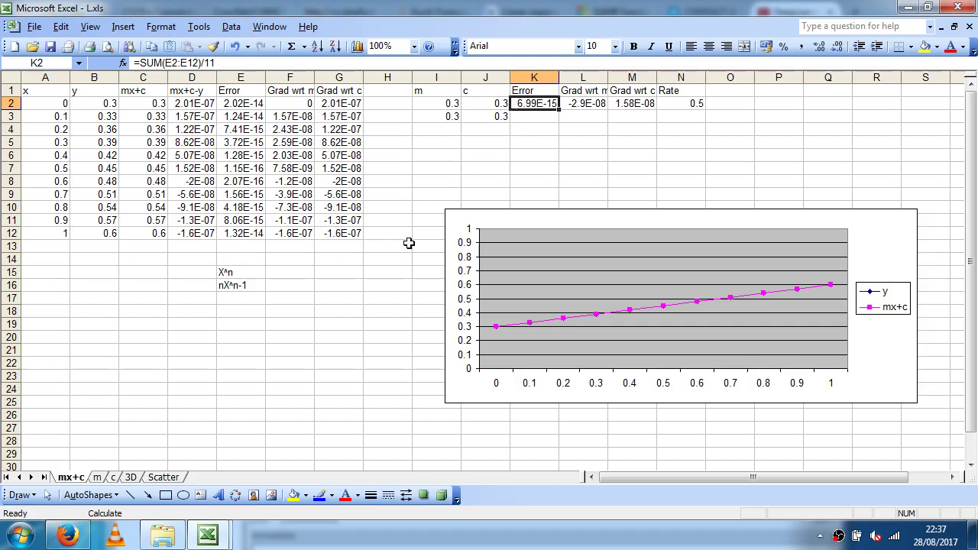
# On the 3D sheet, start at cell BH1 and step down column BJ of the error surface.
pyautogui.click(131, 477)
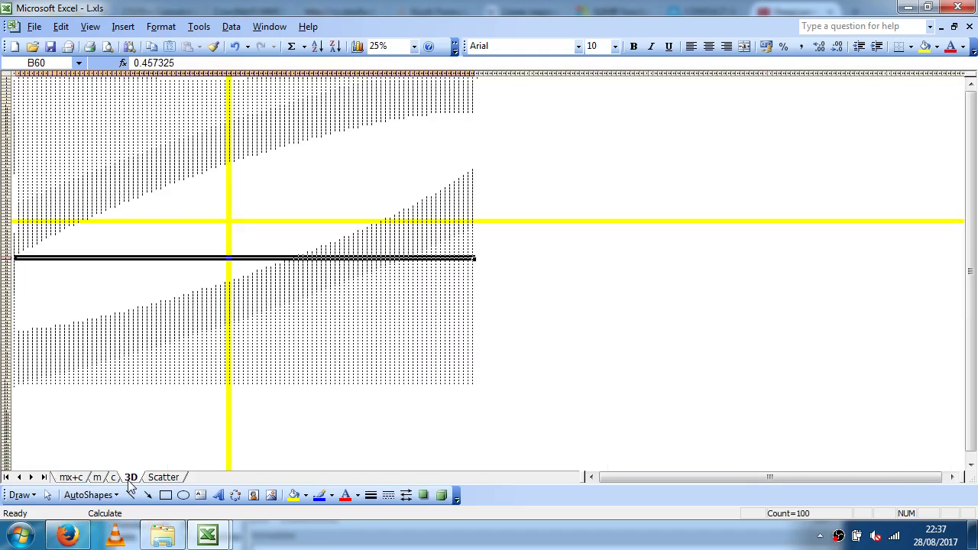
pyautogui.click(282, 79)
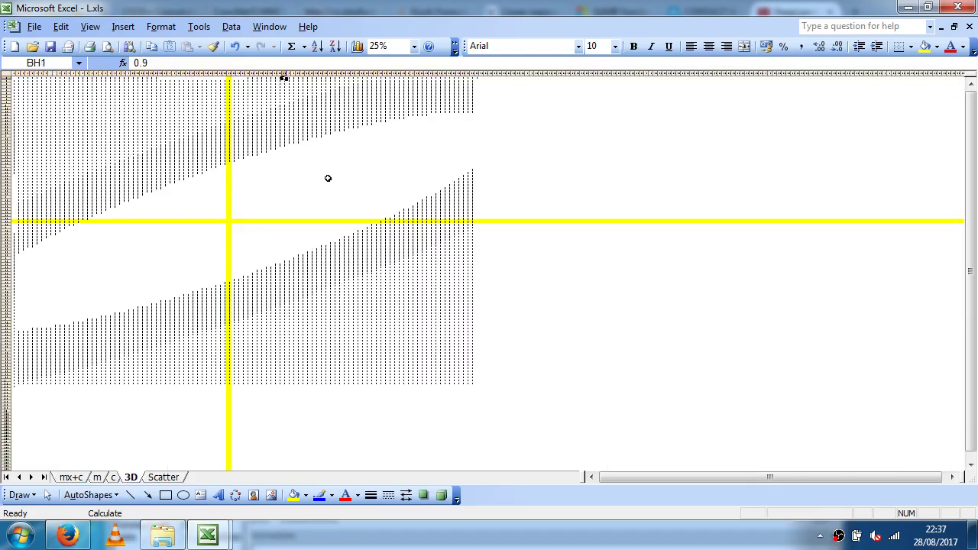
pyautogui.press('Right')
pyautogui.press('Right')
pyautogui.press('Down')
pyautogui.press('Down')
pyautogui.press('Down')
pyautogui.press('Down')
pyautogui.press('Down')
pyautogui.press('Down')
pyautogui.press('Down')
pyautogui.press('Down')
pyautogui.press('Down')
pyautogui.press('Down')
pyautogui.press('Down')
pyautogui.press('Down')
pyautogui.press('Down')
pyautogui.press('Down')
pyautogui.press('Down')
pyautogui.press('Down')
pyautogui.press('Down')
pyautogui.press('Down')
pyautogui.press('Down')
pyautogui.press('Down')
pyautogui.press('Down')
pyautogui.press('Down')
pyautogui.press('Down')
pyautogui.press('Down')
pyautogui.press('Down')
pyautogui.press('Down')
pyautogui.press('Down')
pyautogui.press('Down')
pyautogui.press('Down')
pyautogui.press('Down')
pyautogui.press('Down')
pyautogui.press('Down')
pyautogui.press('Down')
pyautogui.press('Down')
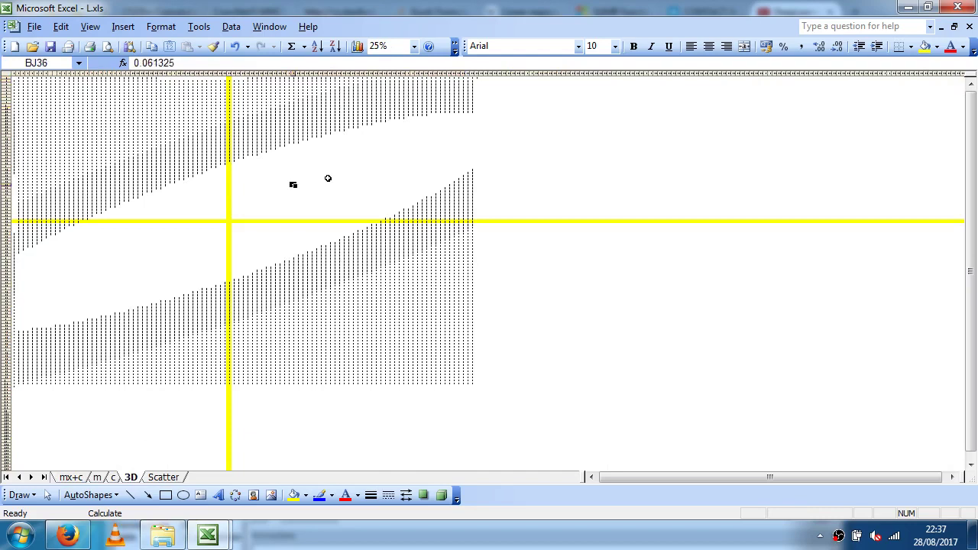
pyautogui.press('Up')
pyautogui.press('Up')
pyautogui.press('Up')
pyautogui.press('Up')
pyautogui.press('Up')
pyautogui.press('Up')
pyautogui.press('Up')
pyautogui.press('Up')
pyautogui.press('Up')
pyautogui.press('Up')
pyautogui.press('Up')
pyautogui.press('Up')
pyautogui.press('Up')
pyautogui.press('Up')
pyautogui.press('Up')
pyautogui.press('Up')
pyautogui.press('Up')
pyautogui.press('Up')
pyautogui.press('Up')
pyautogui.press('Up')
pyautogui.press('Up')
pyautogui.press('Up')
pyautogui.press('Up')
pyautogui.press('Up')
pyautogui.press('Up')
pyautogui.press('Up')
pyautogui.press('Up')
pyautogui.press('Up')
pyautogui.press('Up')
pyautogui.press('Up')
pyautogui.press('Up')
pyautogui.press('Up')
# Descend down and left through BH24 toward cell BD33 on the error surface.
pyautogui.press('Down')
pyautogui.press('Down')
pyautogui.press('Down')
pyautogui.press('Left')
pyautogui.press('Down')
pyautogui.press('Down')
pyautogui.press('Left')
pyautogui.press('Down')
pyautogui.press('Down')
pyautogui.press('Down')
pyautogui.press('Left')
pyautogui.press('Down')
pyautogui.press('Down')
pyautogui.press('Left')
# Continue descending from BD33 past AZ40 to the zero-valued minimum at AV48.
pyautogui.press('Down')
pyautogui.press('Down')
pyautogui.press('Down')
pyautogui.press('Down')
pyautogui.press('Down')
pyautogui.press('Left')
pyautogui.press('Left')
pyautogui.press('Down')
pyautogui.press('Down')
pyautogui.press('Down')
pyautogui.press('Down')
pyautogui.press('Down')
pyautogui.press('Left')
pyautogui.press('Down')
pyautogui.press('Left')
pyautogui.press('Left')
pyautogui.press('Down')
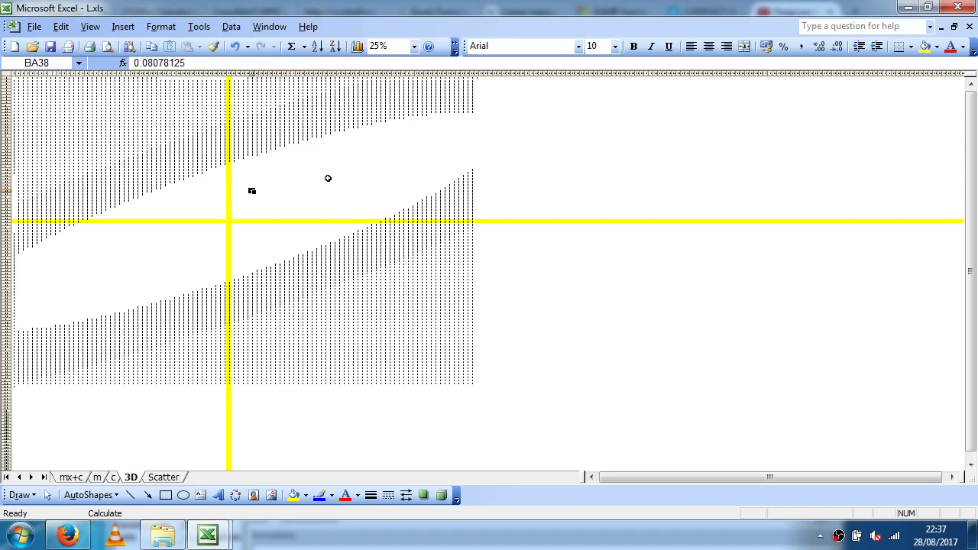
pyautogui.press('Left')
pyautogui.press('Down')
pyautogui.press('Down')
pyautogui.press('Down')
pyautogui.press('Down')
pyautogui.press('Down')
pyautogui.press('Left')
pyautogui.press('Left')
pyautogui.press('Down')
pyautogui.press('Left')
pyautogui.press('Down')
pyautogui.press('Down')
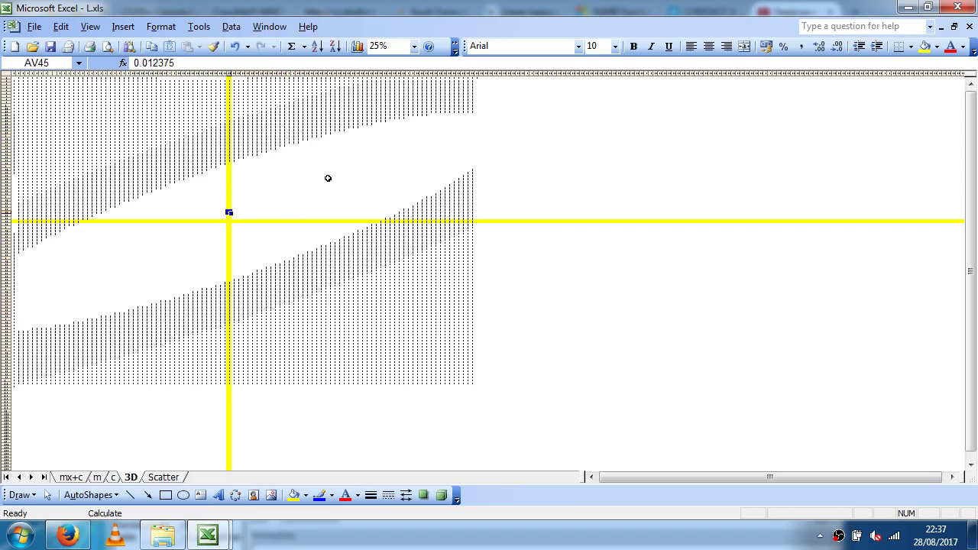
pyautogui.press('Left')
pyautogui.press('Down')
pyautogui.press('Down')
pyautogui.click(164, 477)
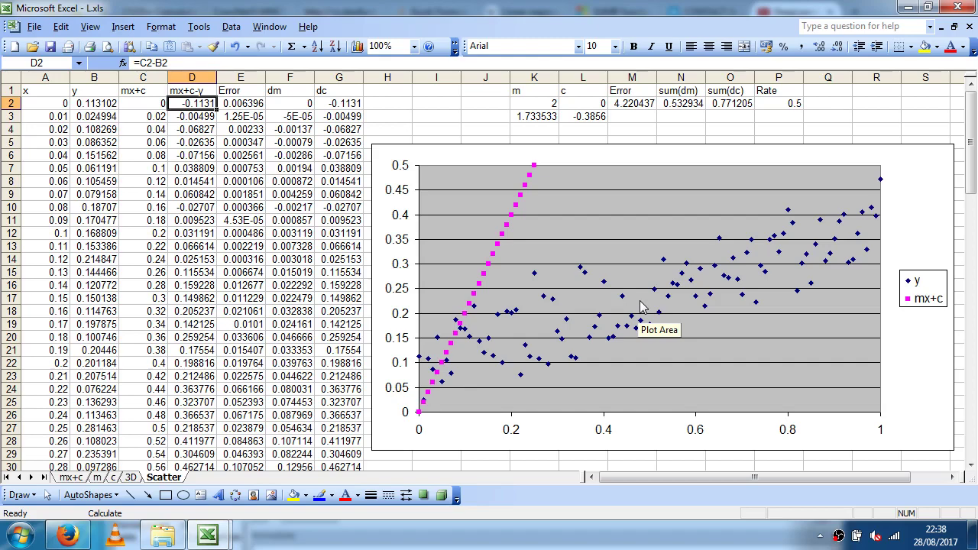
# Paste the updated m and c (1.733533 and -0.3856) from K3:L3 into K2:L2.
pyautogui.hotkey('ctrl', 'm')
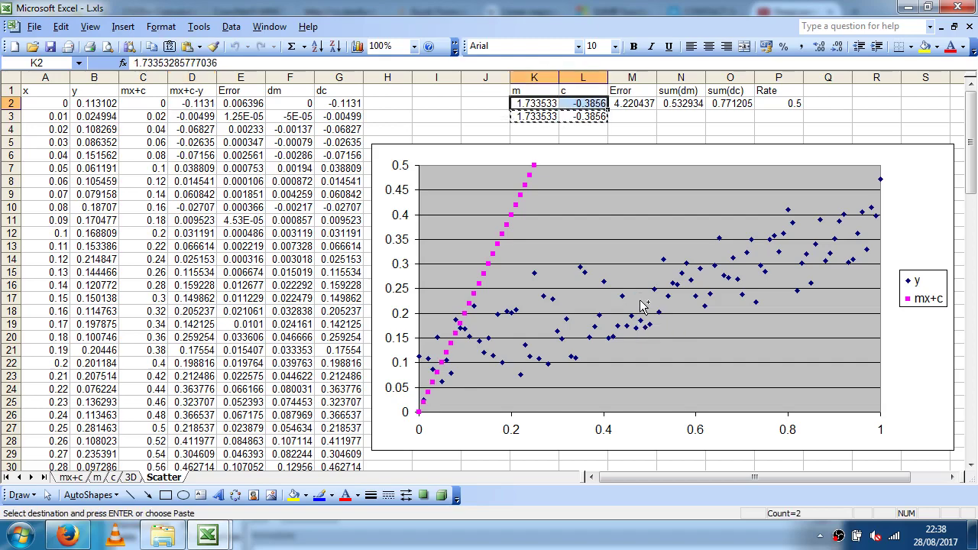
pyautogui.hotkey('ctrl', 'm')
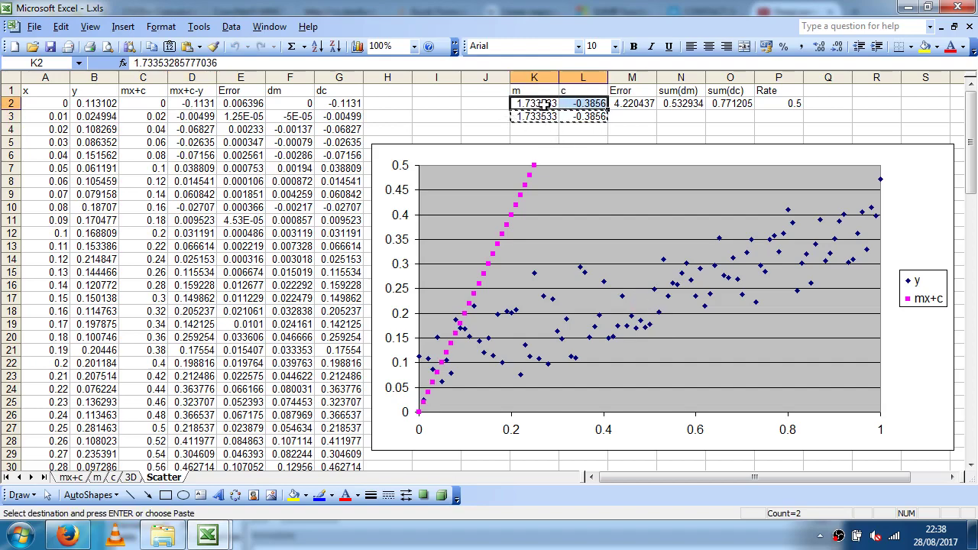
# Enter =K3 in K2 and =L3 in L2 so m and c read the updated values.
pyautogui.click(547, 104)
pyautogui.write('=')
pyautogui.press('Down')
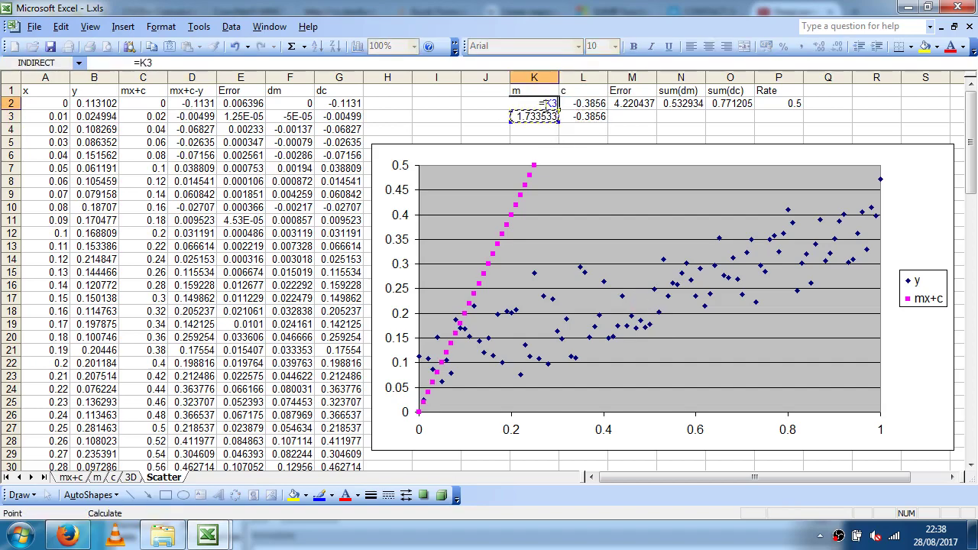
pyautogui.press('Return')
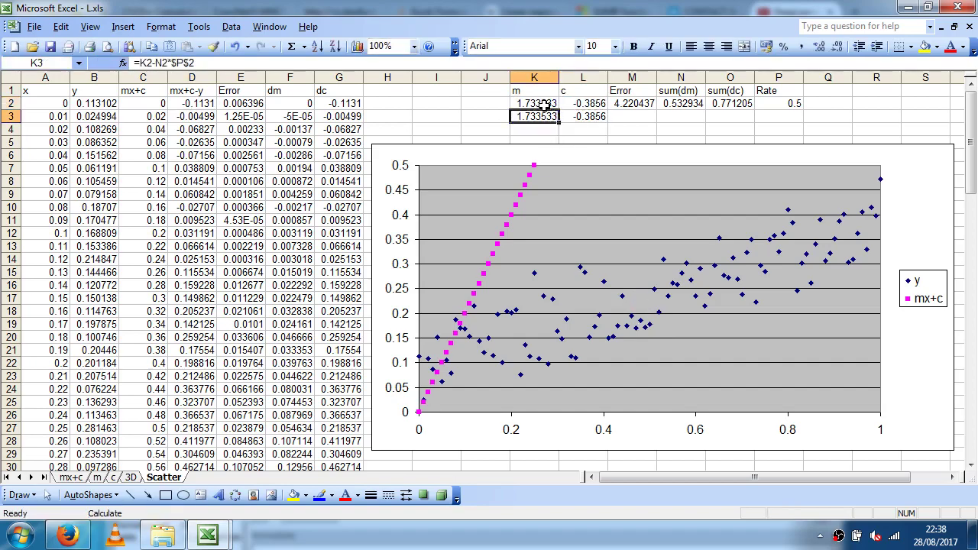
pyautogui.press('Up')
pyautogui.press('Right')
pyautogui.write('=')
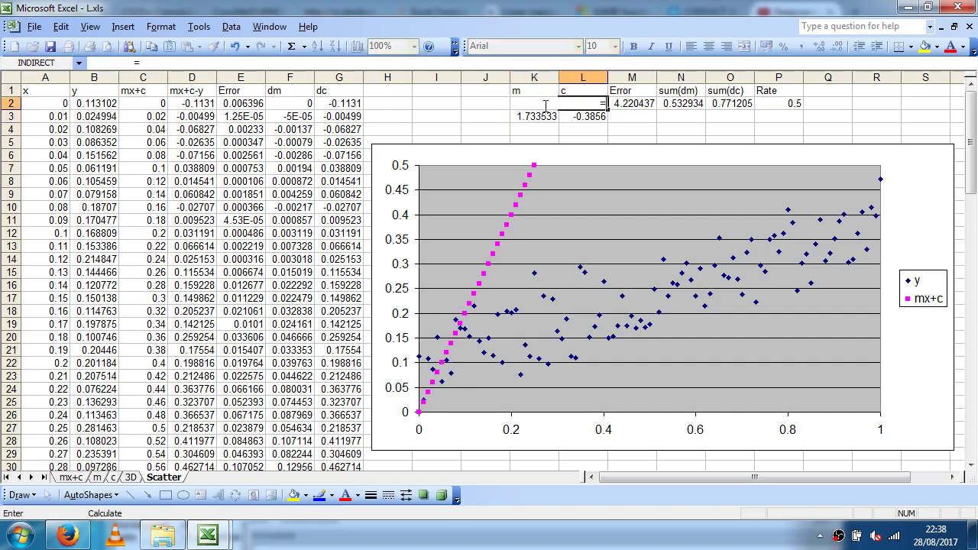
pyautogui.press('Down')
pyautogui.press('Return')
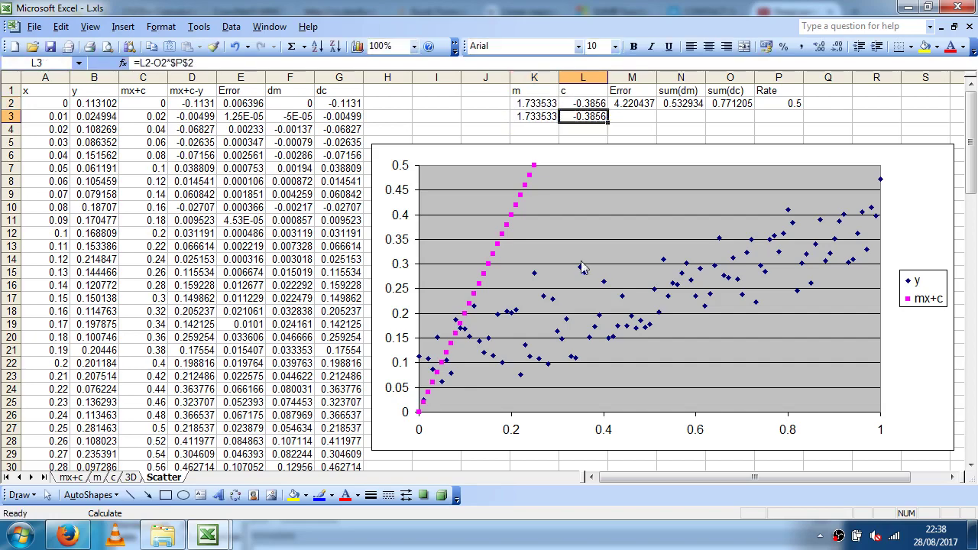
# Recalculate repeatedly, checking the Error formula in M2, until m settles at 0.283847 and c at 0.094508.
pyautogui.press('F9')
pyautogui.press('F9')
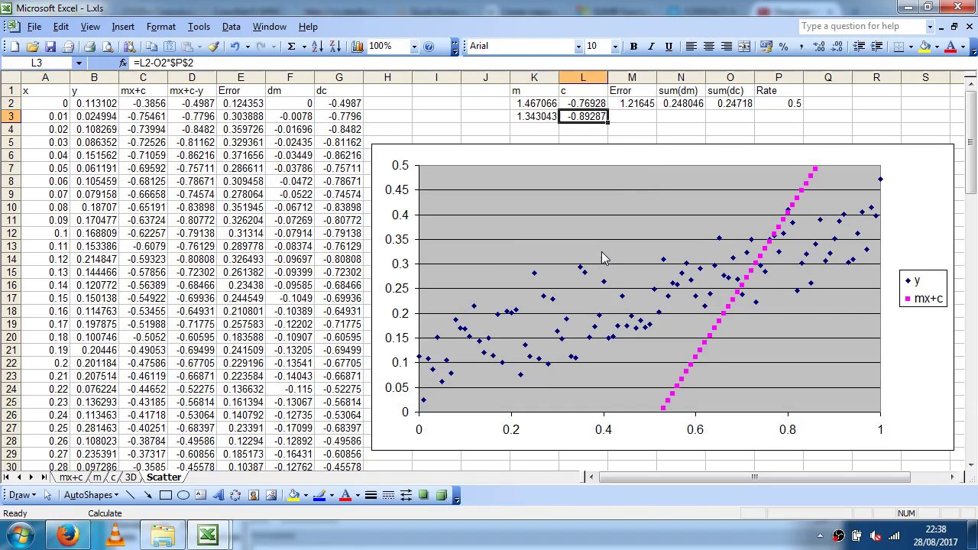
pyautogui.press('F9')
pyautogui.press('F9')
pyautogui.press('F9')
pyautogui.press('F9')
pyautogui.press('F9')
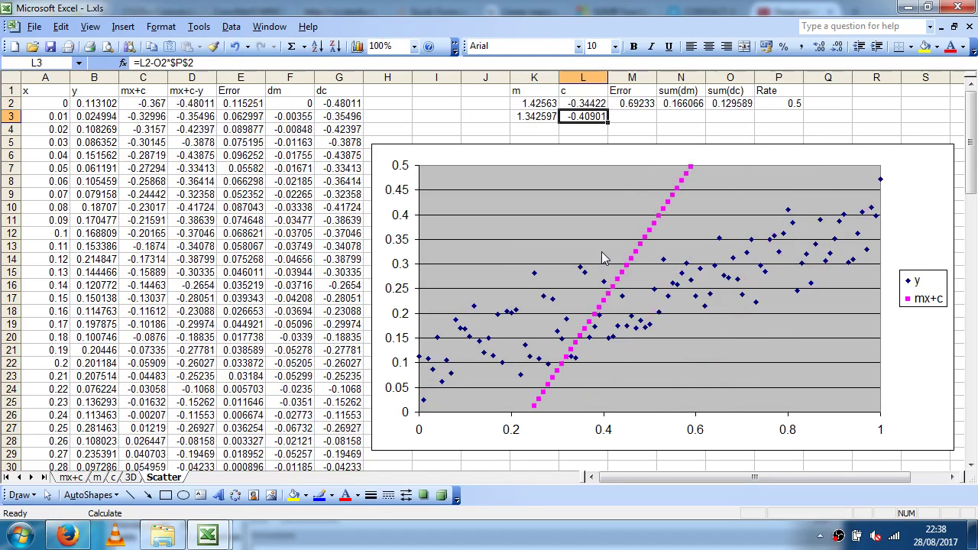
pyautogui.press('F9')
pyautogui.press('F9')
pyautogui.press('F9')
pyautogui.press('F9')
pyautogui.press('F9')
pyautogui.press('F9')
pyautogui.press('F9')
pyautogui.press('F9')
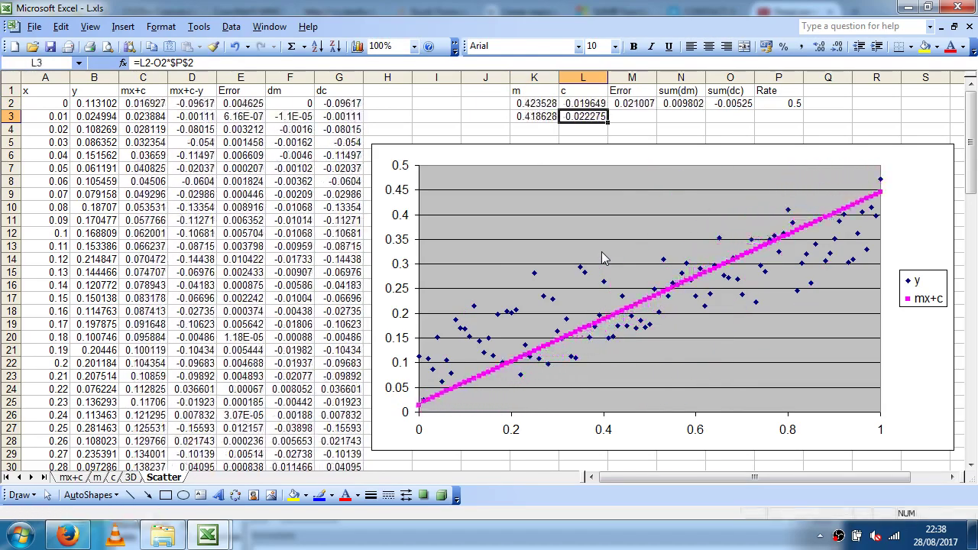
pyautogui.press('F9')
pyautogui.press('F9')
pyautogui.press('F9')
pyautogui.press('F9')
pyautogui.press('F9')
pyautogui.press('F9')
pyautogui.press('F9')
pyautogui.press('F9')
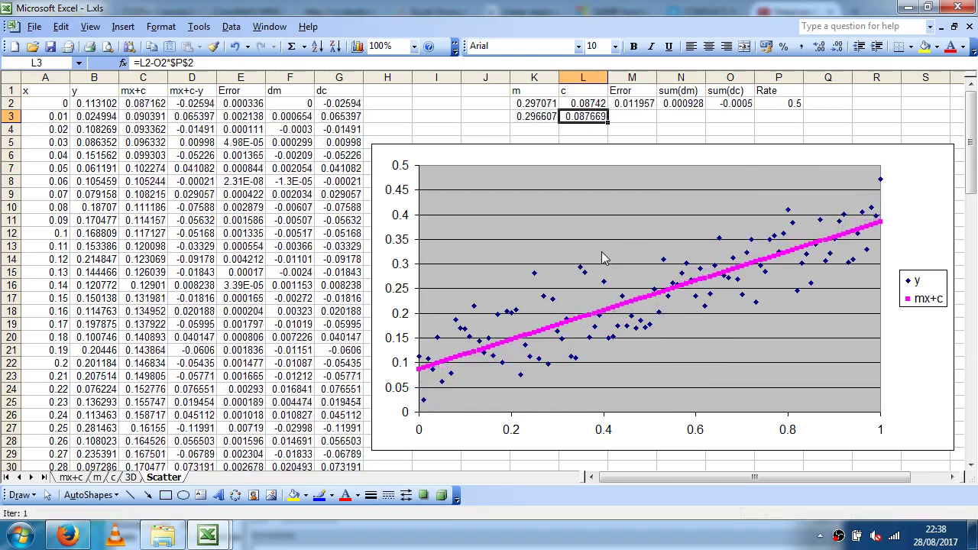
pyautogui.press('F9')
pyautogui.press('F9')
pyautogui.press('F9')
pyautogui.press('F9')
pyautogui.press('F9')
pyautogui.press('F9')
pyautogui.press('F9')
pyautogui.press('F9')
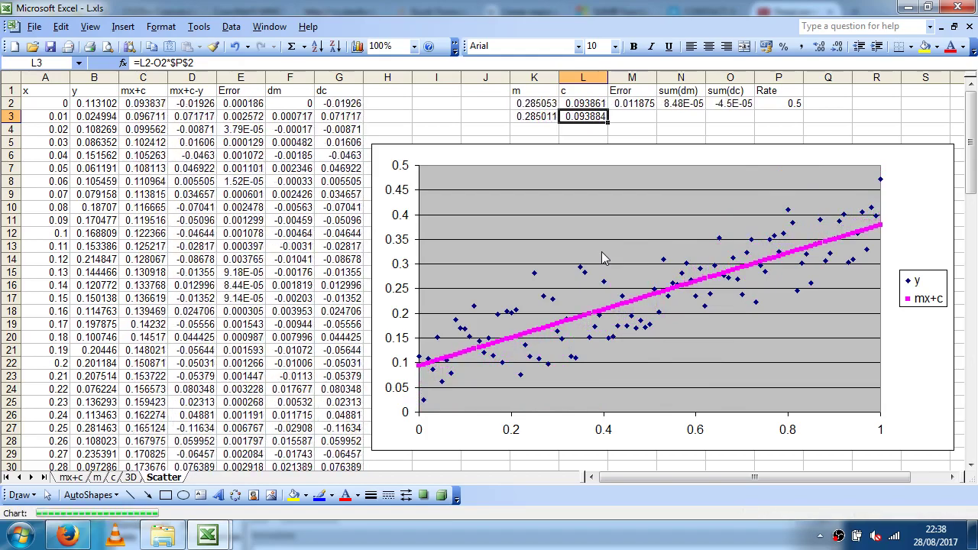
pyautogui.press('F9')
pyautogui.press('F9')
pyautogui.press('F9')
pyautogui.press('F9')
pyautogui.press('F9')
pyautogui.press('F9')
pyautogui.press('F9')
pyautogui.press('F9')
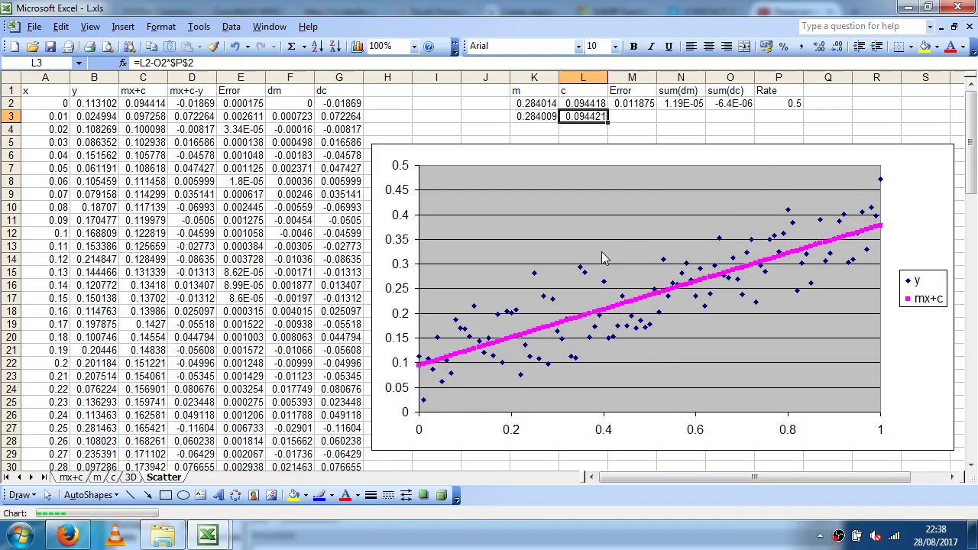
pyautogui.press('F9')
pyautogui.press('F9')
pyautogui.press('F9')
pyautogui.press('F9')
pyautogui.press('F9')
pyautogui.press('F9')
pyautogui.press('F9')
pyautogui.press('F9')
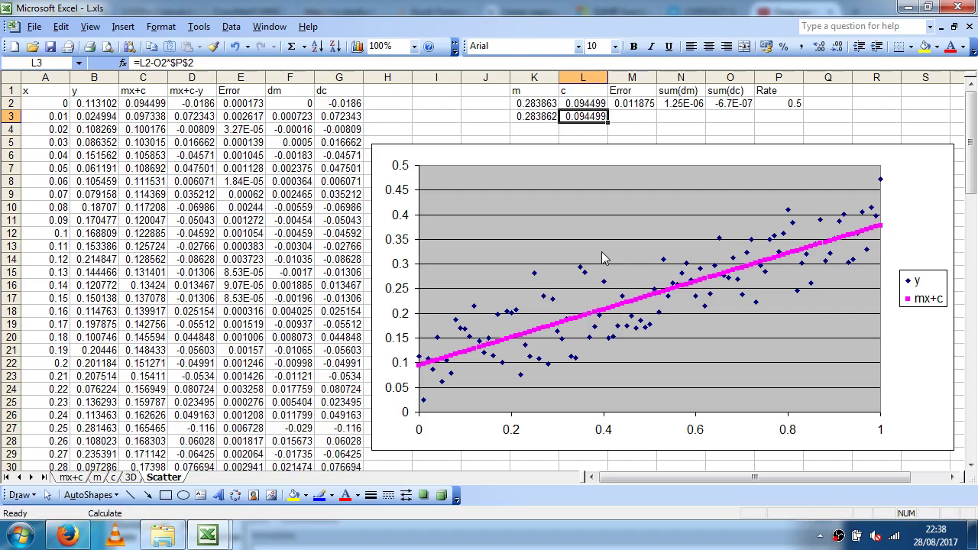
pyautogui.click(641, 107)
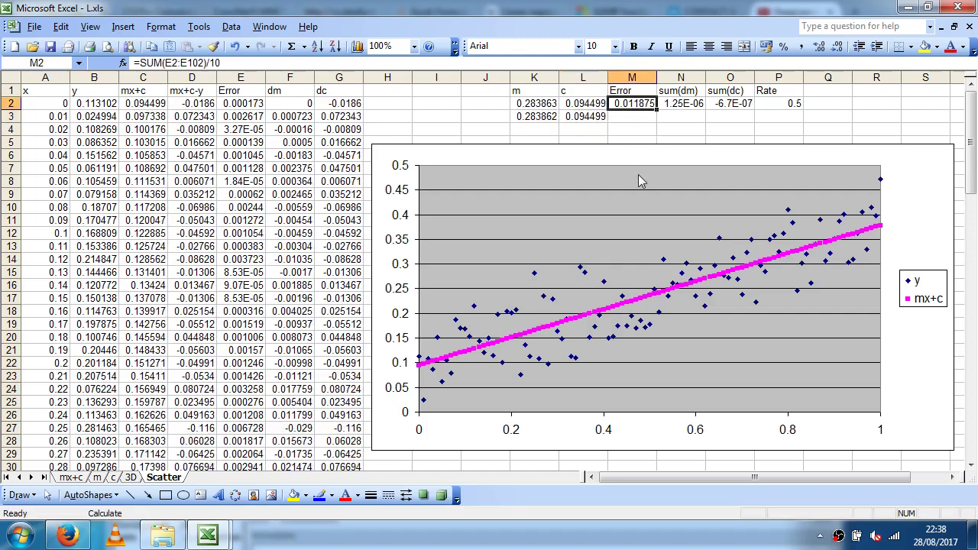
pyautogui.press('F9')
pyautogui.press('F9')
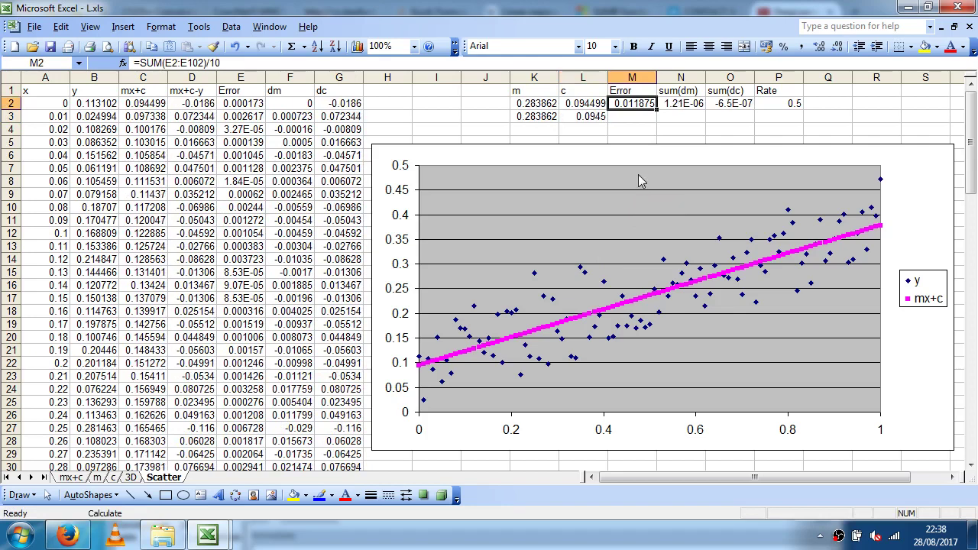
pyautogui.press('F9')
pyautogui.press('F9')
pyautogui.press('F9')
pyautogui.press('F9')
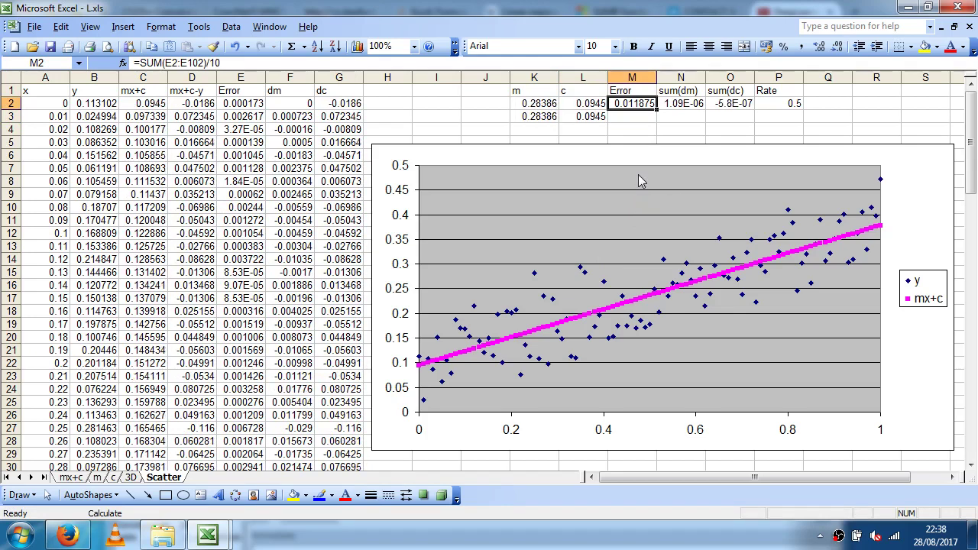
pyautogui.press('F9')
pyautogui.press('F9')
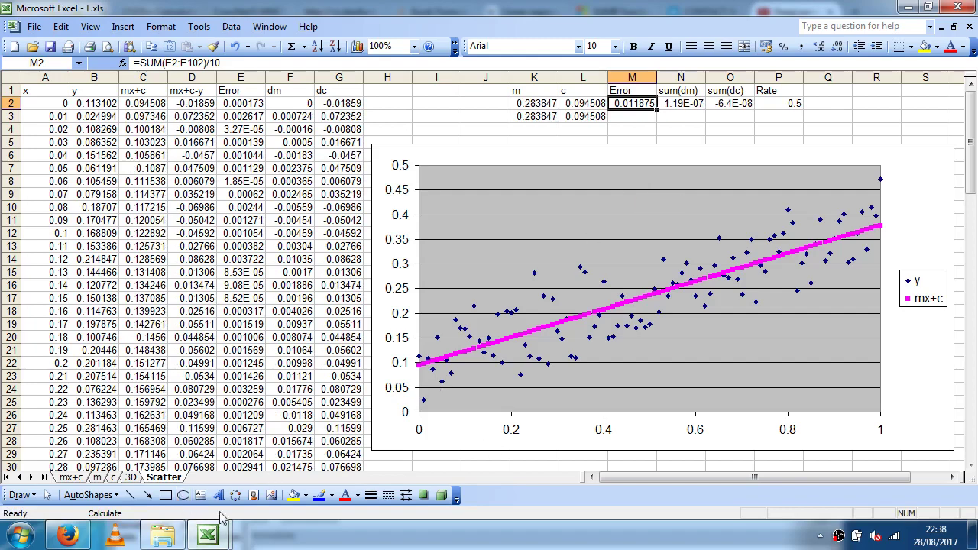
# Back on the 3D sheet, check the surface values at cells BS85 and BR82.
pyautogui.click(131, 477)
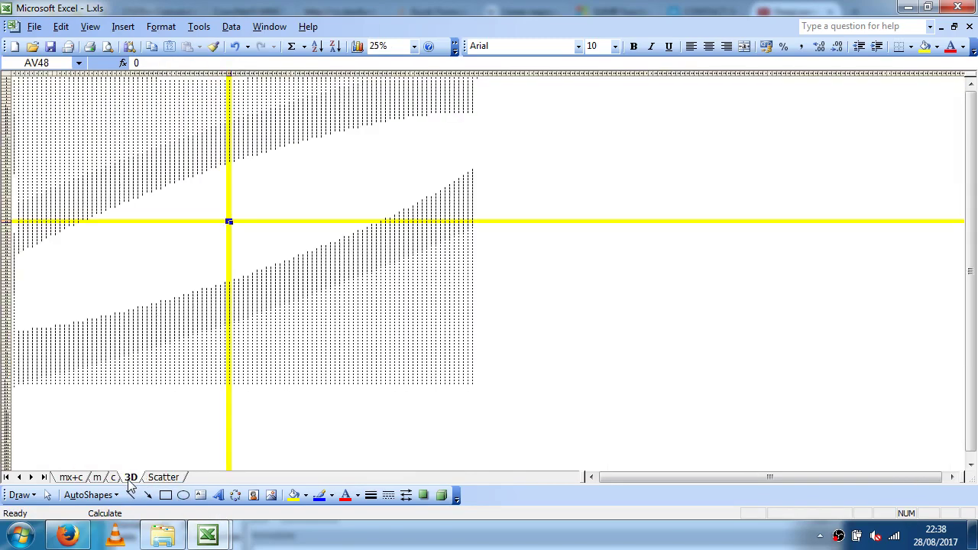
pyautogui.click(333, 334)
pyautogui.click(330, 331)
pyautogui.click(331, 329)
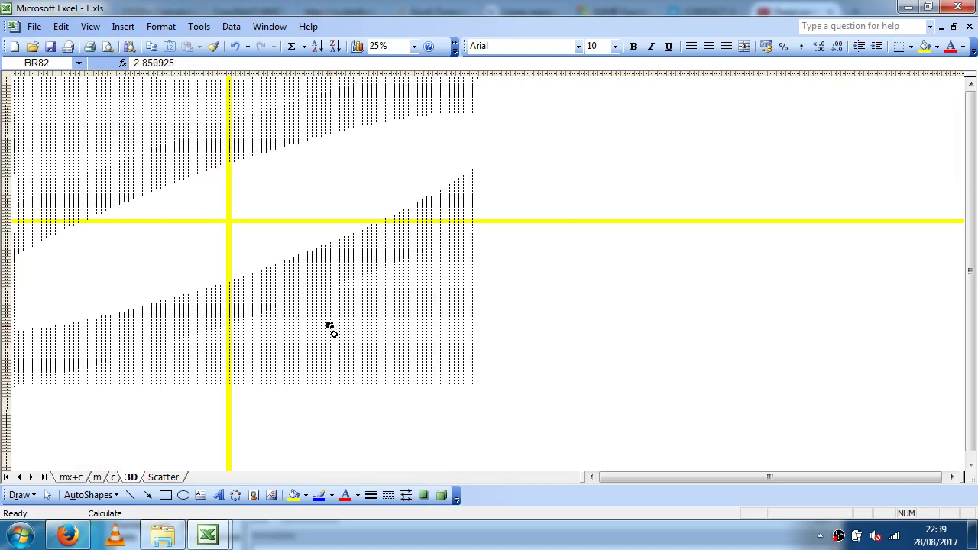